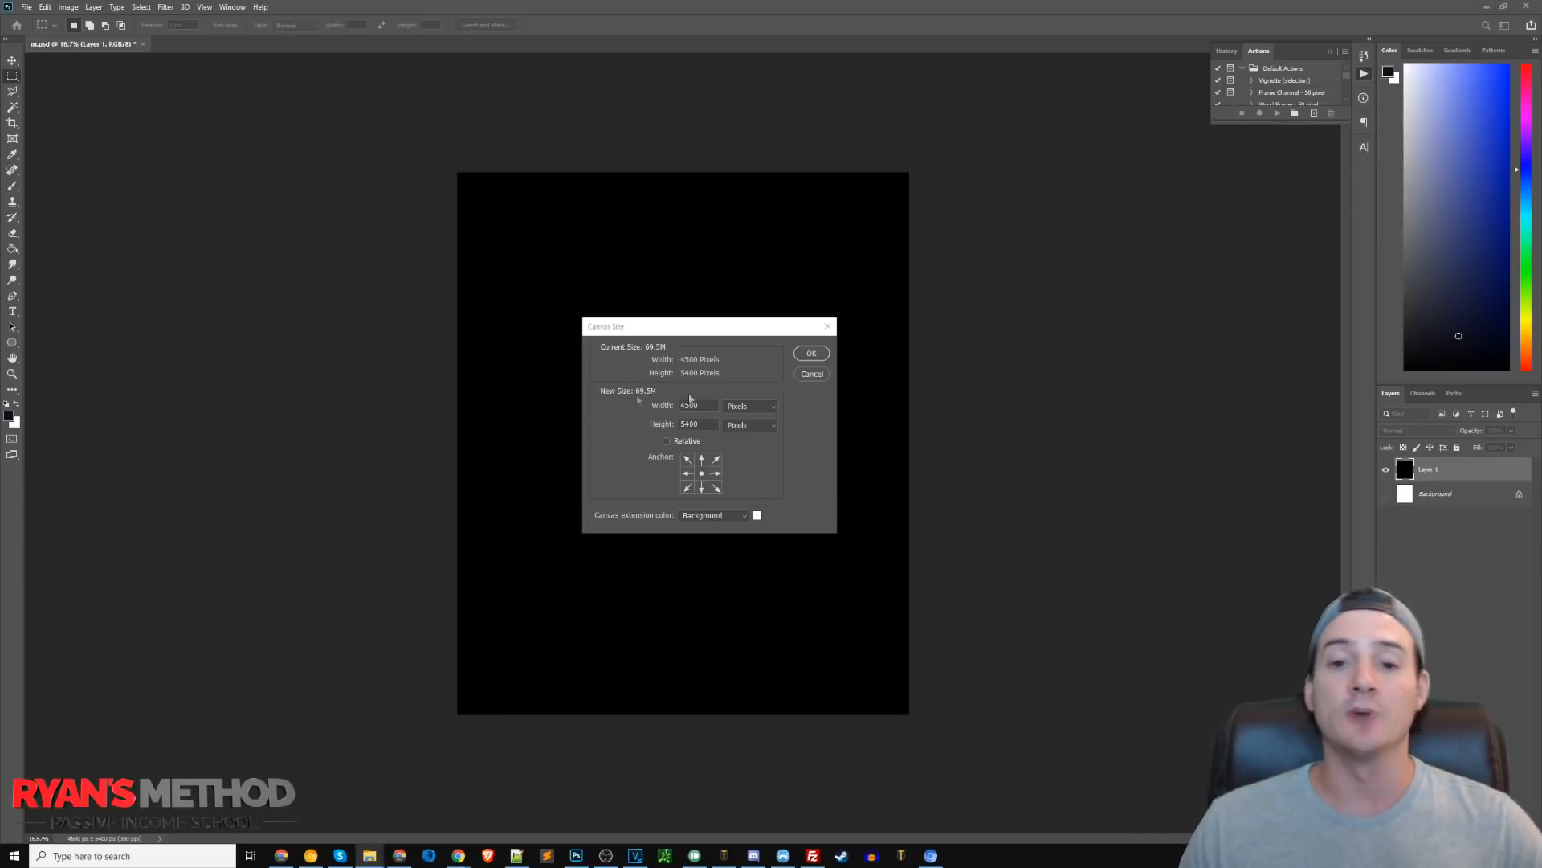
Close the Canvas Size dialog and place the round American flag image from the american folder into the document.
{"action": "left_click", "coordinate": [828, 326]}
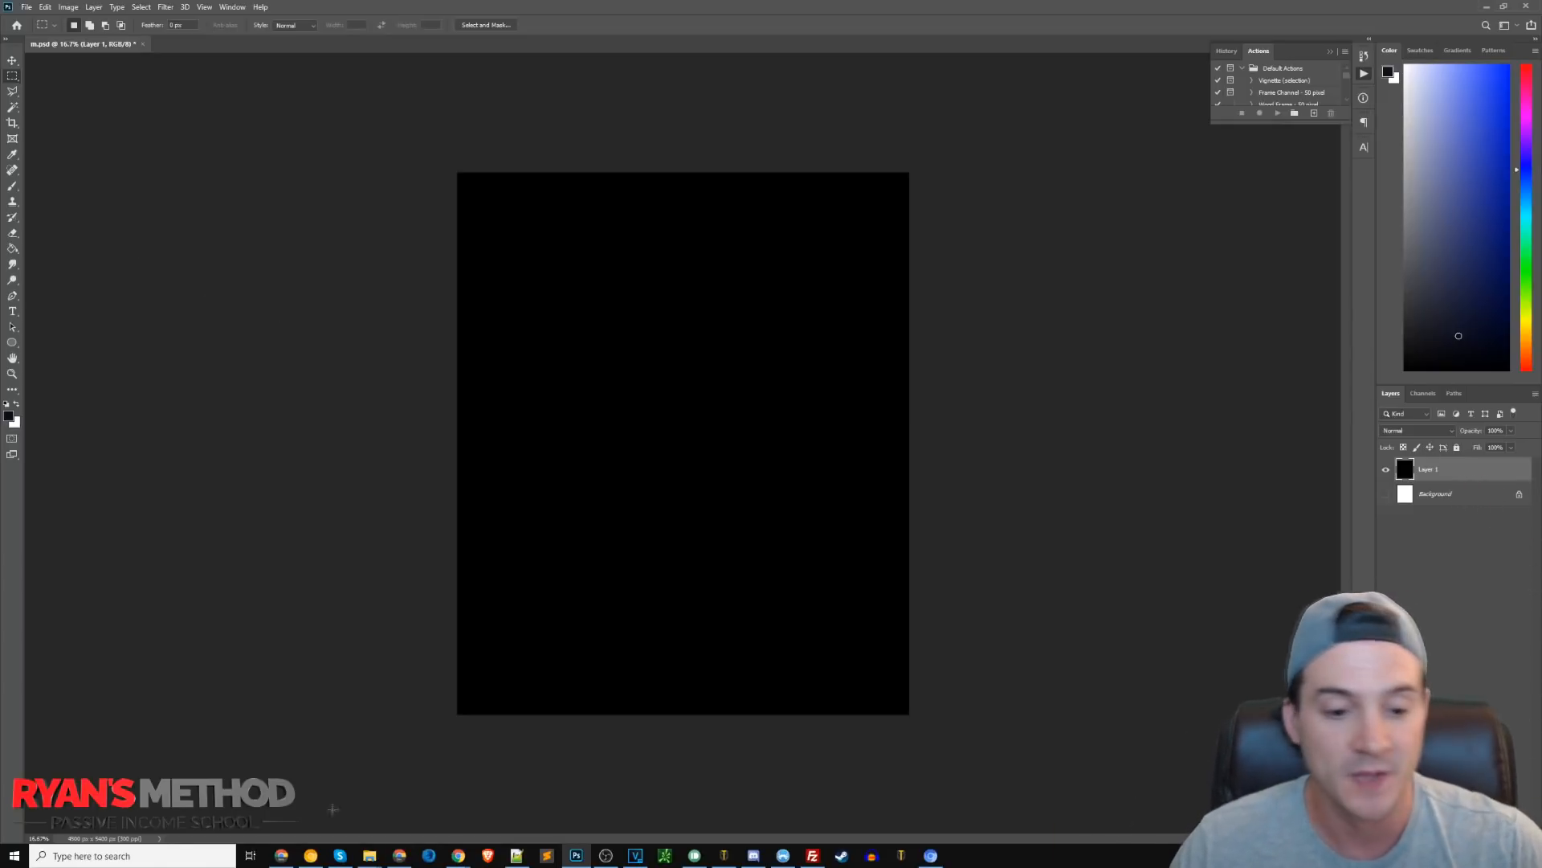
{"action": "left_click", "coordinate": [356, 842]}
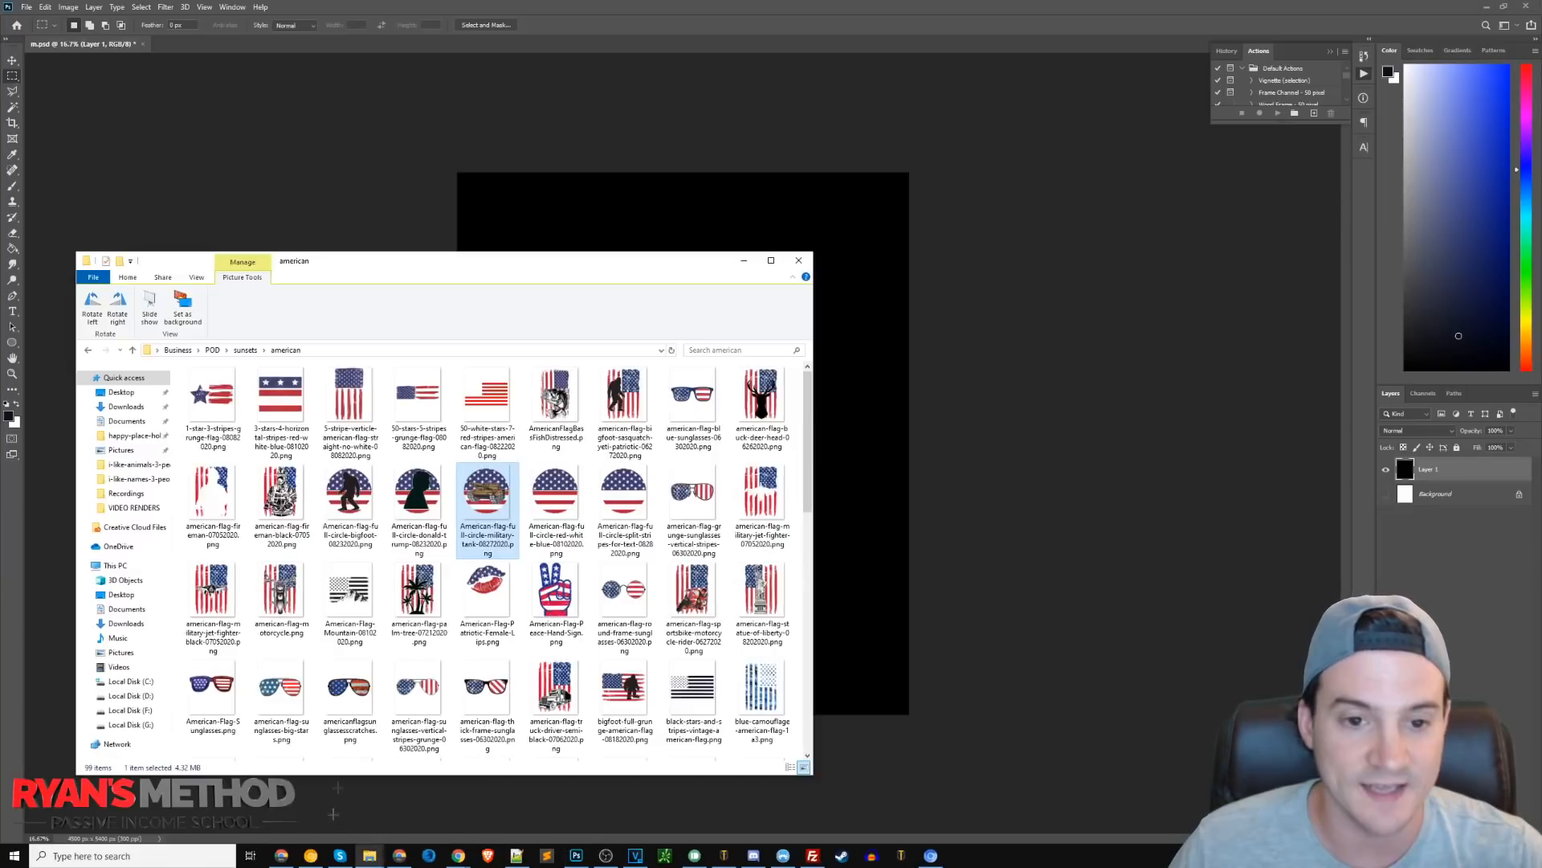
{"action": "scroll", "coordinate": [420, 576], "scroll_direction": "down", "scroll_amount": 5}
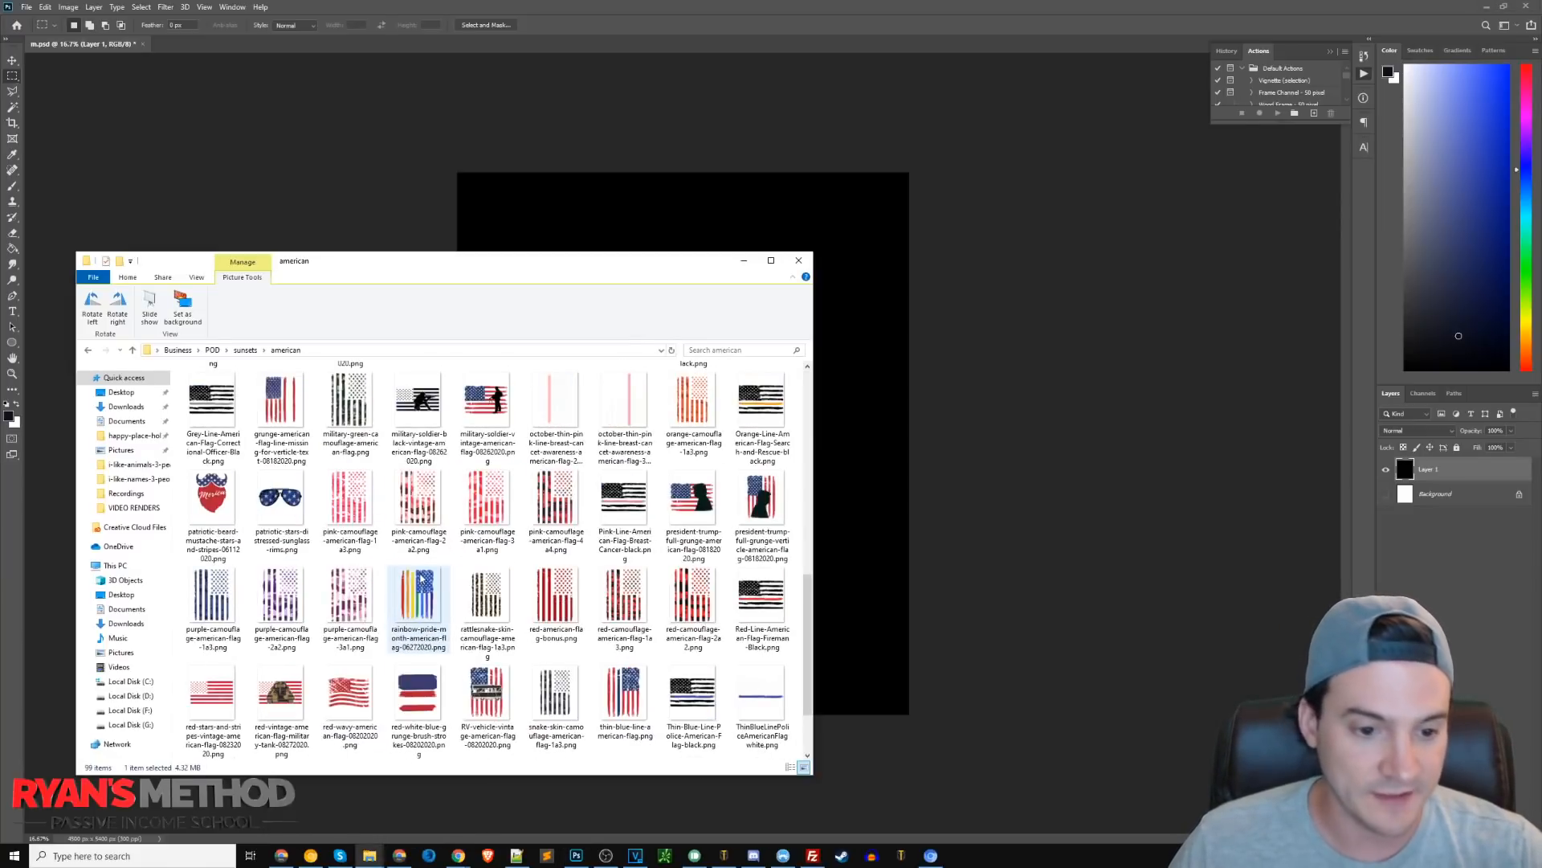
{"action": "scroll", "coordinate": [420, 576], "scroll_direction": "down", "scroll_amount": 1}
{"action": "left_click_drag", "start_coordinate": [808, 679], "coordinate": [808, 370]}
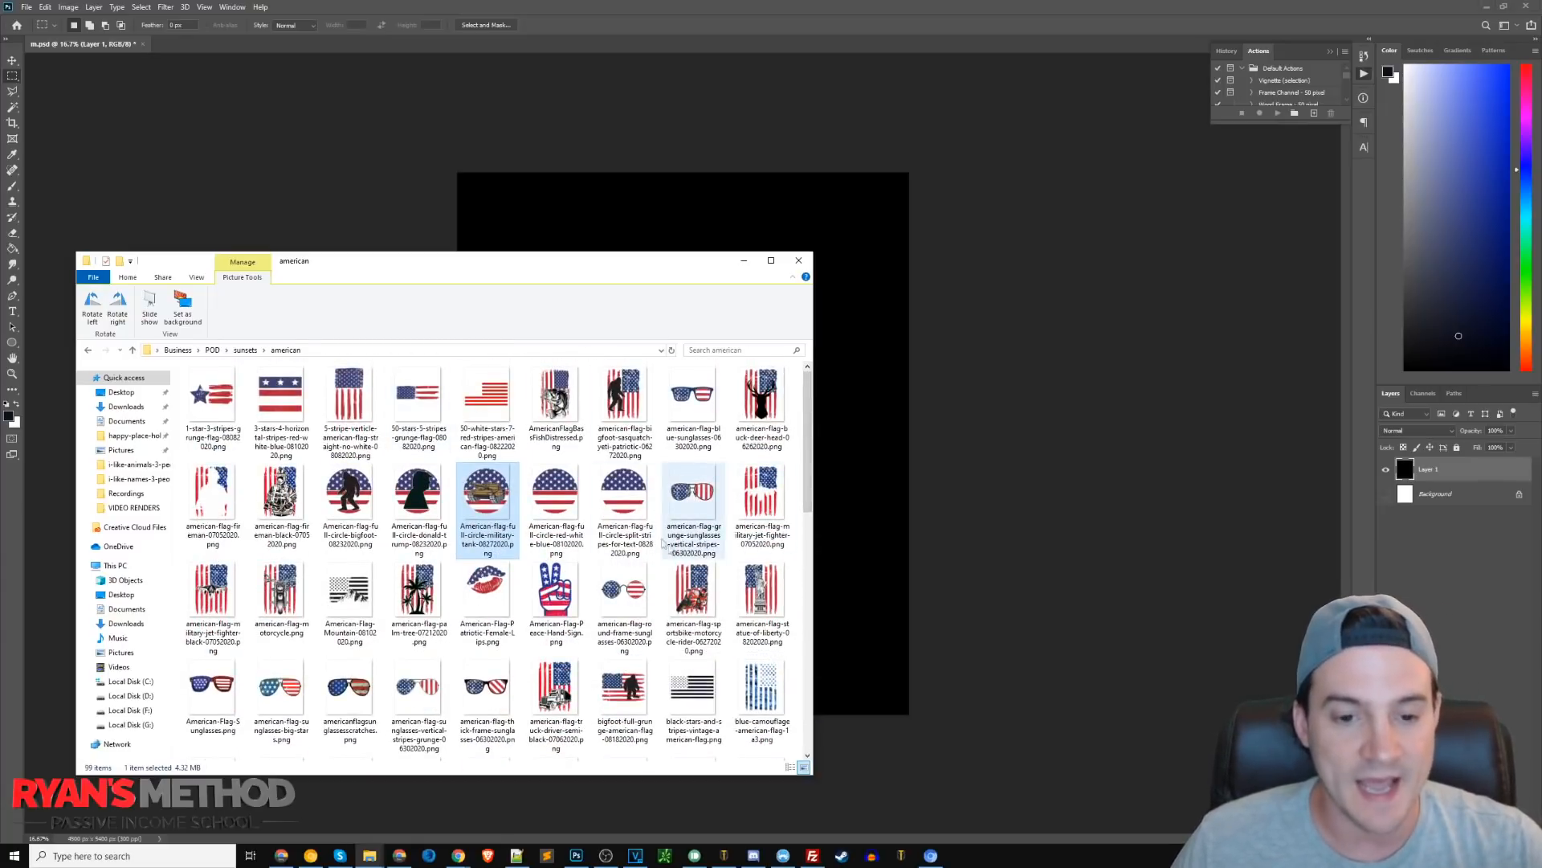
{"action": "left_click_drag", "start_coordinate": [547, 508], "coordinate": [847, 433]}
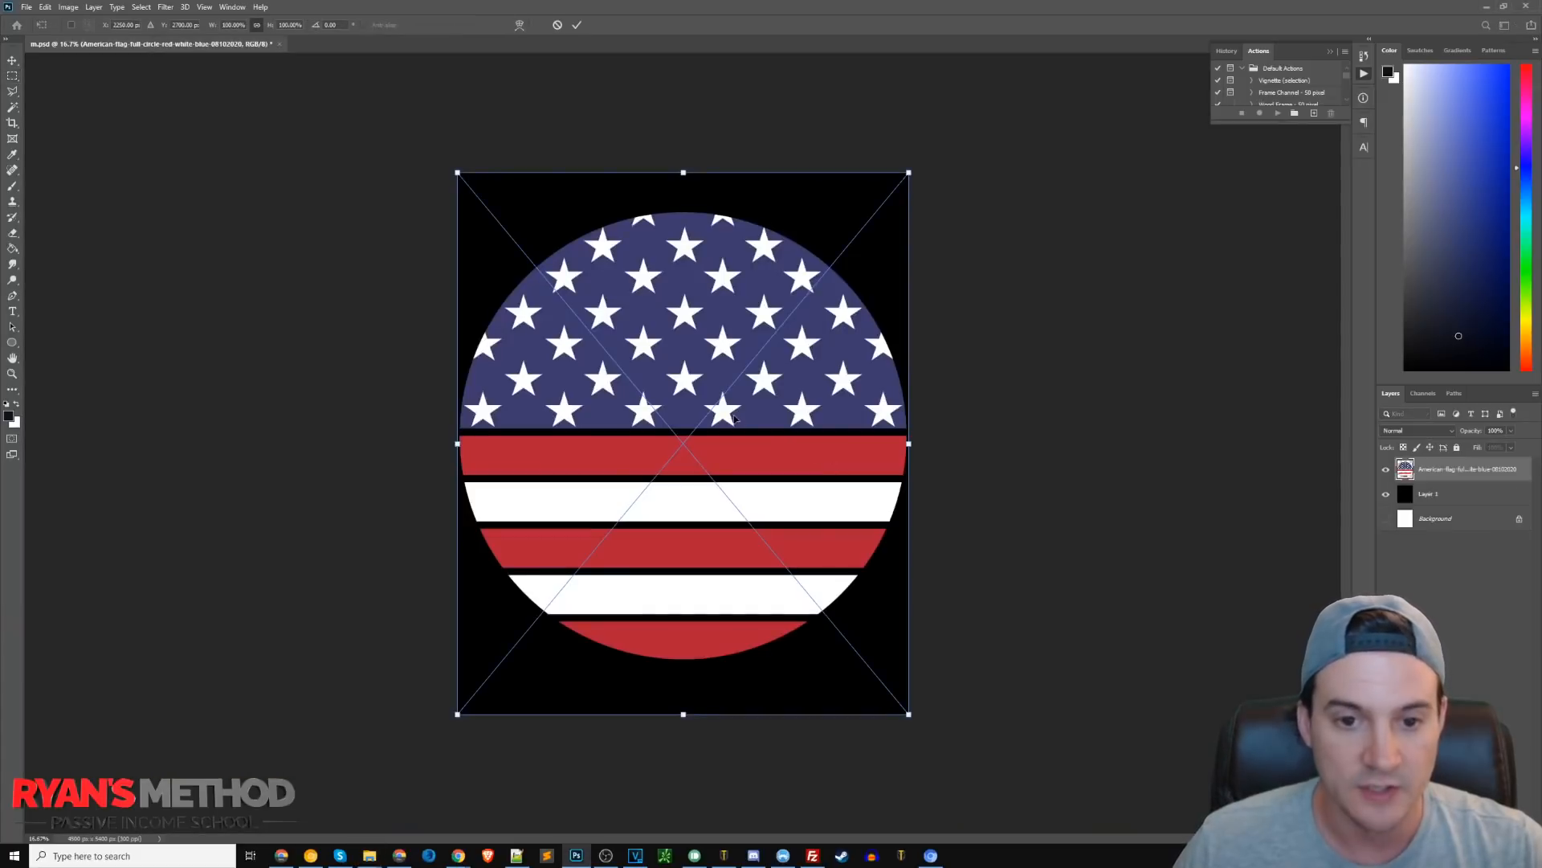
Scale the placed flag image down slightly, center it on the canvas, and commit the transform.
{"action": "left_click_drag", "start_coordinate": [457, 167], "coordinate": [503, 224]}
{"action": "left_click_drag", "start_coordinate": [680, 318], "coordinate": [657, 303]}
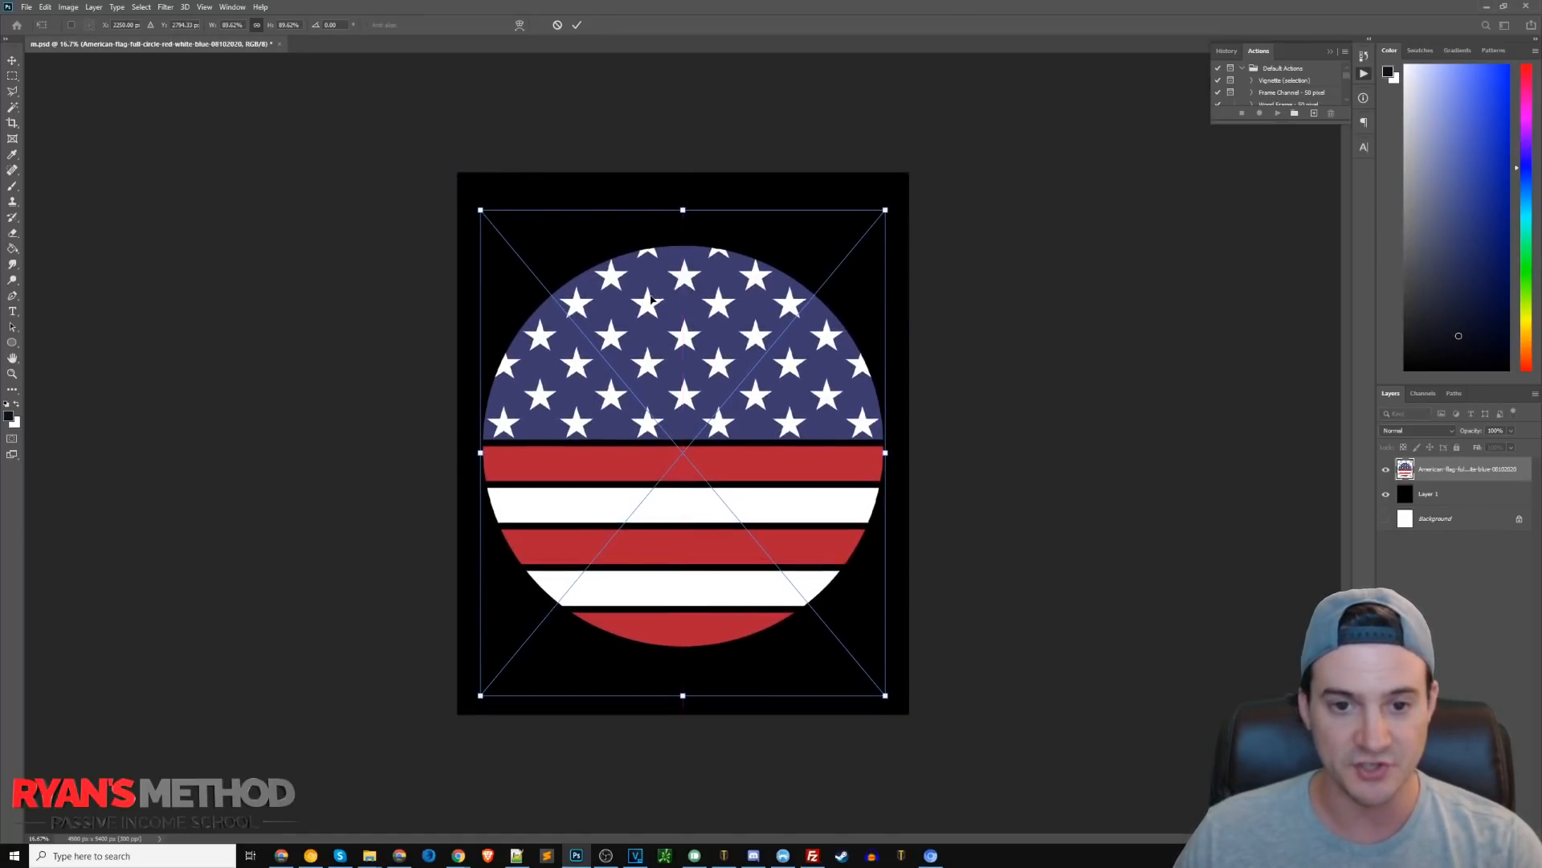
{"action": "key", "text": "Return"}
Draw an ellipse path with the Ellipse tool in Path mode around the flag circle.
{"action": "key", "text": "m"}
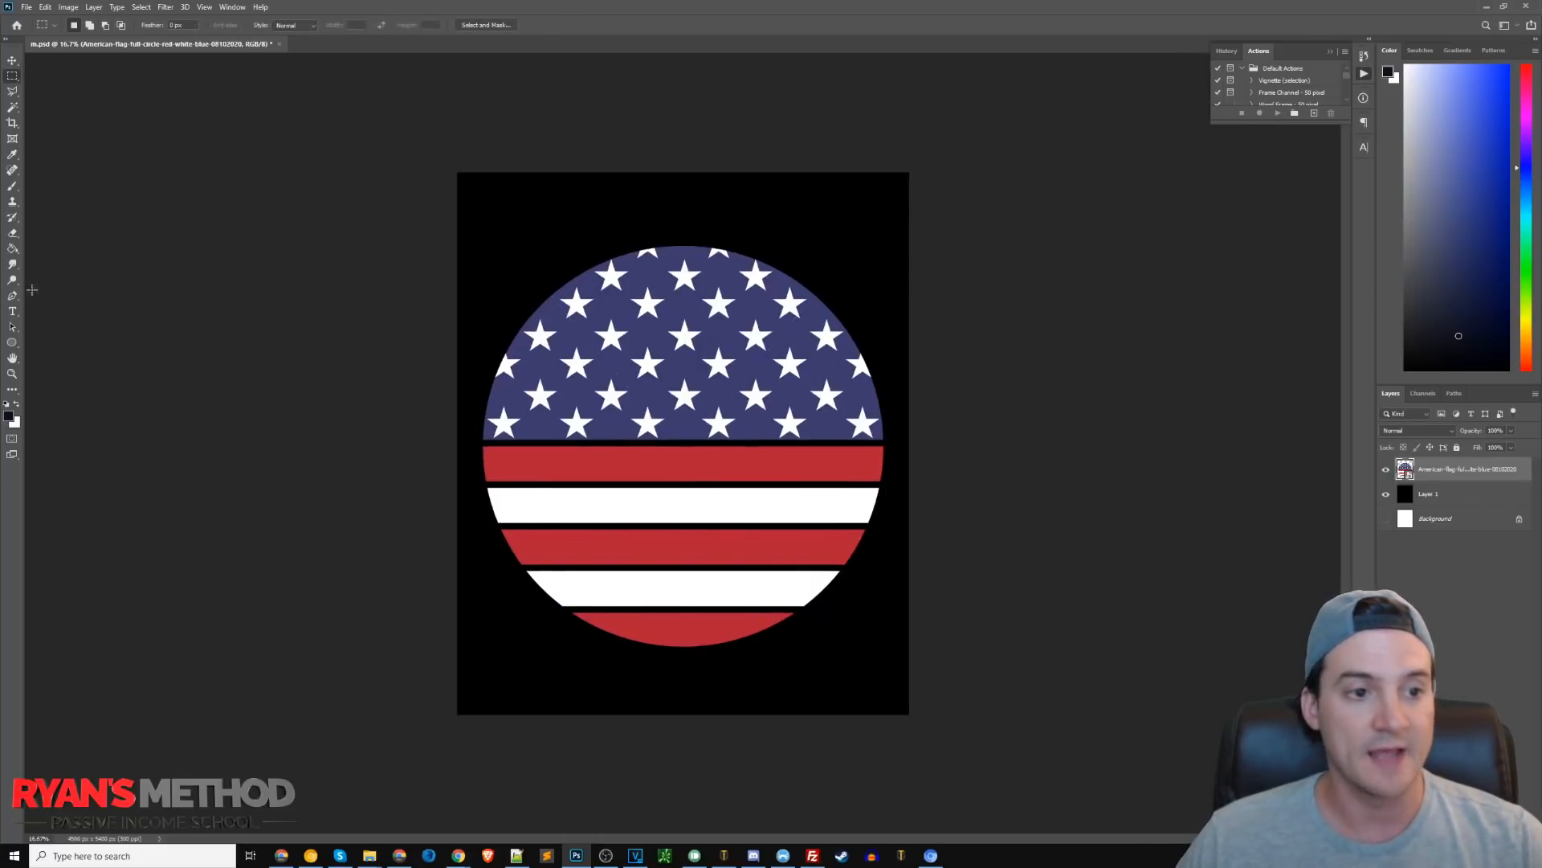
{"action": "left_click", "coordinate": [11, 342]}
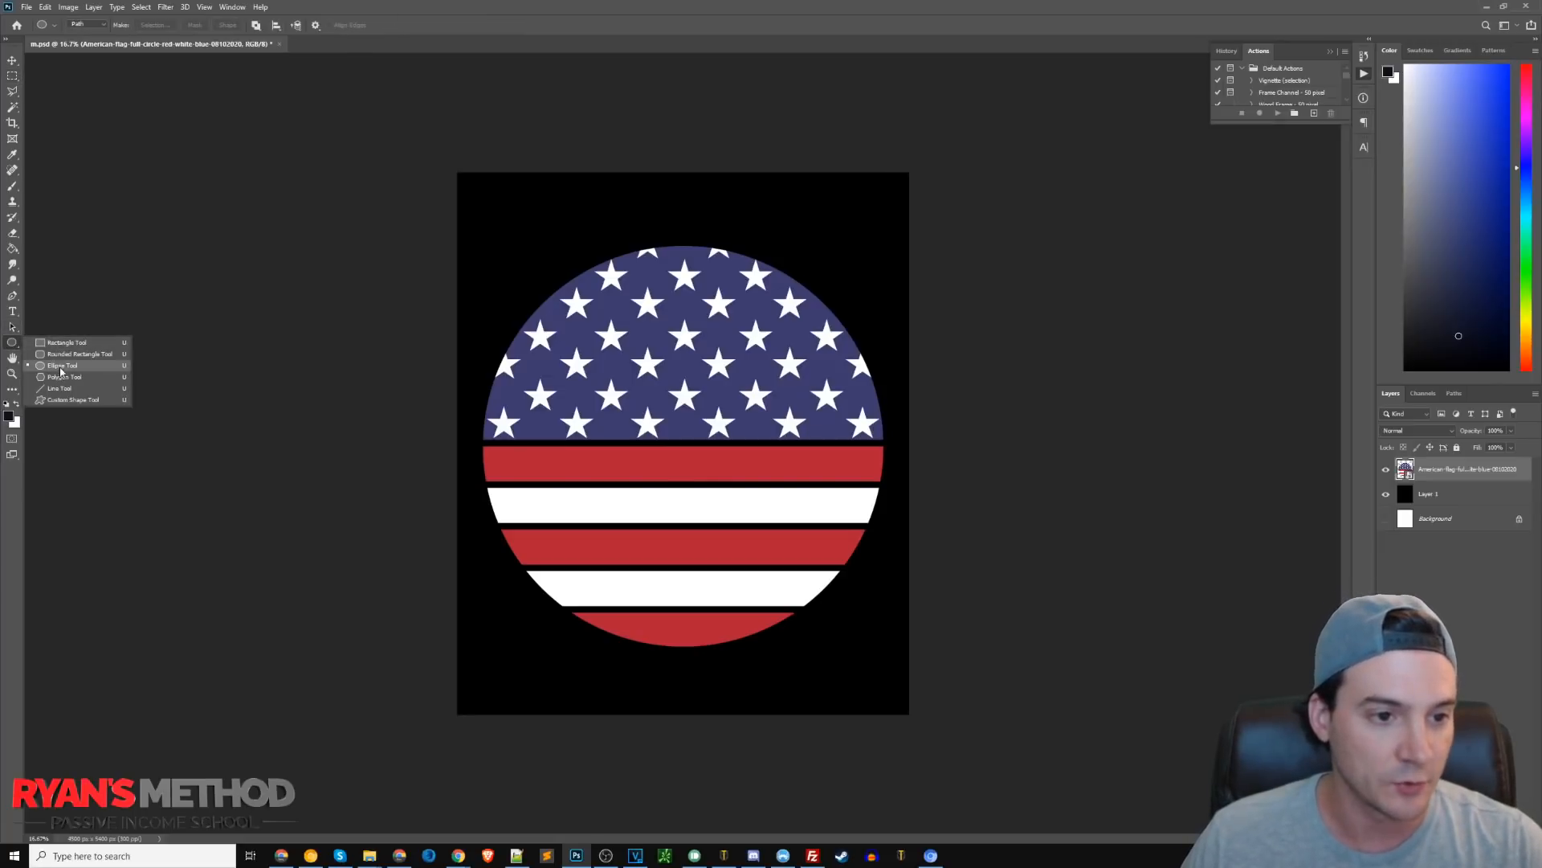
{"action": "double_click", "coordinate": [61, 368]}
{"action": "left_click", "coordinate": [837, 239]}
{"action": "left_click_drag", "start_coordinate": [480, 240], "coordinate": [887, 703]}
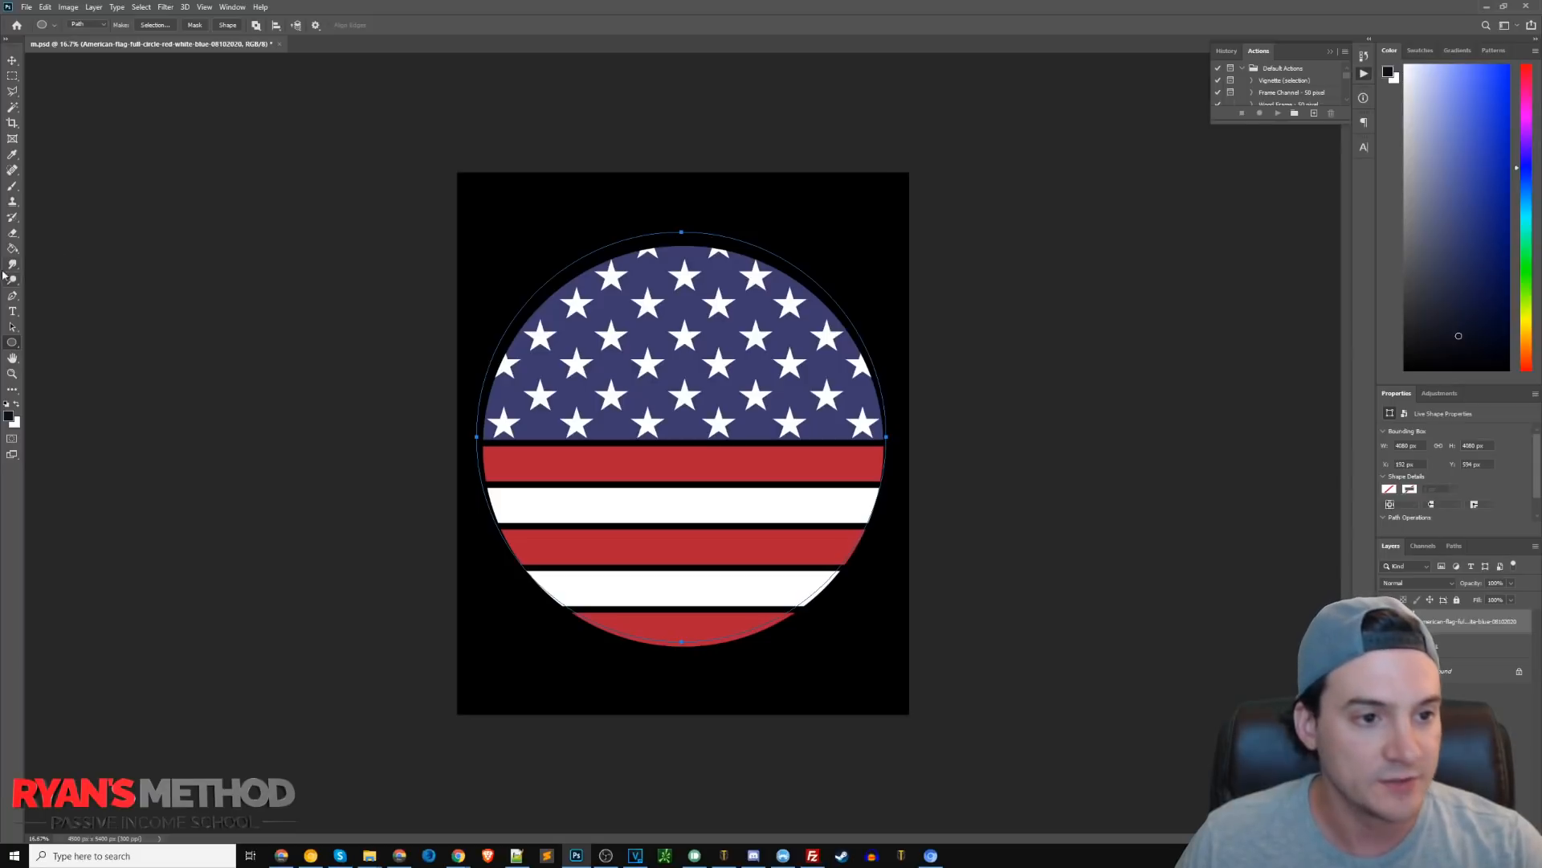
Start type on the ellipse path and switch the text color to white.
{"action": "left_click", "coordinate": [13, 312]}
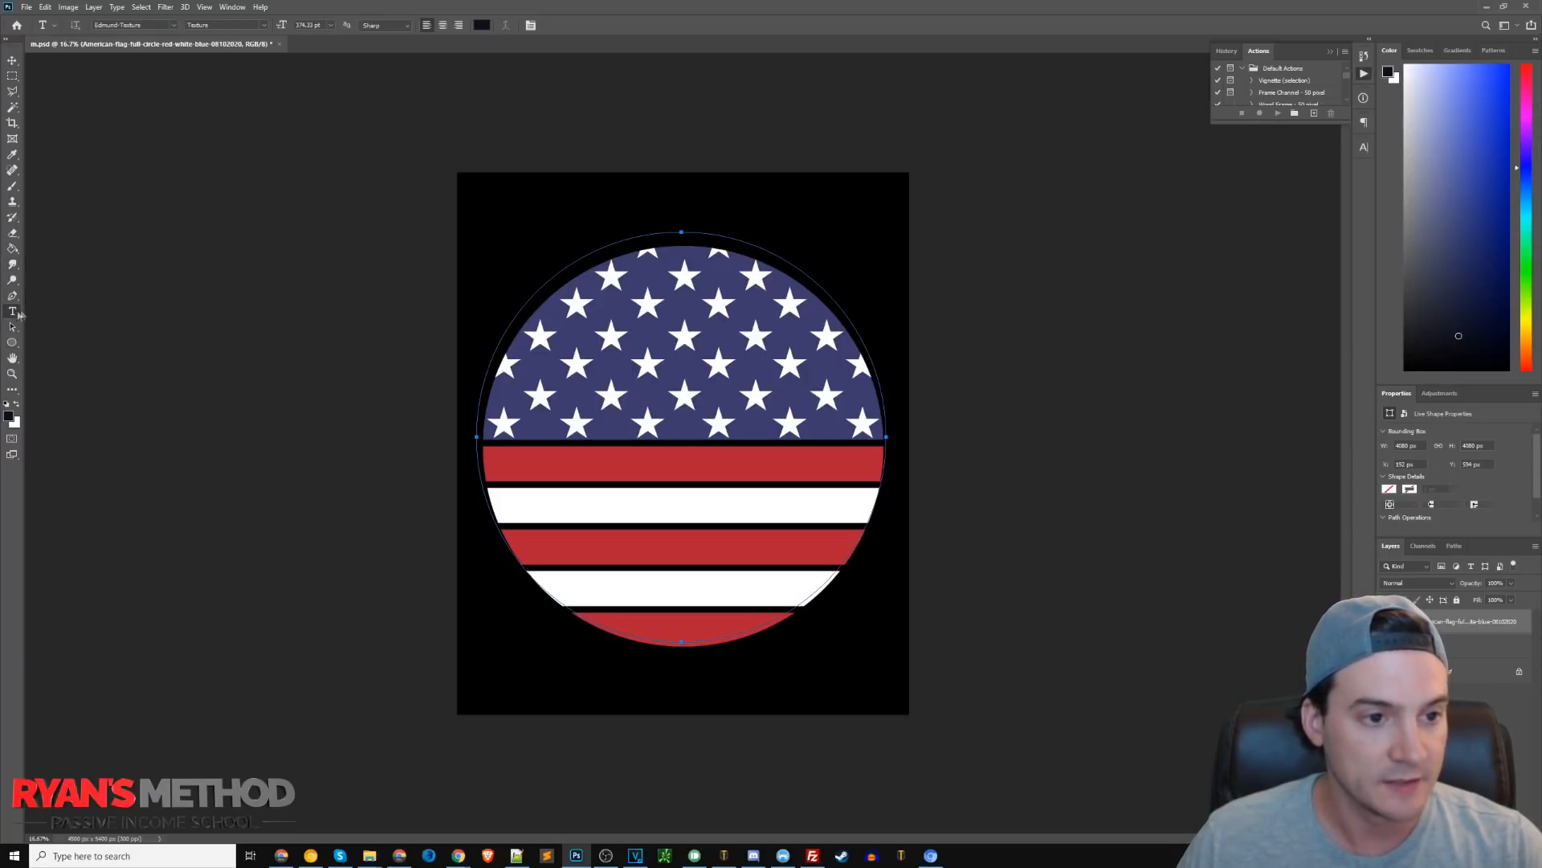
{"action": "left_click", "coordinate": [684, 230]}
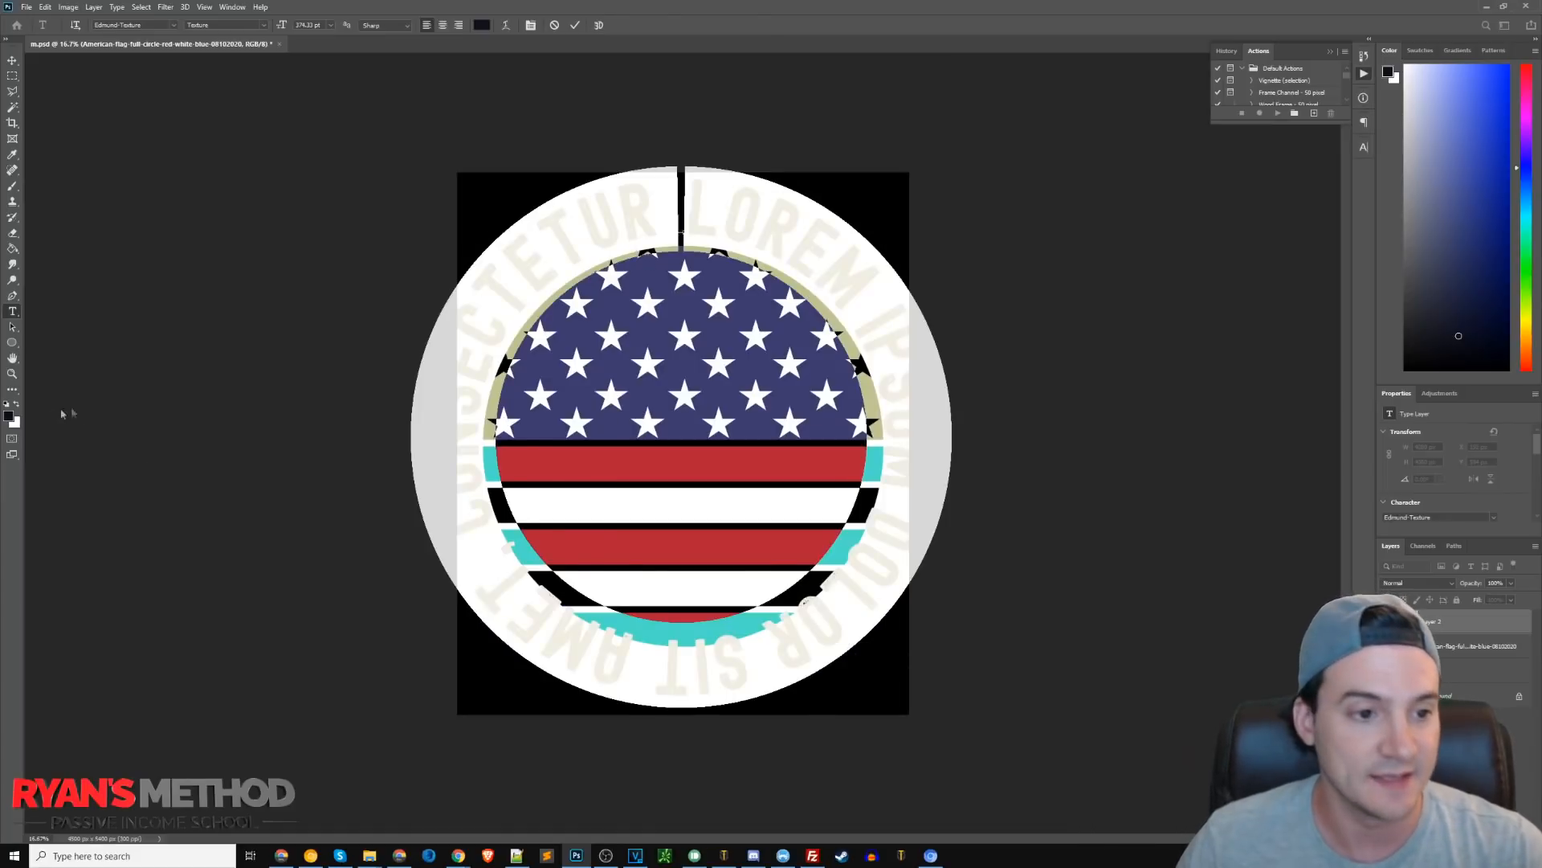
{"action": "left_click", "coordinate": [18, 405]}
{"action": "left_click", "coordinate": [808, 213]}
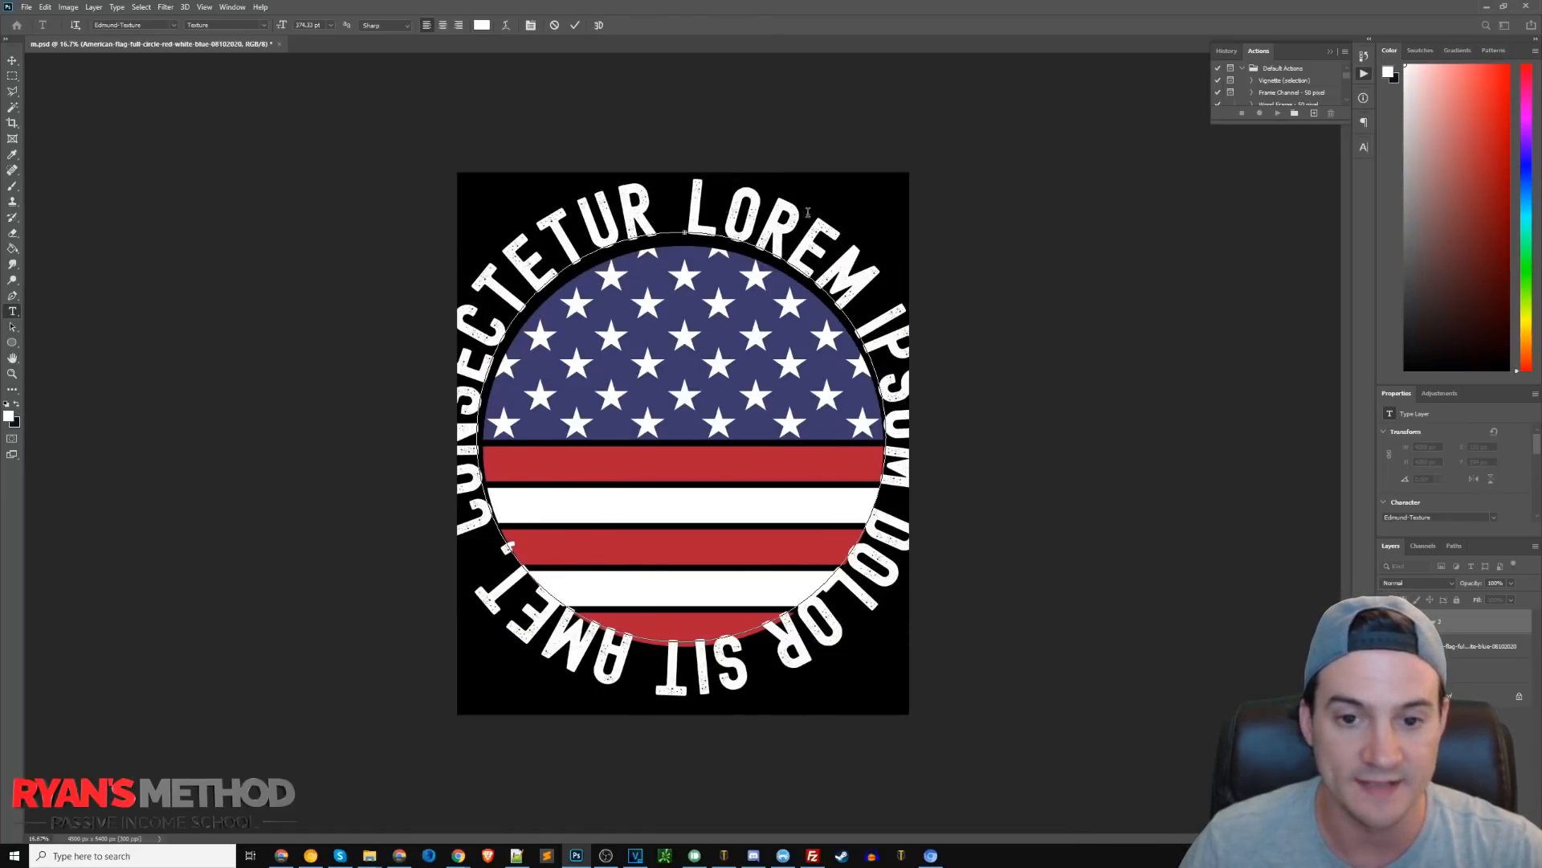
Replace the placeholder text on the path with GRAB HIM BY THE.
{"action": "key", "text": "ctrl+a"}
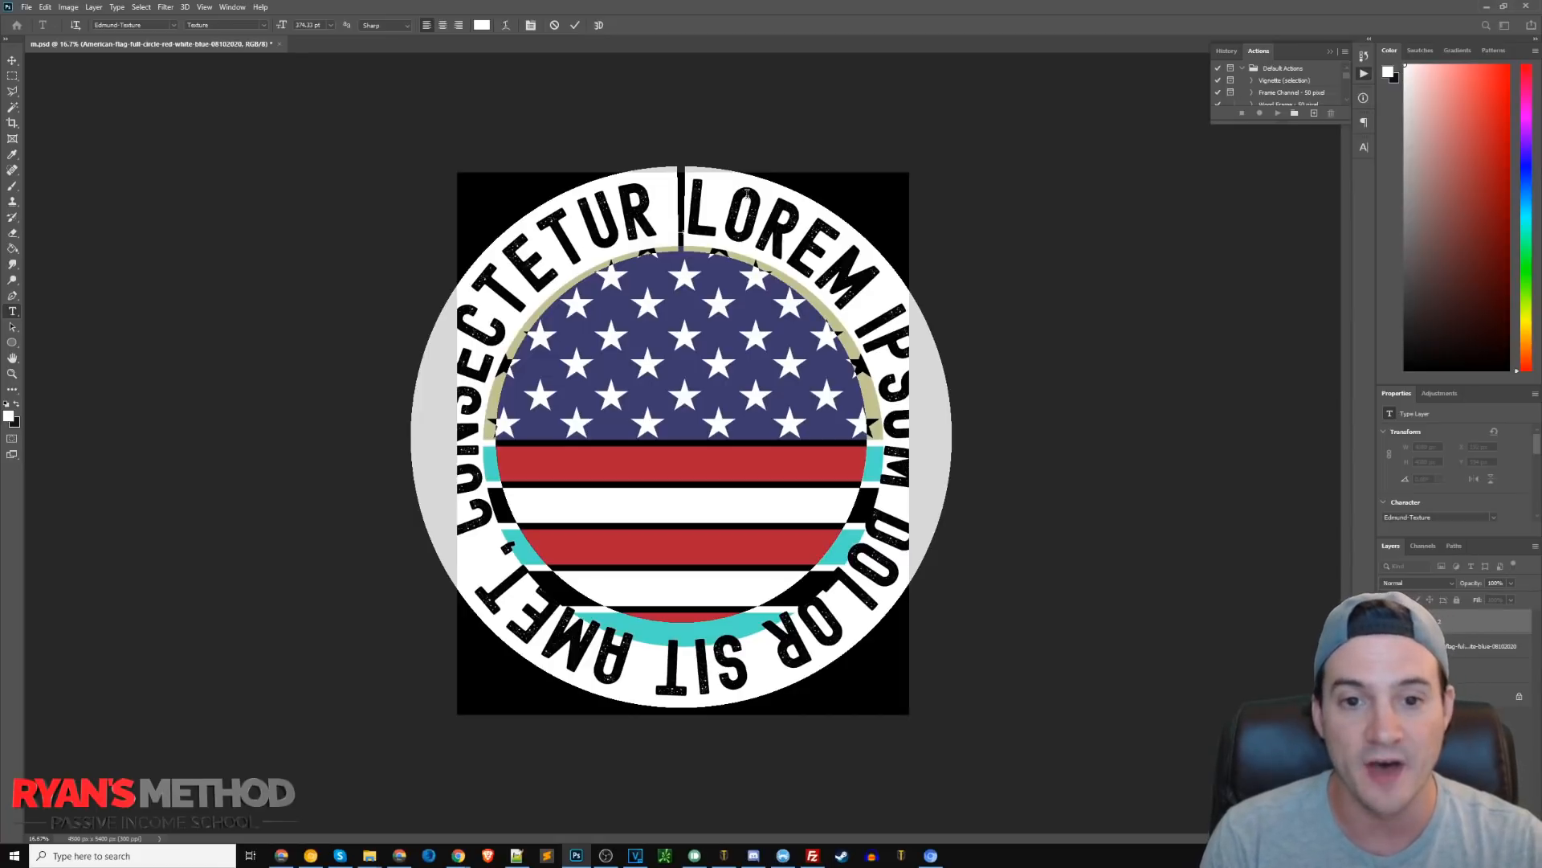
{"action": "type", "text": "GRAB"}
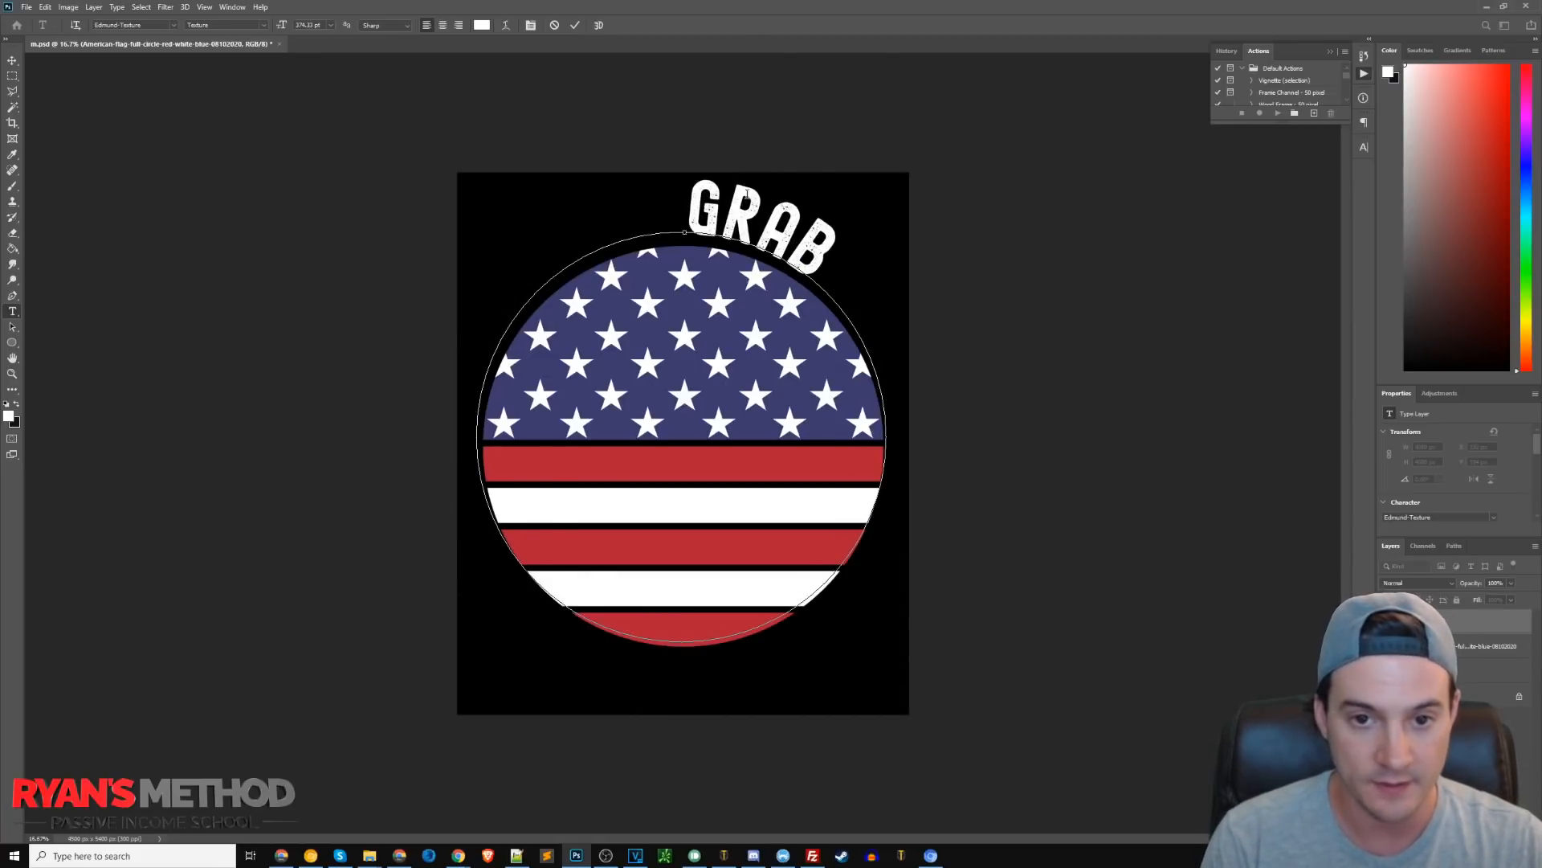
{"action": "type", "text": " HIM BY"}
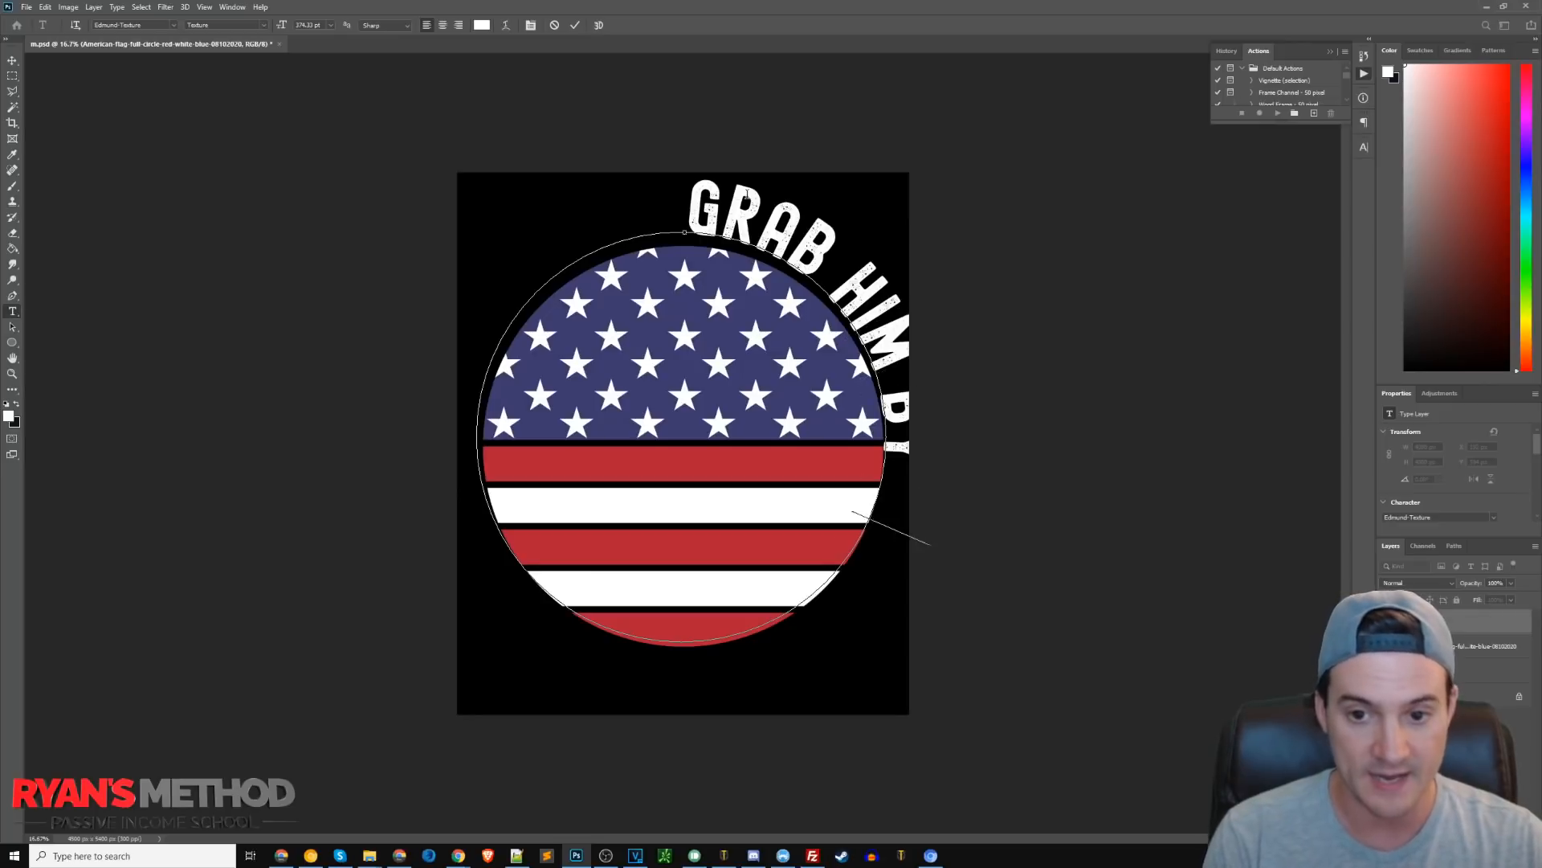
{"action": "type", "text": " THE"}
Select all the path text and reduce its font size to 204.22 pt.
{"action": "key", "text": "ctrl+a"}
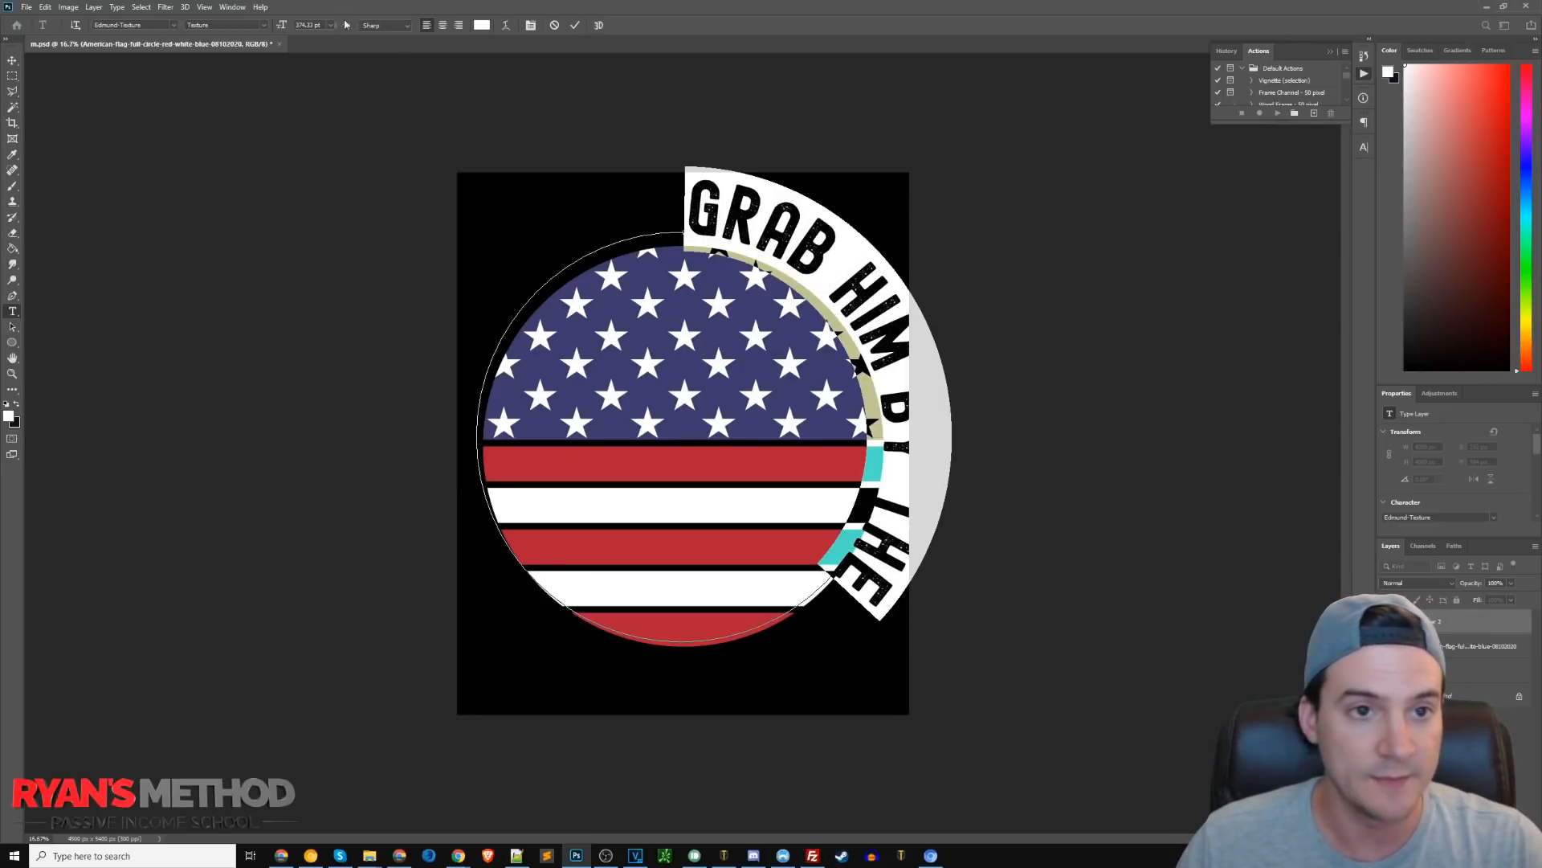
{"action": "key", "text": "BackSpace"}
{"action": "type", "text": "0"}
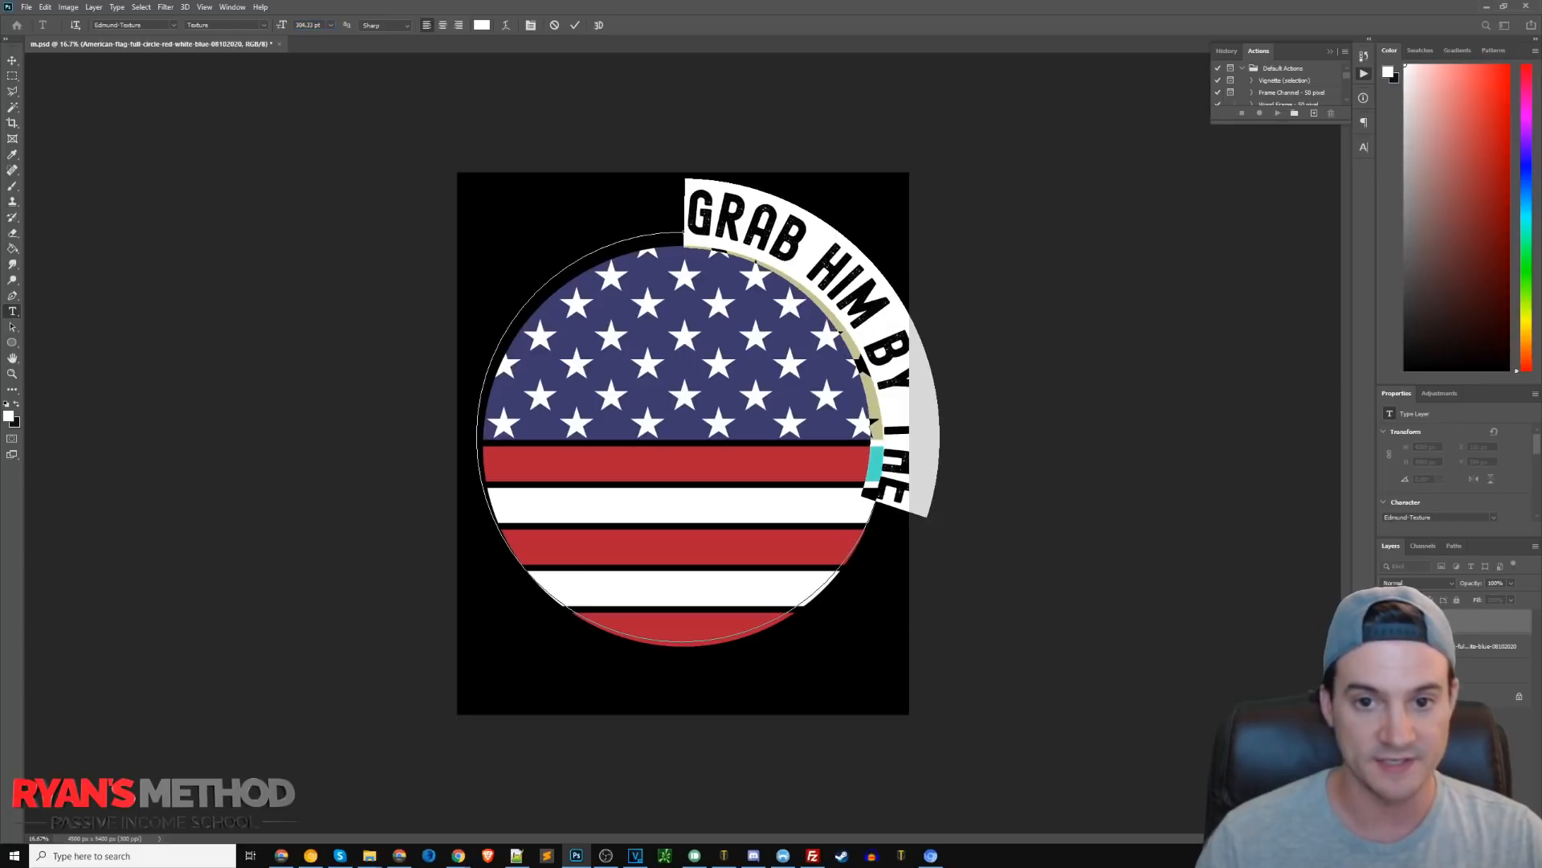
Slide the GRAB HIM BY THE text along the path so it arcs centered over the top of the flag.
{"action": "left_click", "coordinate": [12, 327]}
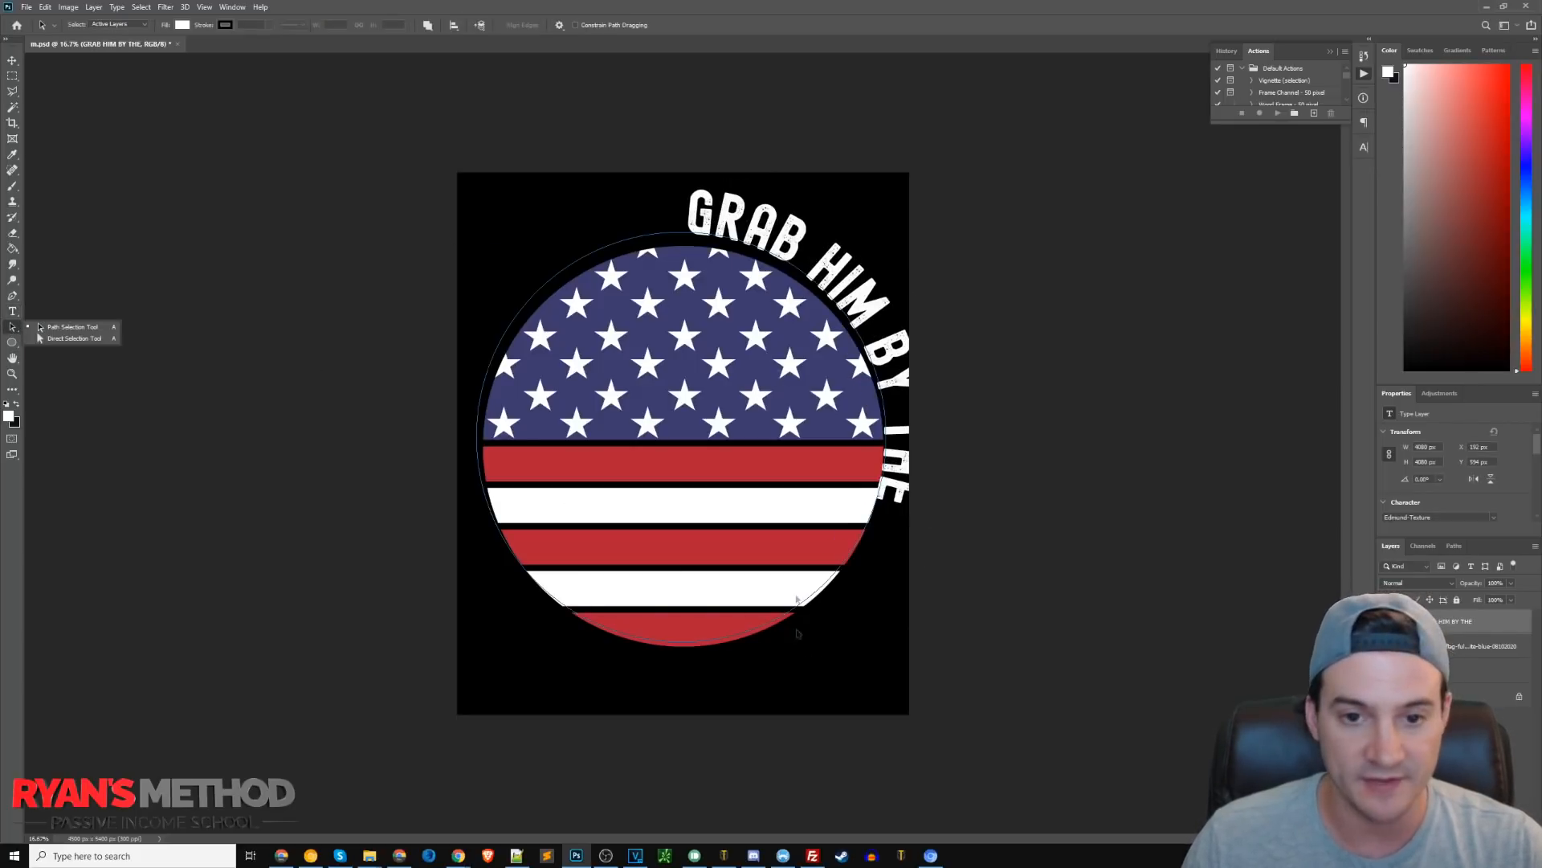
{"action": "left_click", "coordinate": [689, 233]}
{"action": "left_click_drag", "start_coordinate": [688, 233], "coordinate": [476, 441]}
{"action": "left_click_drag", "start_coordinate": [684, 241], "coordinate": [691, 241]}
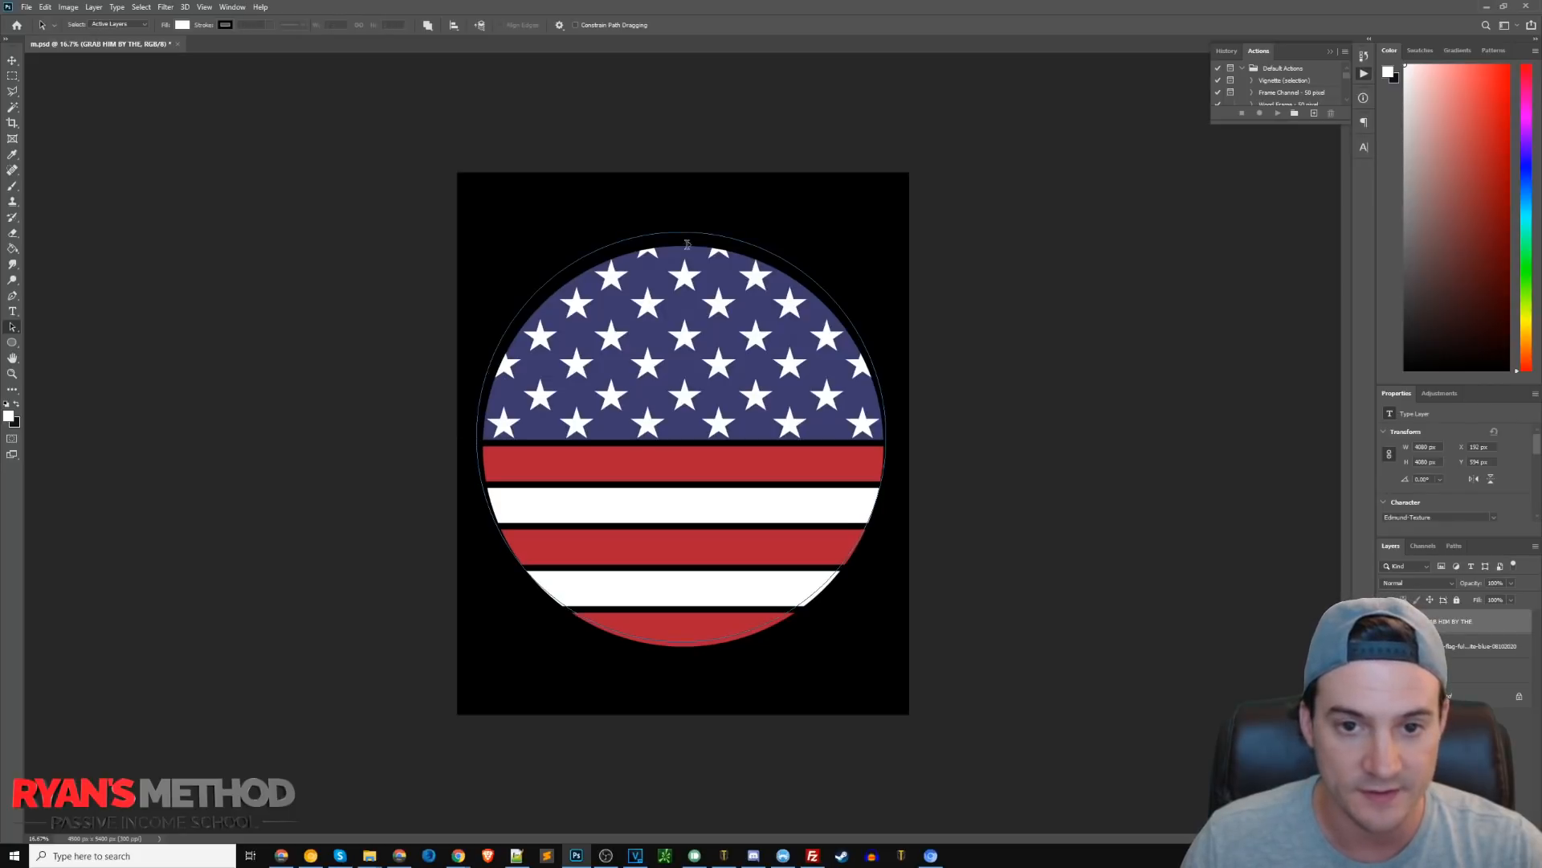
{"action": "left_click", "coordinate": [12, 60]}
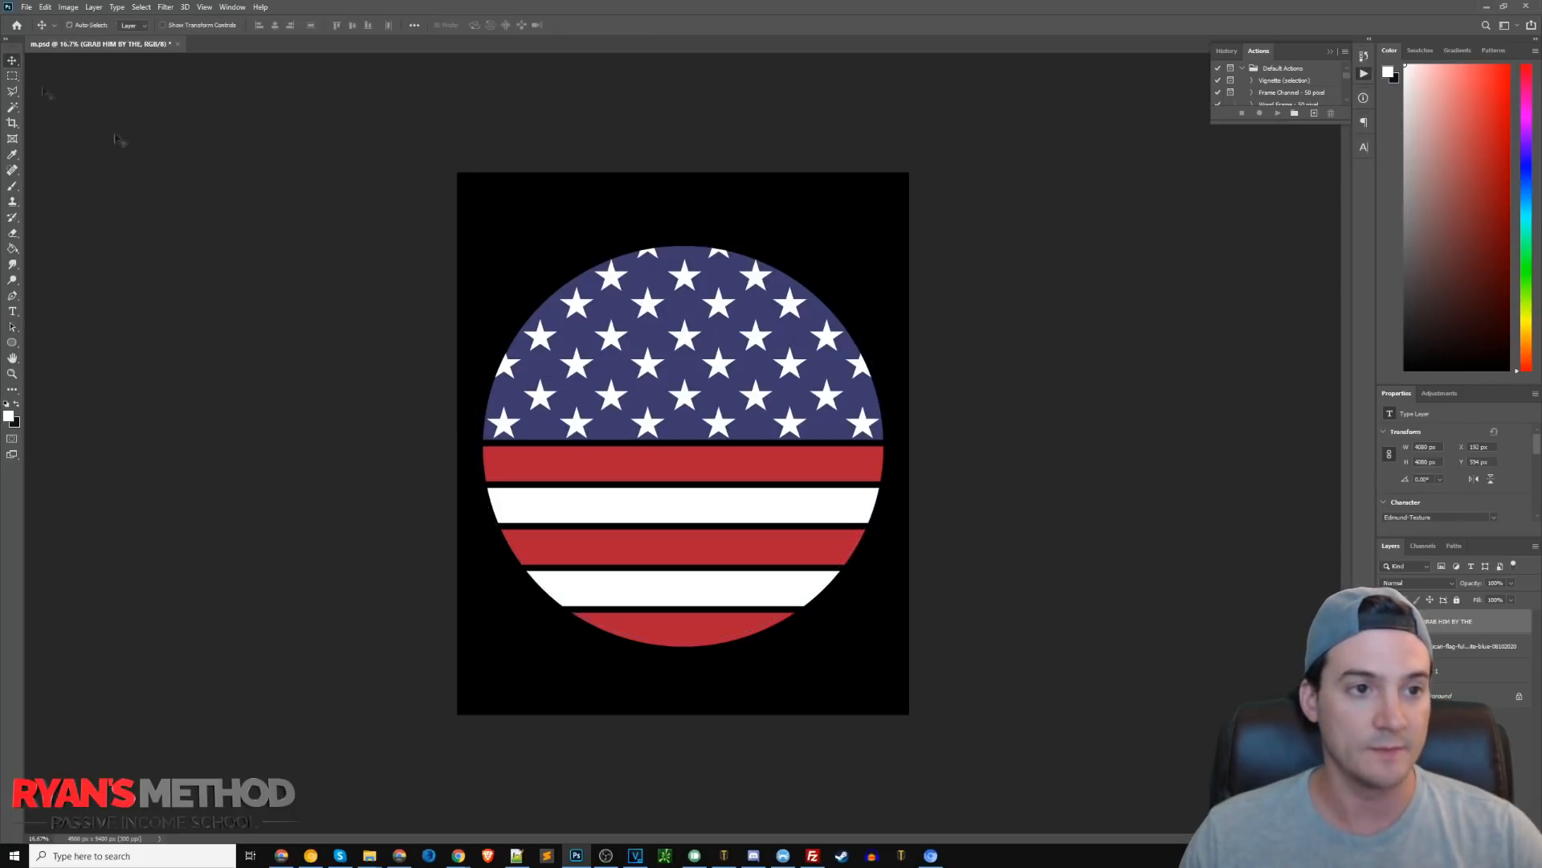
{"action": "left_click_drag", "start_coordinate": [562, 234], "coordinate": [813, 227]}
{"action": "double_click", "coordinate": [812, 228]}
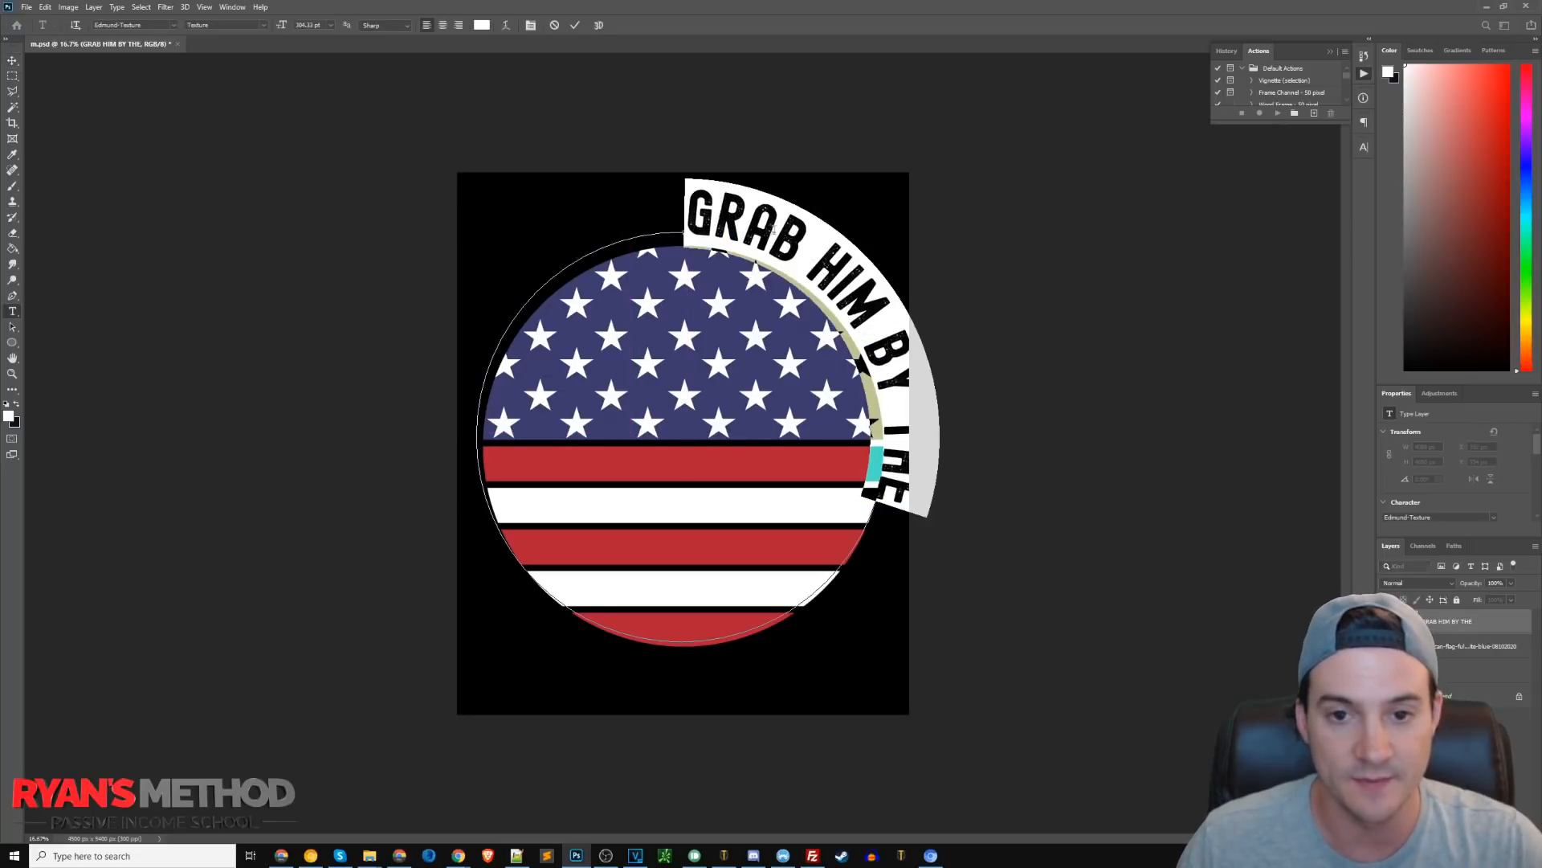
{"action": "left_click", "coordinate": [443, 26]}
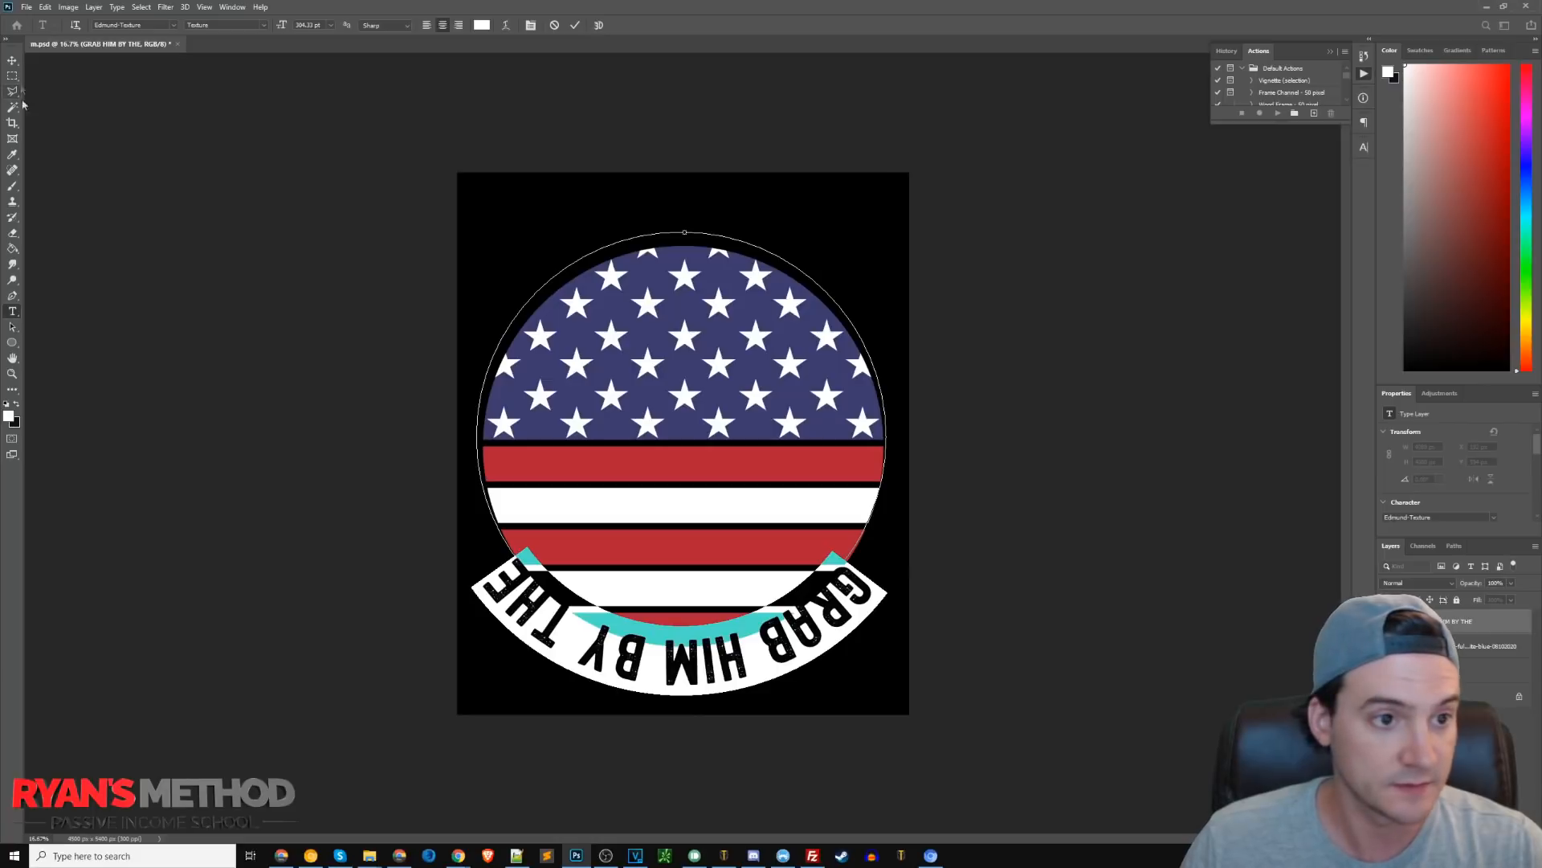
{"action": "left_click", "coordinate": [12, 327]}
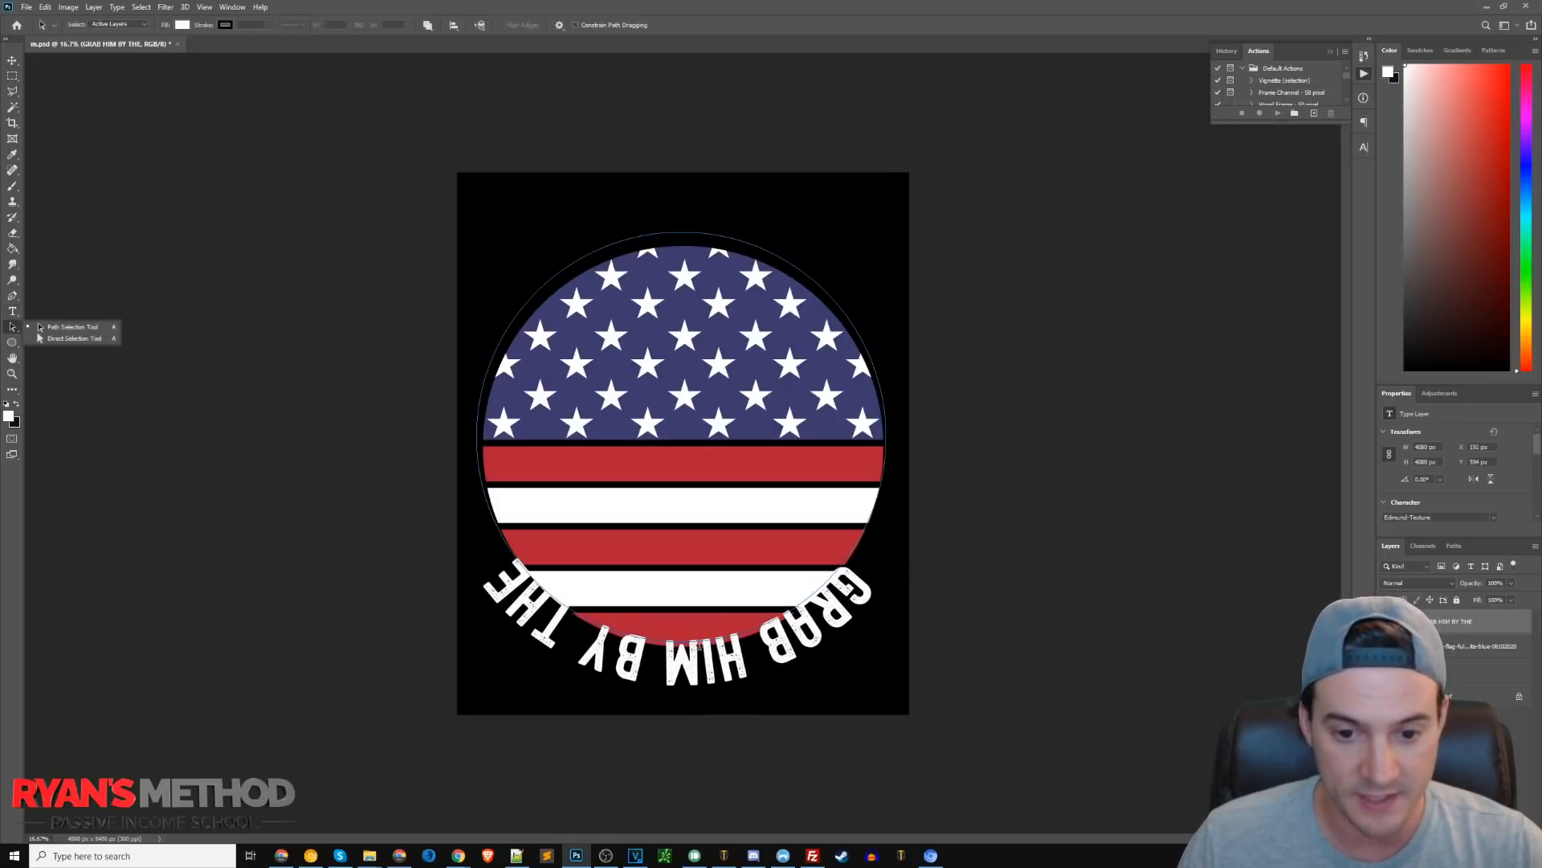
{"action": "left_click_drag", "start_coordinate": [707, 228], "coordinate": [680, 225]}
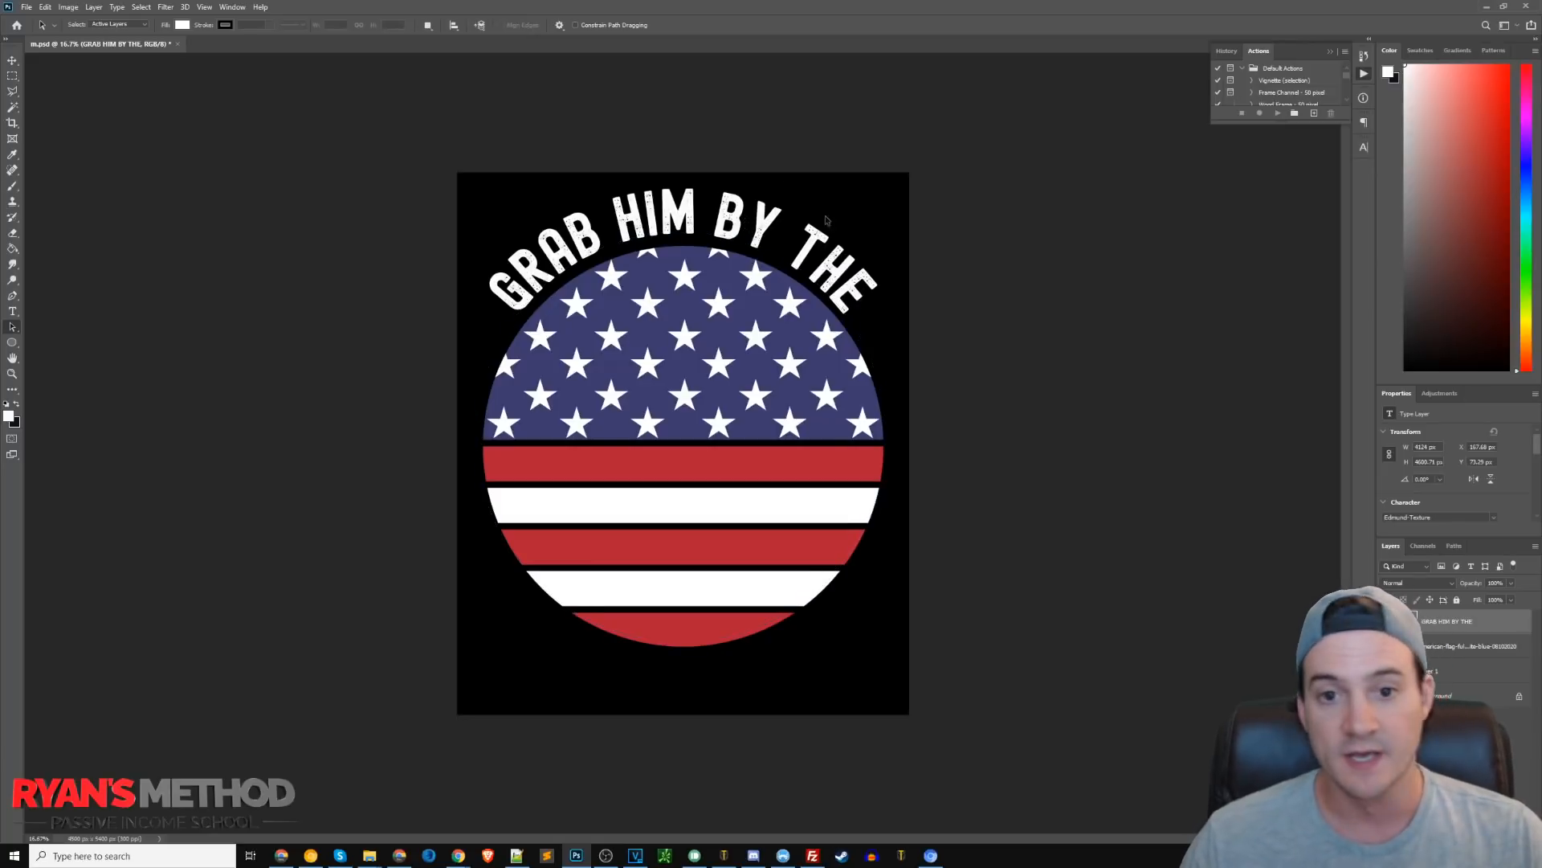
Draw a second, slightly larger ellipse path around the flag with the Ellipse tool.
{"action": "left_click", "coordinate": [12, 343]}
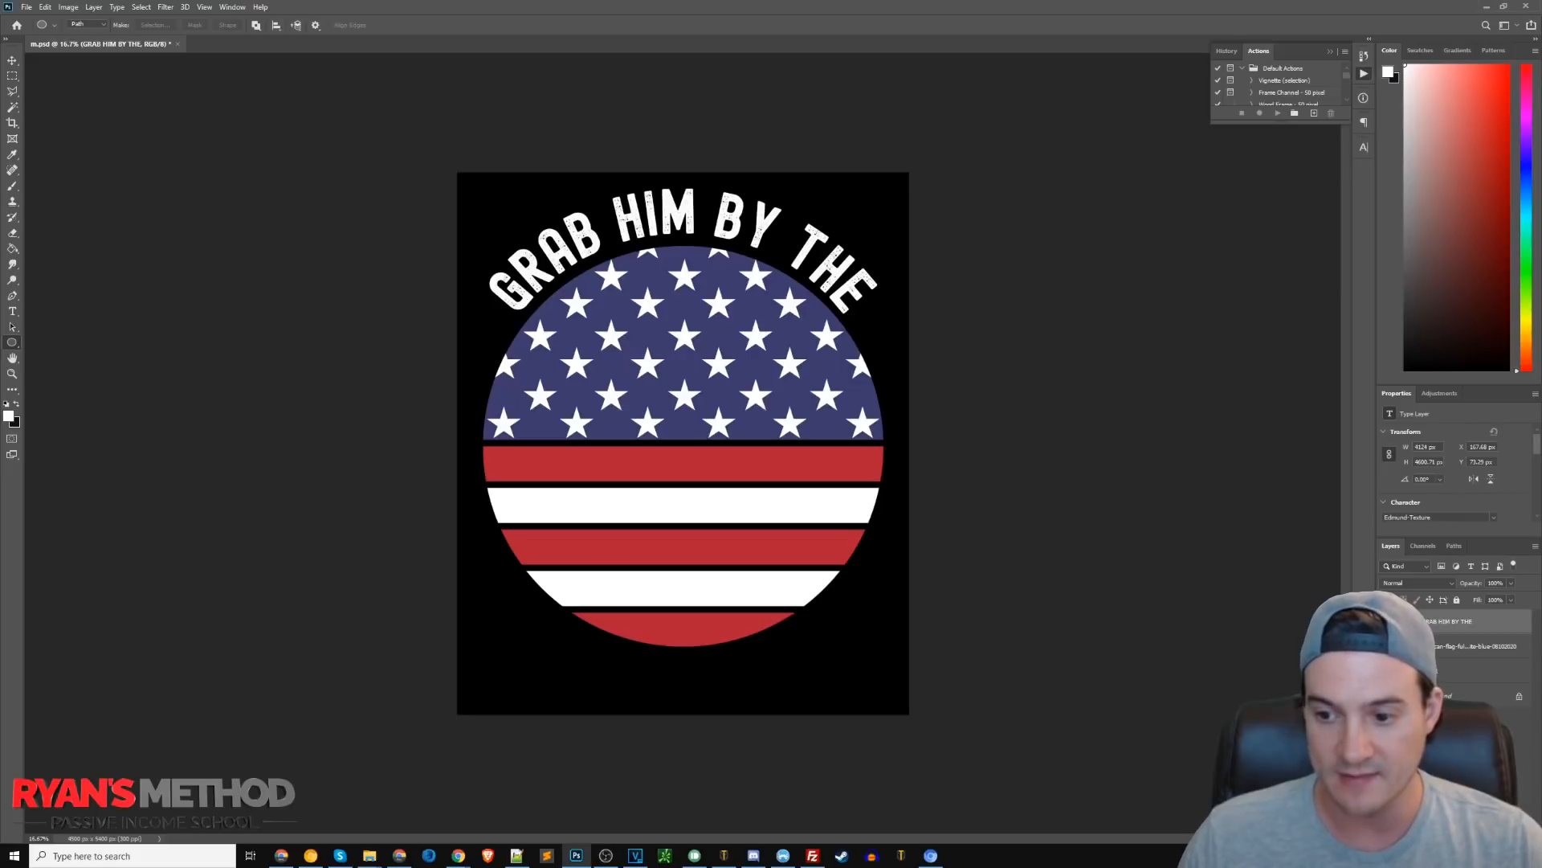
{"action": "left_click", "coordinate": [1387, 621]}
{"action": "left_click_drag", "start_coordinate": [477, 251], "coordinate": [887, 743]}
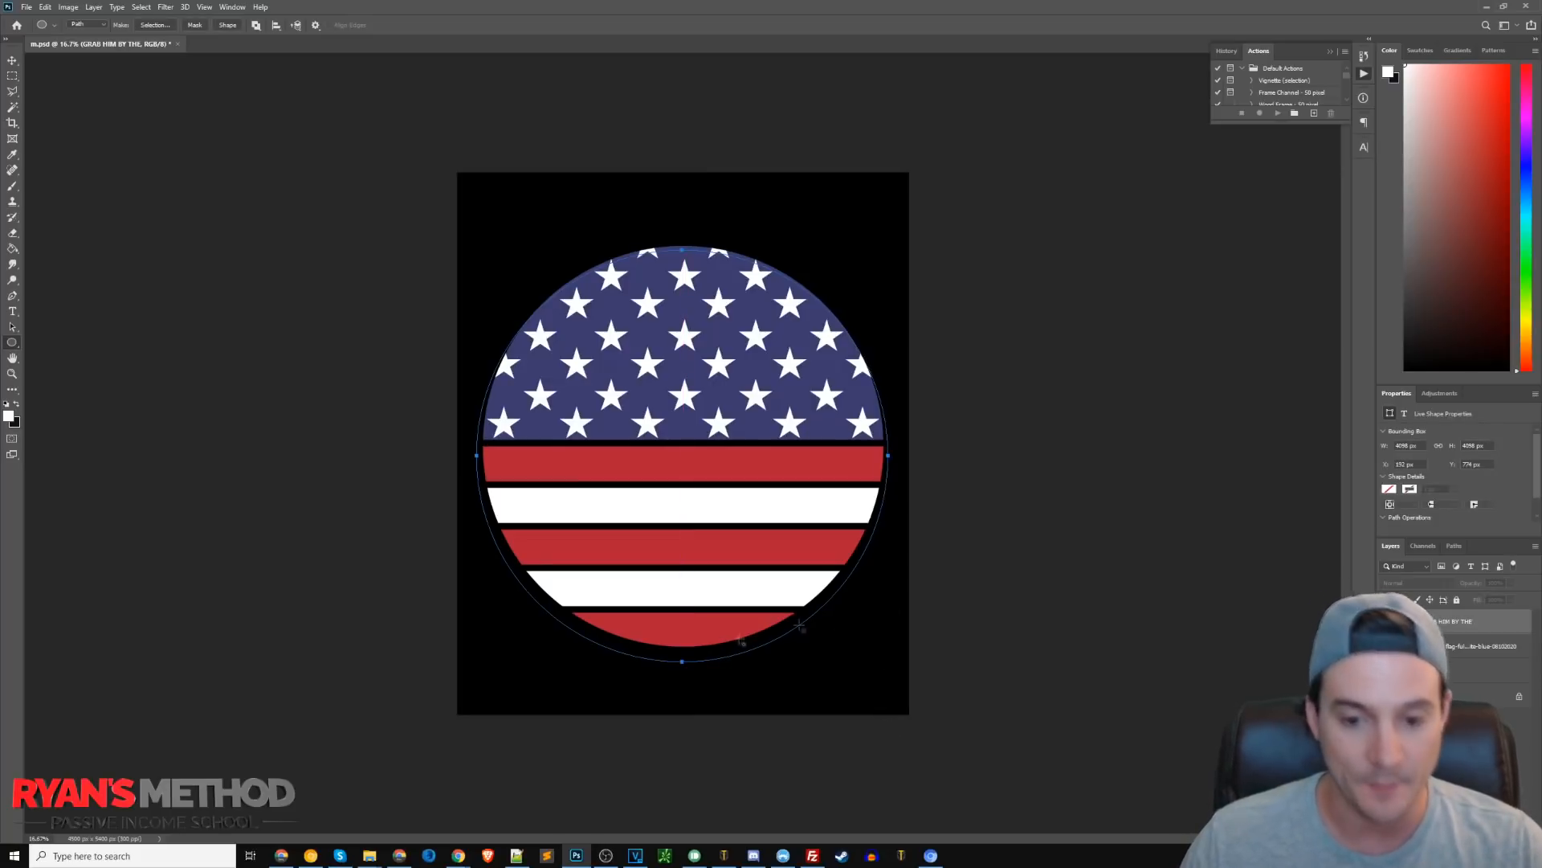
Add type on the new ellipse path reading NOVEMBER 4TH.
{"action": "left_click", "coordinate": [12, 310]}
{"action": "left_click", "coordinate": [687, 661]}
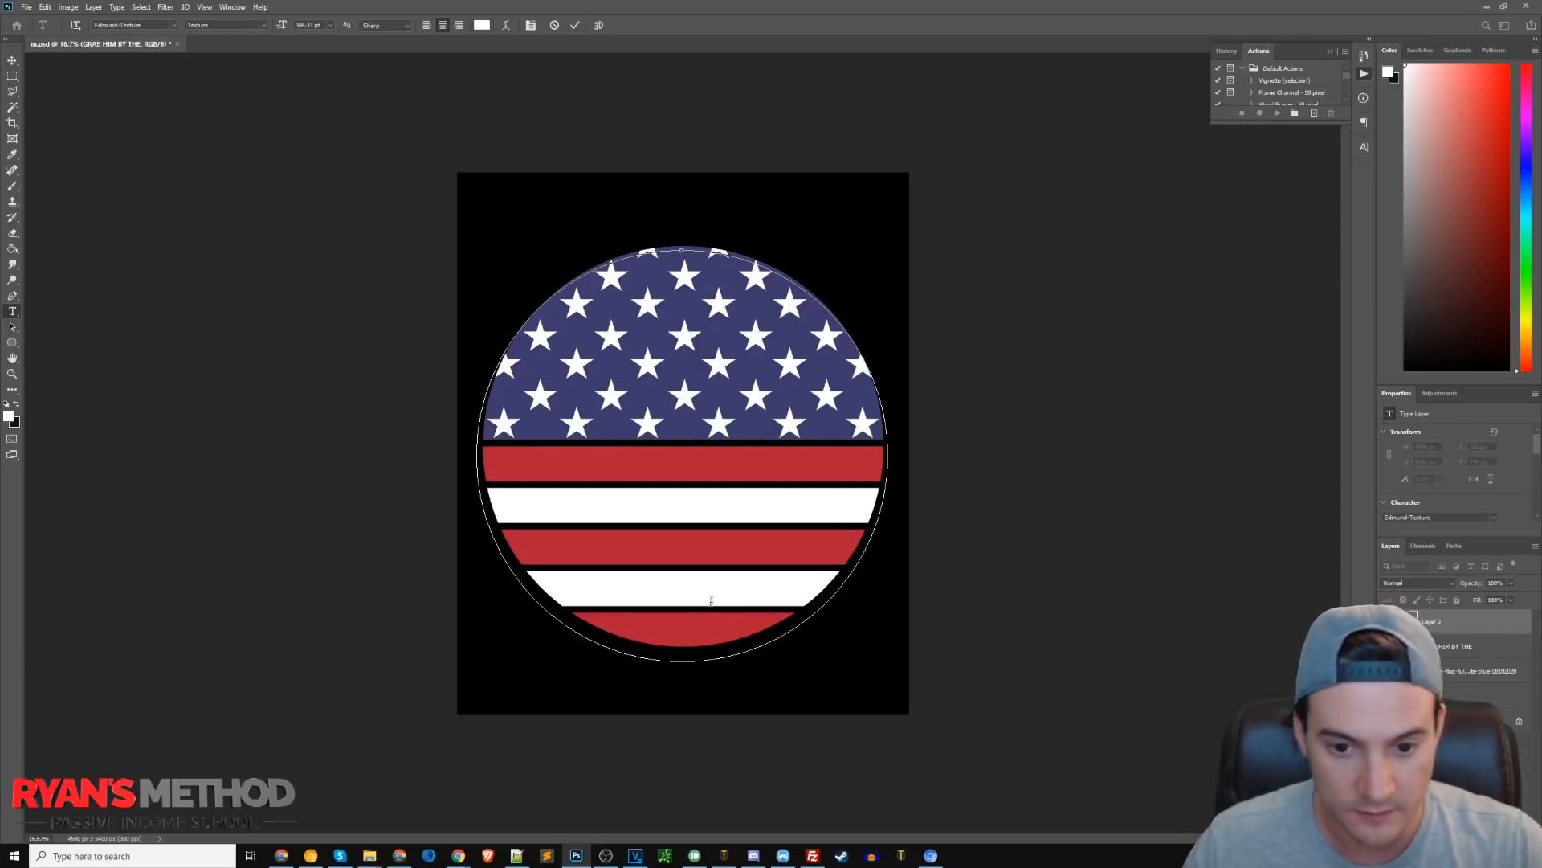
{"action": "left_click", "coordinate": [12, 60]}
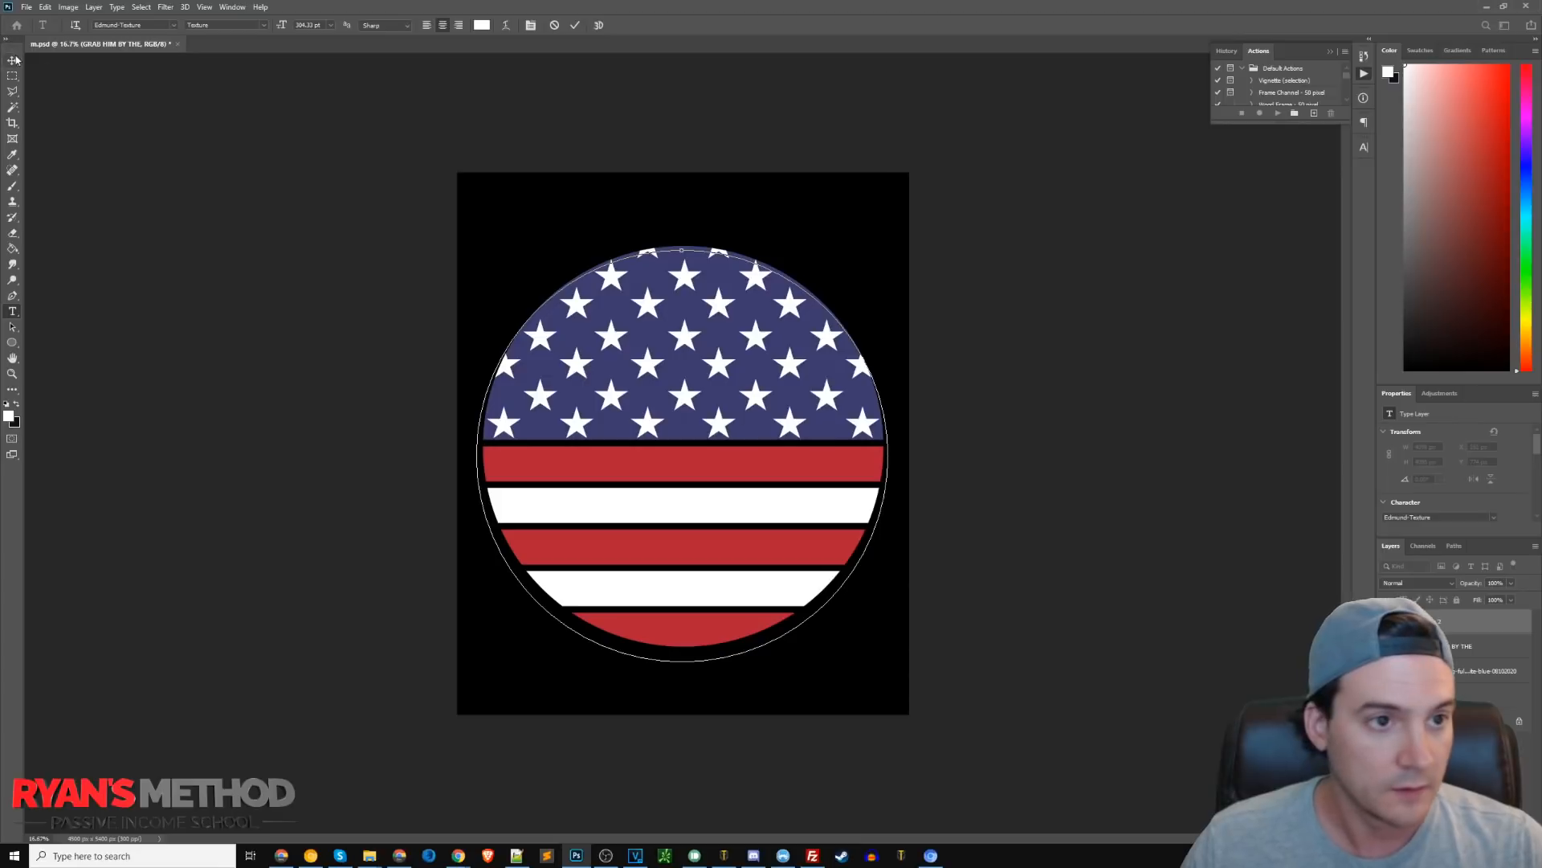
{"action": "left_click", "coordinate": [803, 597]}
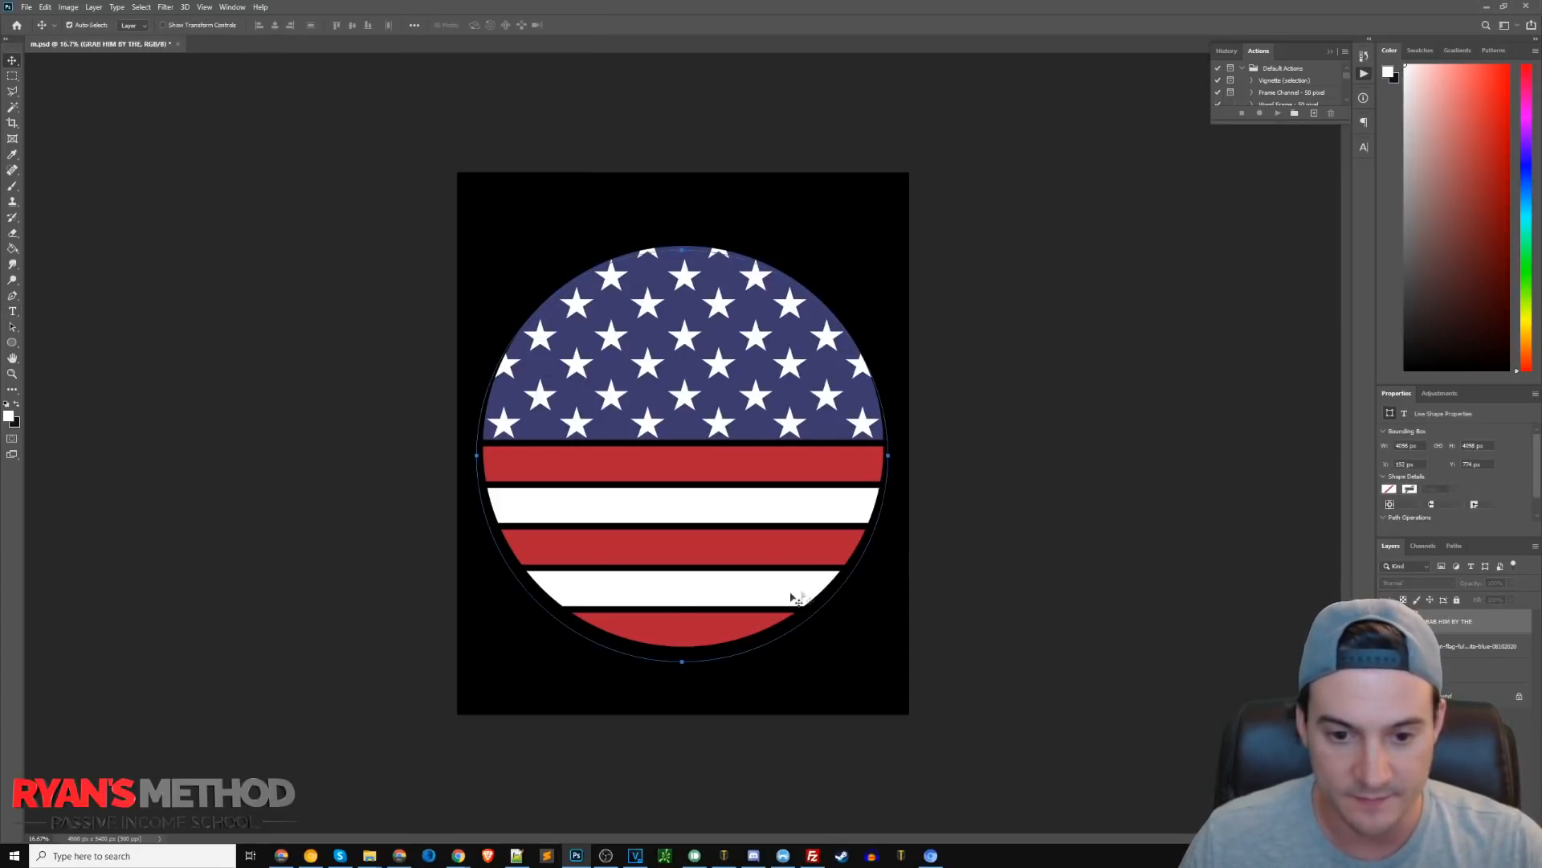
{"action": "left_click", "coordinate": [12, 311]}
{"action": "left_click", "coordinate": [683, 251]}
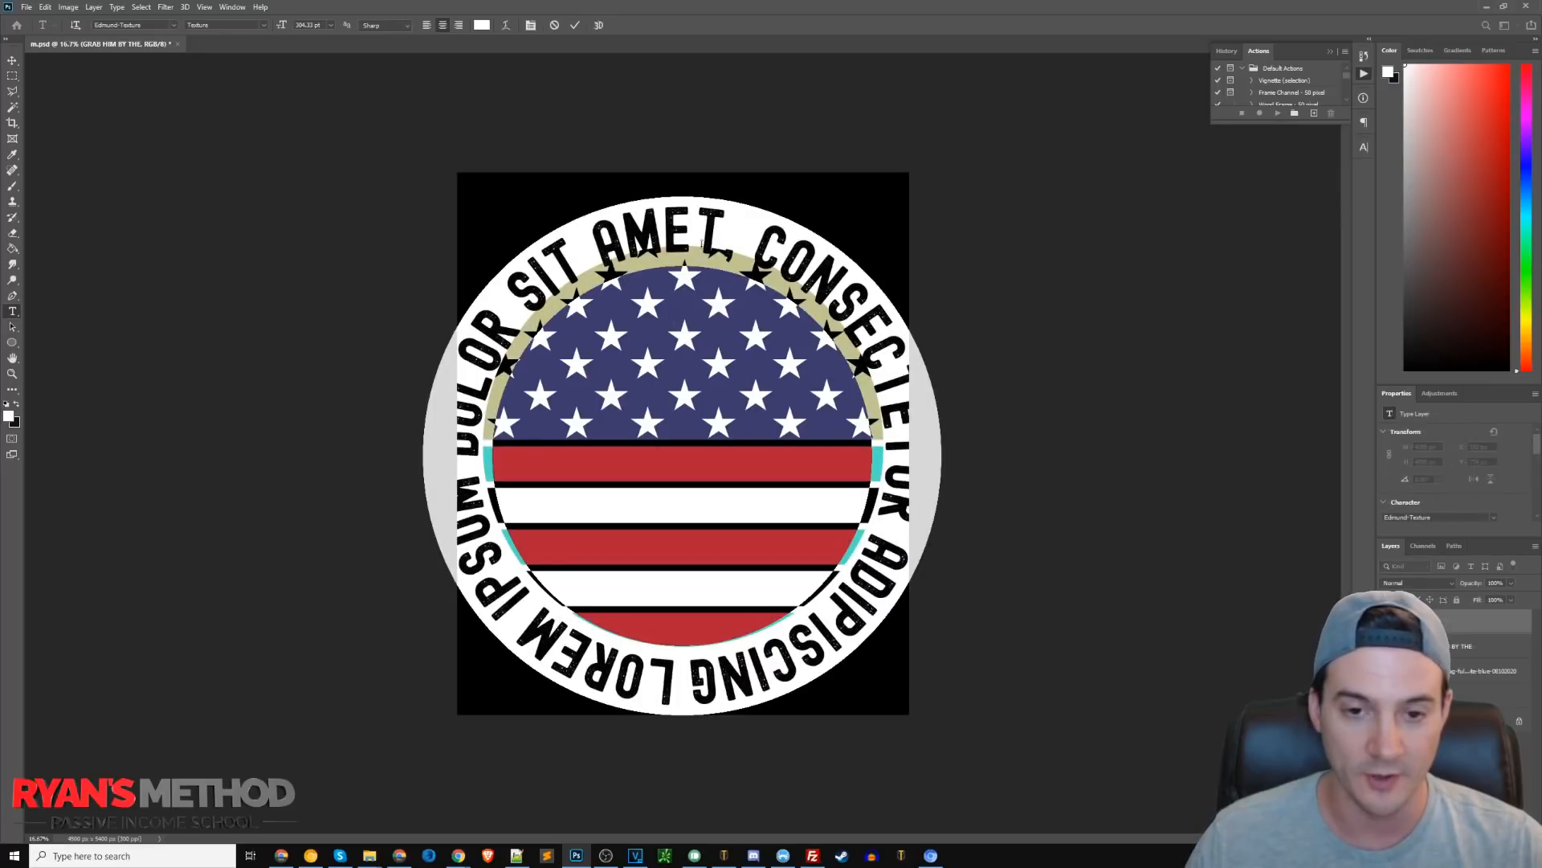
{"action": "type", "text": "NOVEMBER 4TH"}
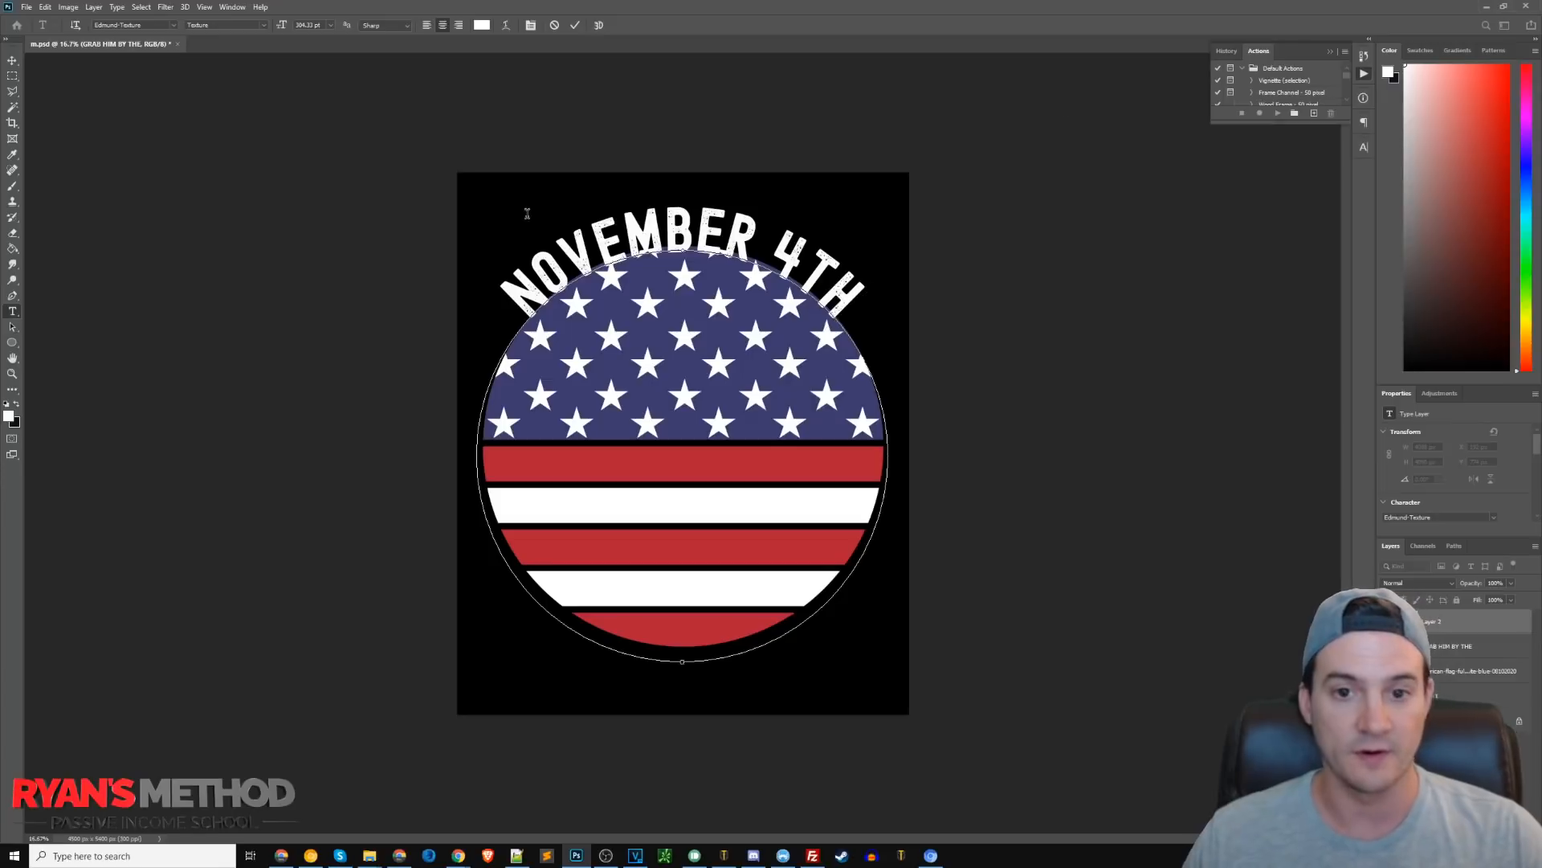
Select all the NOVEMBER 4TH text and set its tracking to -25 in the Character panel.
{"action": "key", "text": "ctrl+a"}
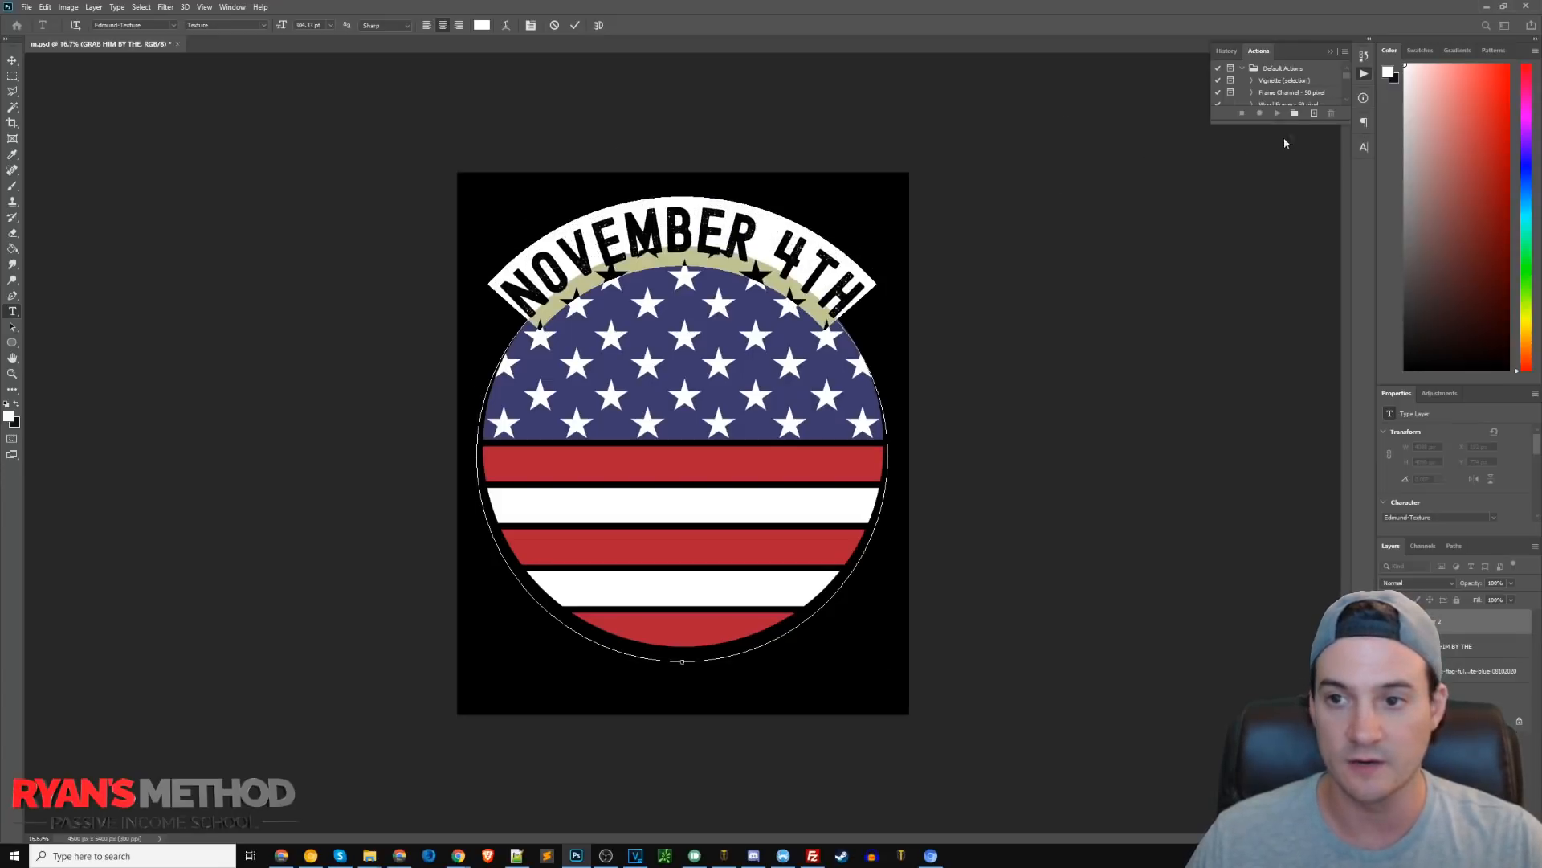
{"action": "left_click", "coordinate": [1365, 149]}
{"action": "type", "text": "-25"}
{"action": "key", "text": "Return"}
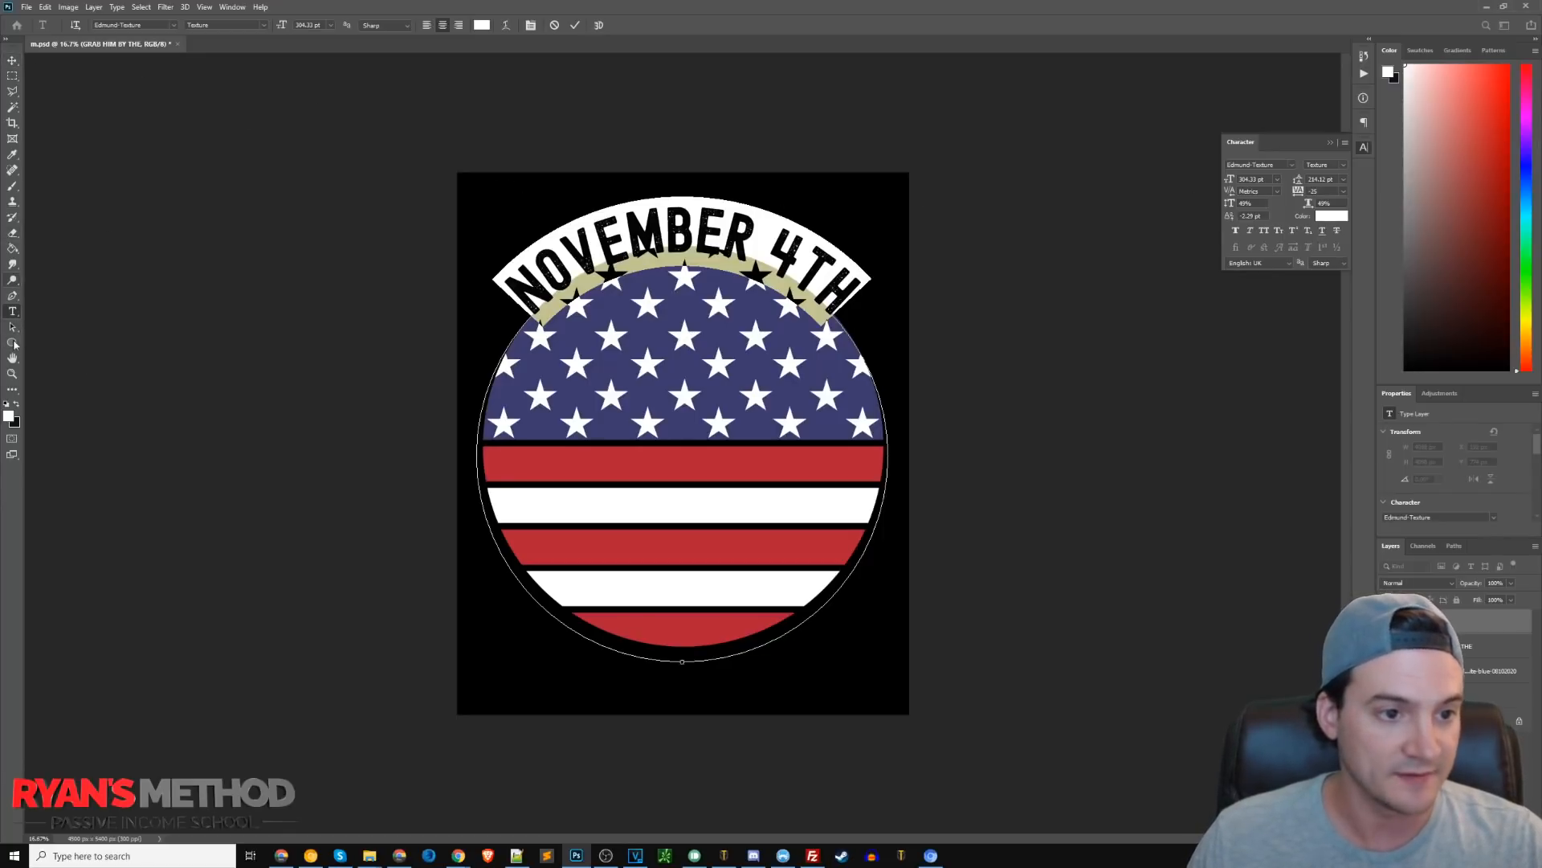
Flip the NOVEMBER 4TH text with the Path Selection tool so it runs along the bottom of the circle.
{"action": "left_click_drag", "start_coordinate": [12, 327], "coordinate": [40, 327]}
{"action": "left_click_drag", "start_coordinate": [681, 661], "coordinate": [676, 661]}
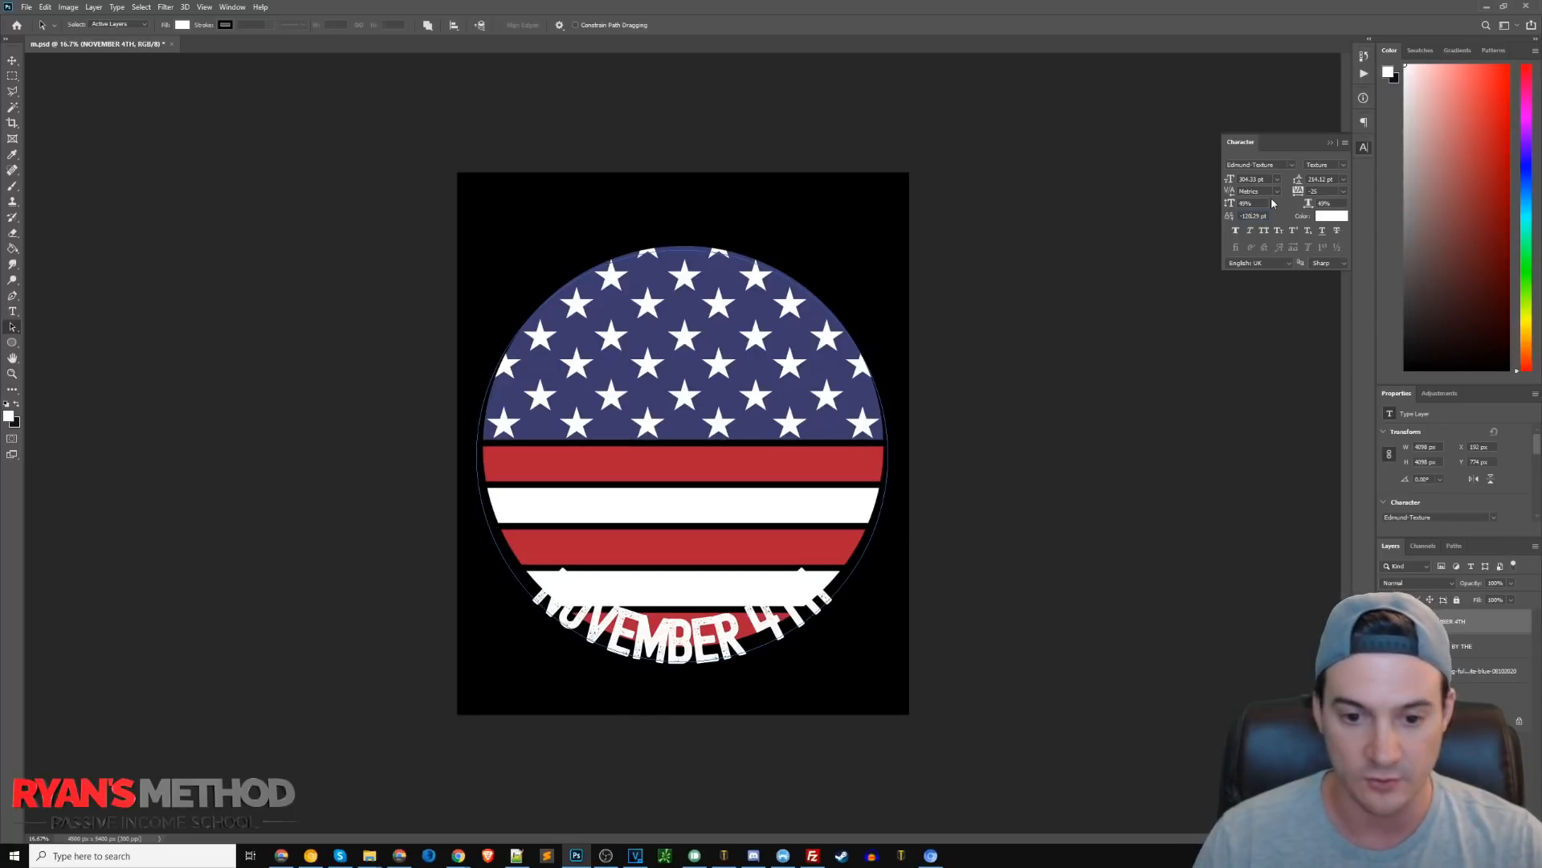
{"action": "key", "text": "Return"}
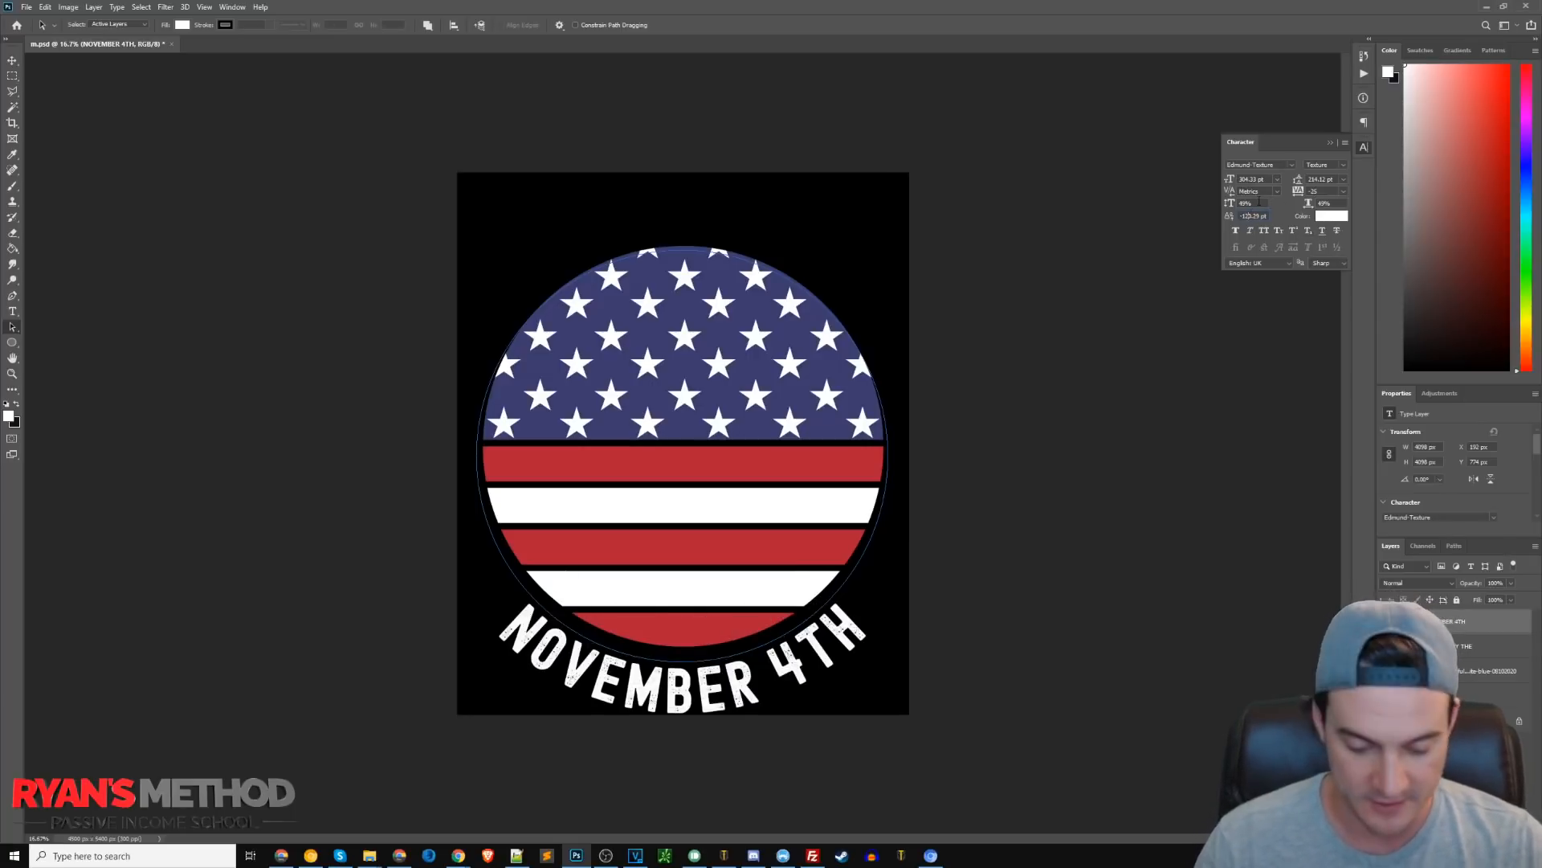
Commit the bottom text, turn the GRAB HIM BY THE layer visible again, and close the Character panel.
{"action": "key", "text": "Return"}
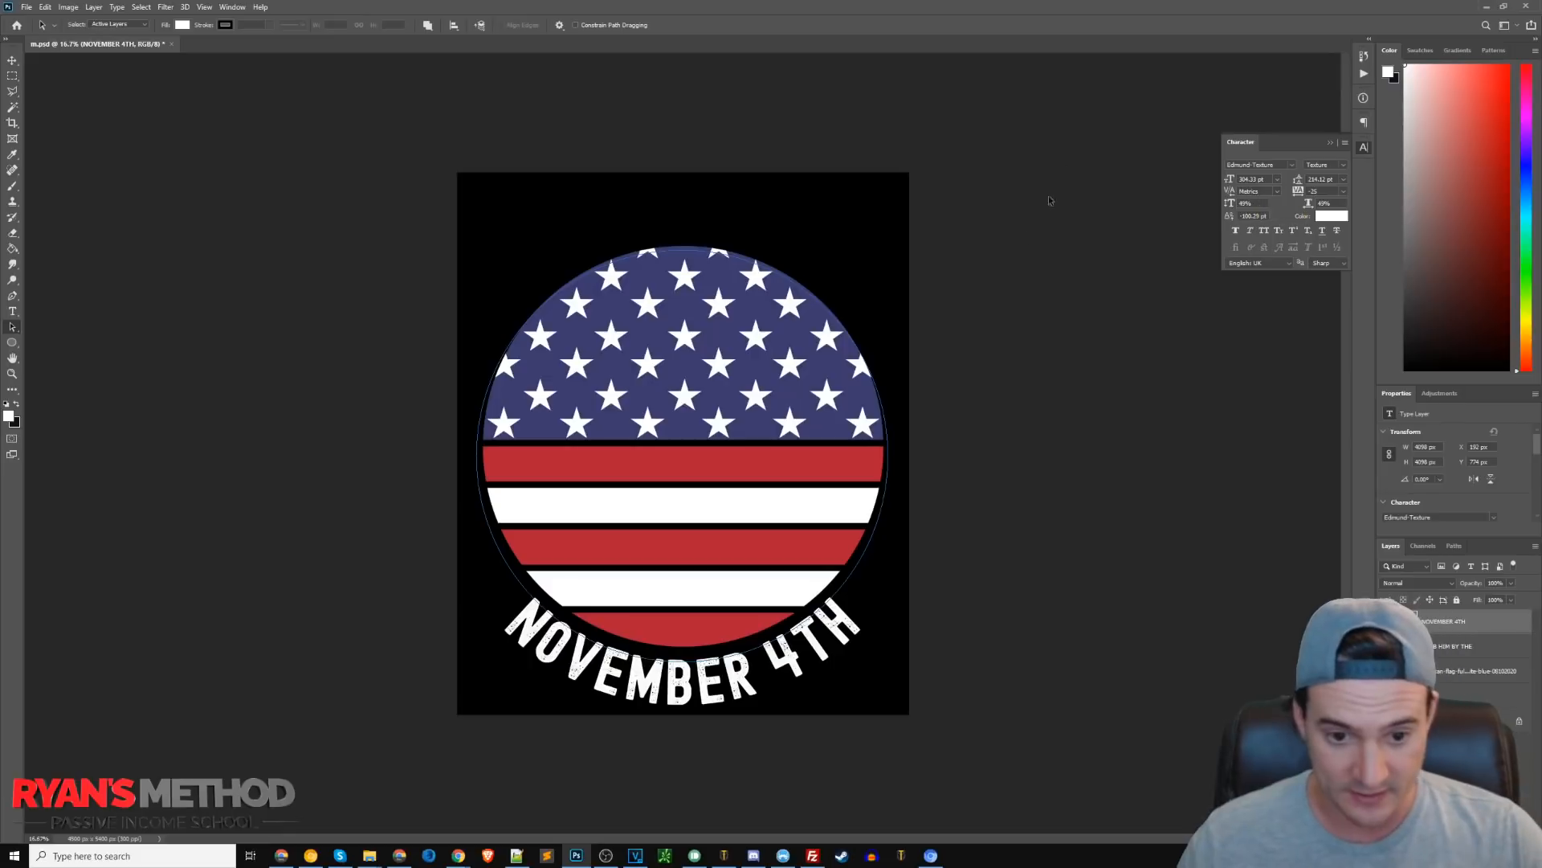
{"action": "left_click", "coordinate": [1385, 646]}
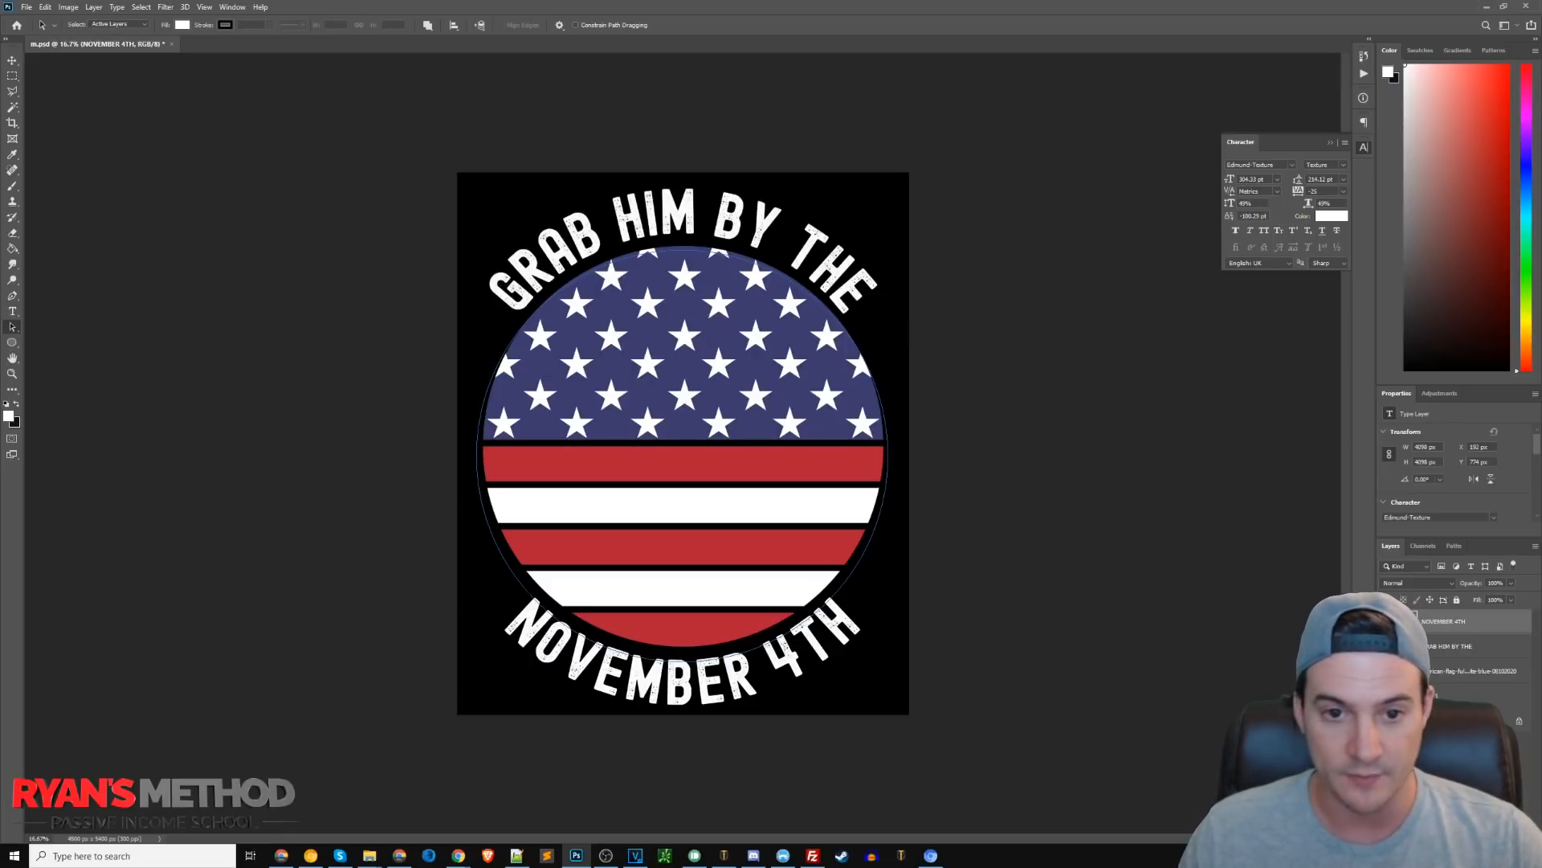
{"action": "left_click", "coordinate": [1460, 646]}
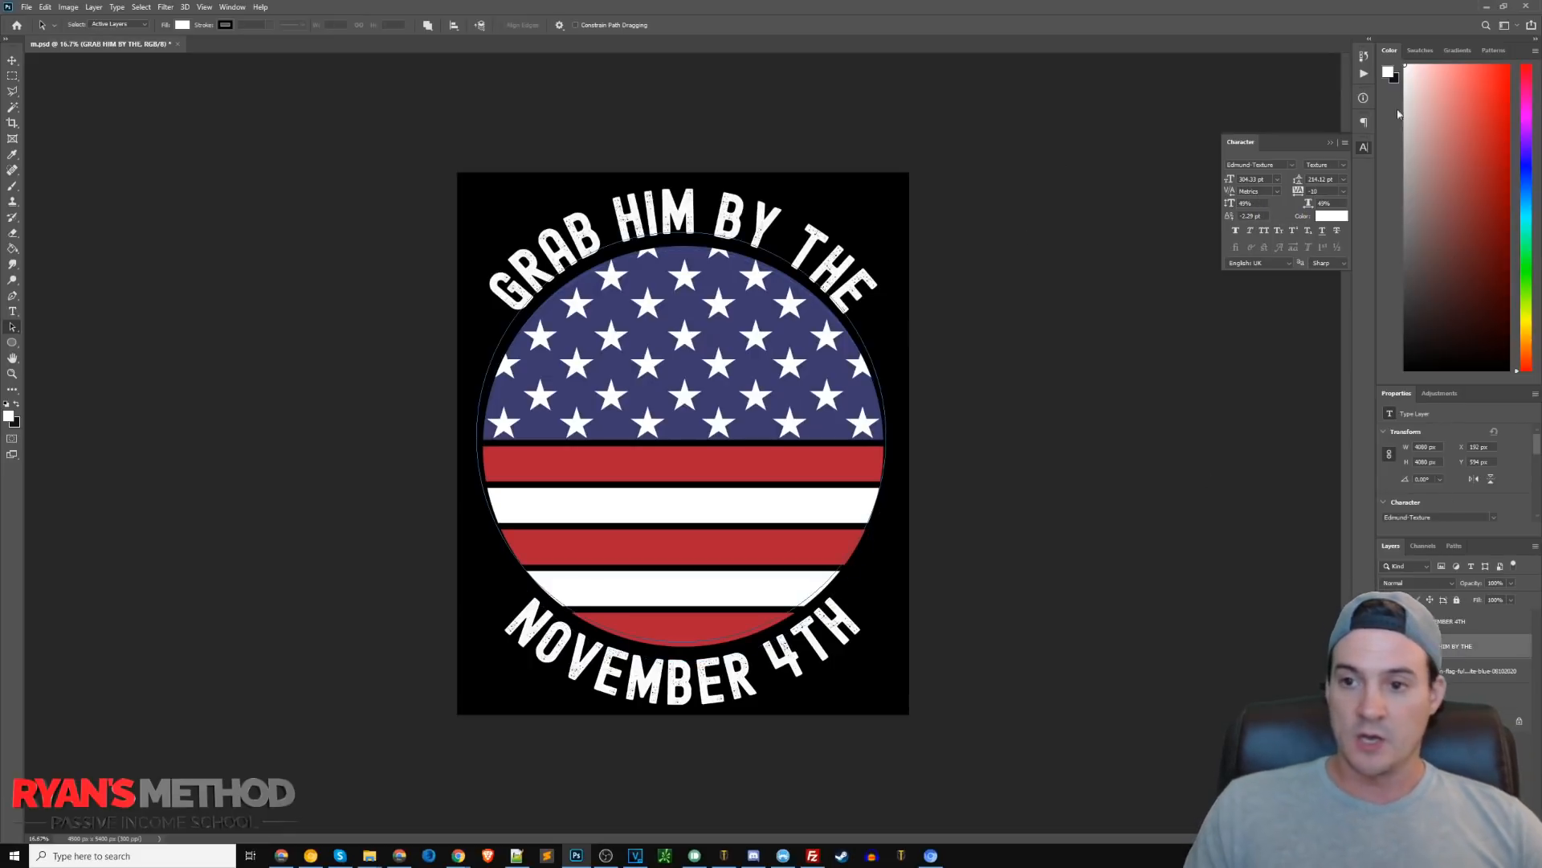
{"action": "left_click", "coordinate": [1331, 142]}
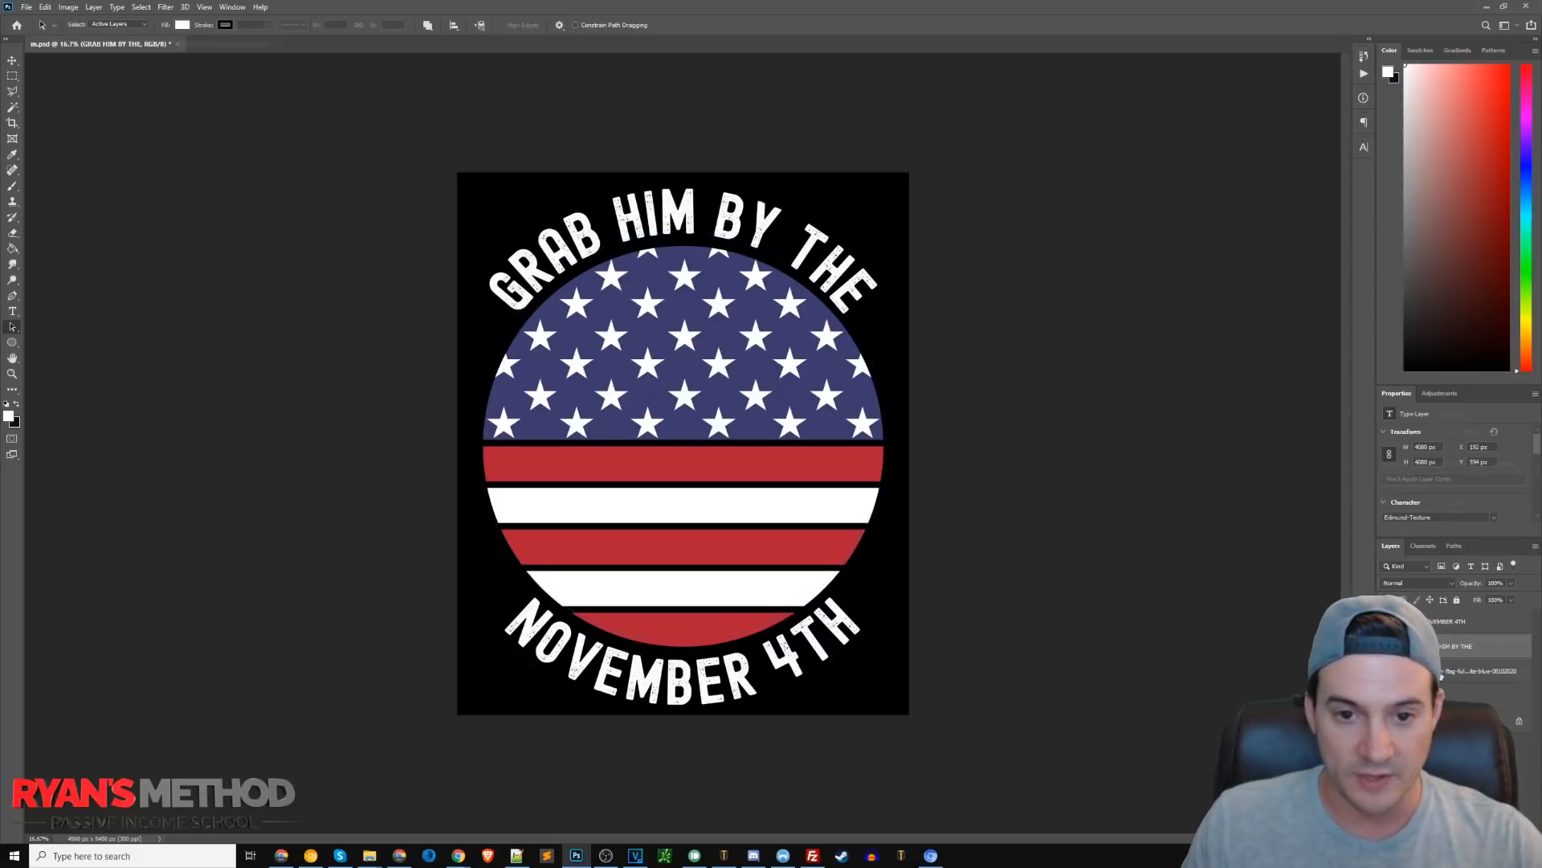
Above the flag layer, create a paragraph text box across the flag's middle reading BALLOT and enlarge its font size.
{"action": "left_click", "coordinate": [1482, 670]}
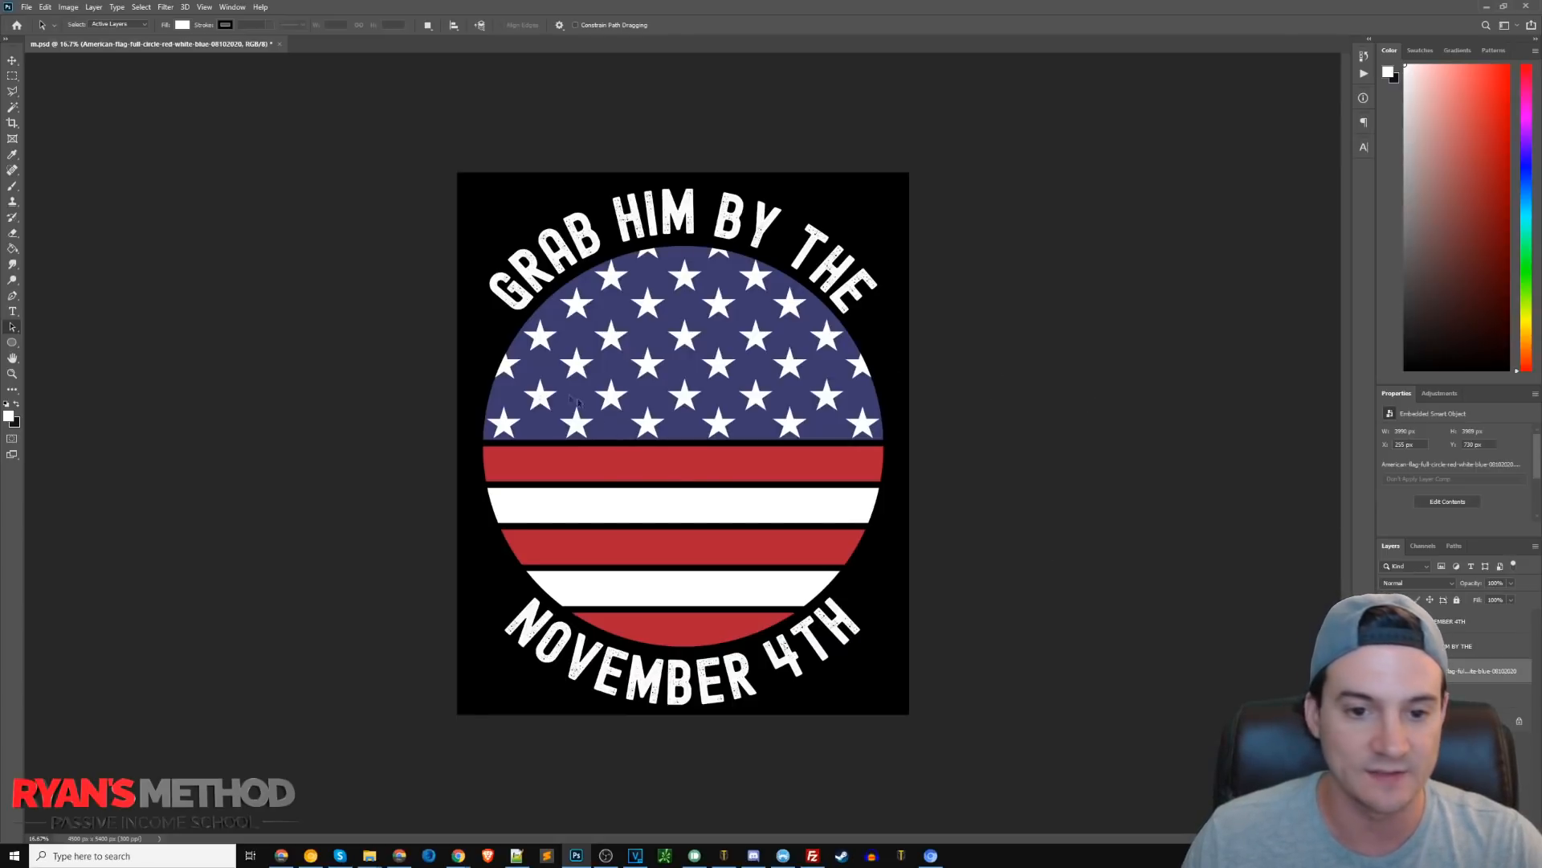
{"action": "key", "text": "t"}
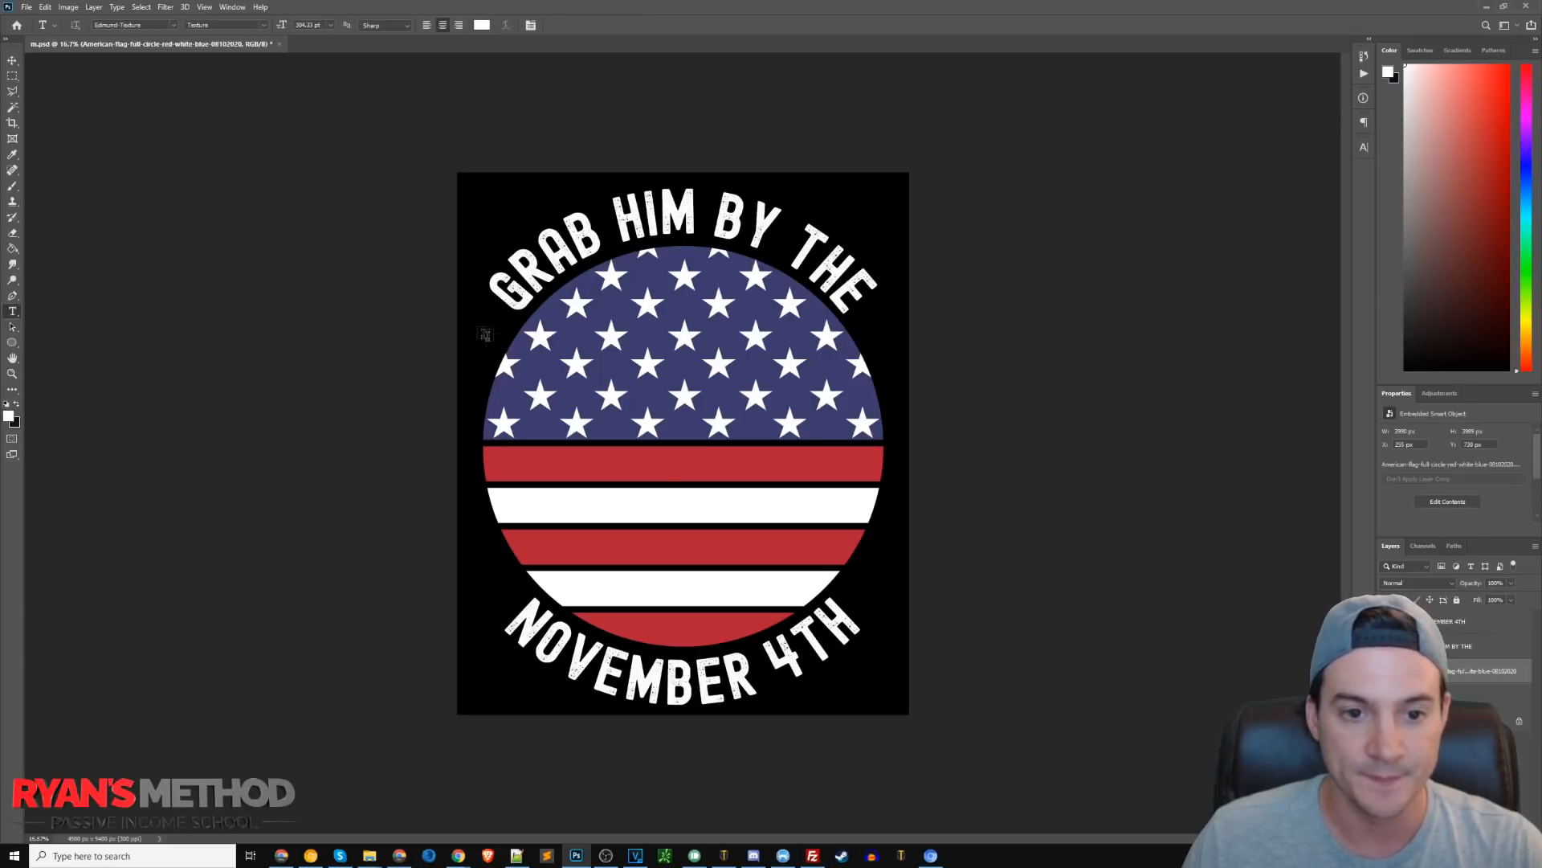
{"action": "left_click_drag", "start_coordinate": [458, 326], "coordinate": [910, 607]}
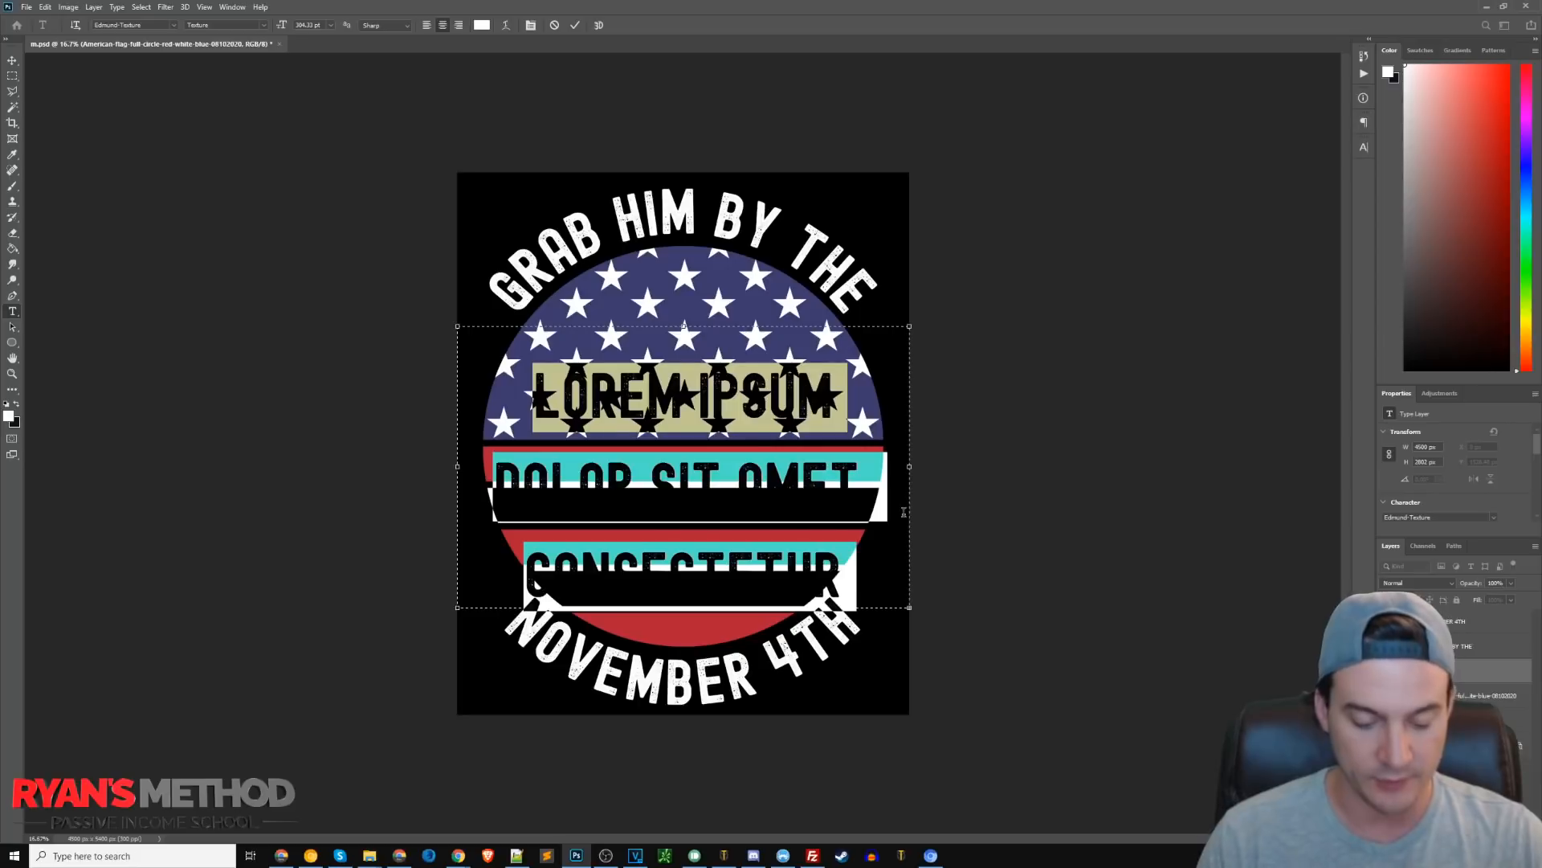
{"action": "type", "text": "BALLOT"}
{"action": "key", "text": "ctrl+a"}
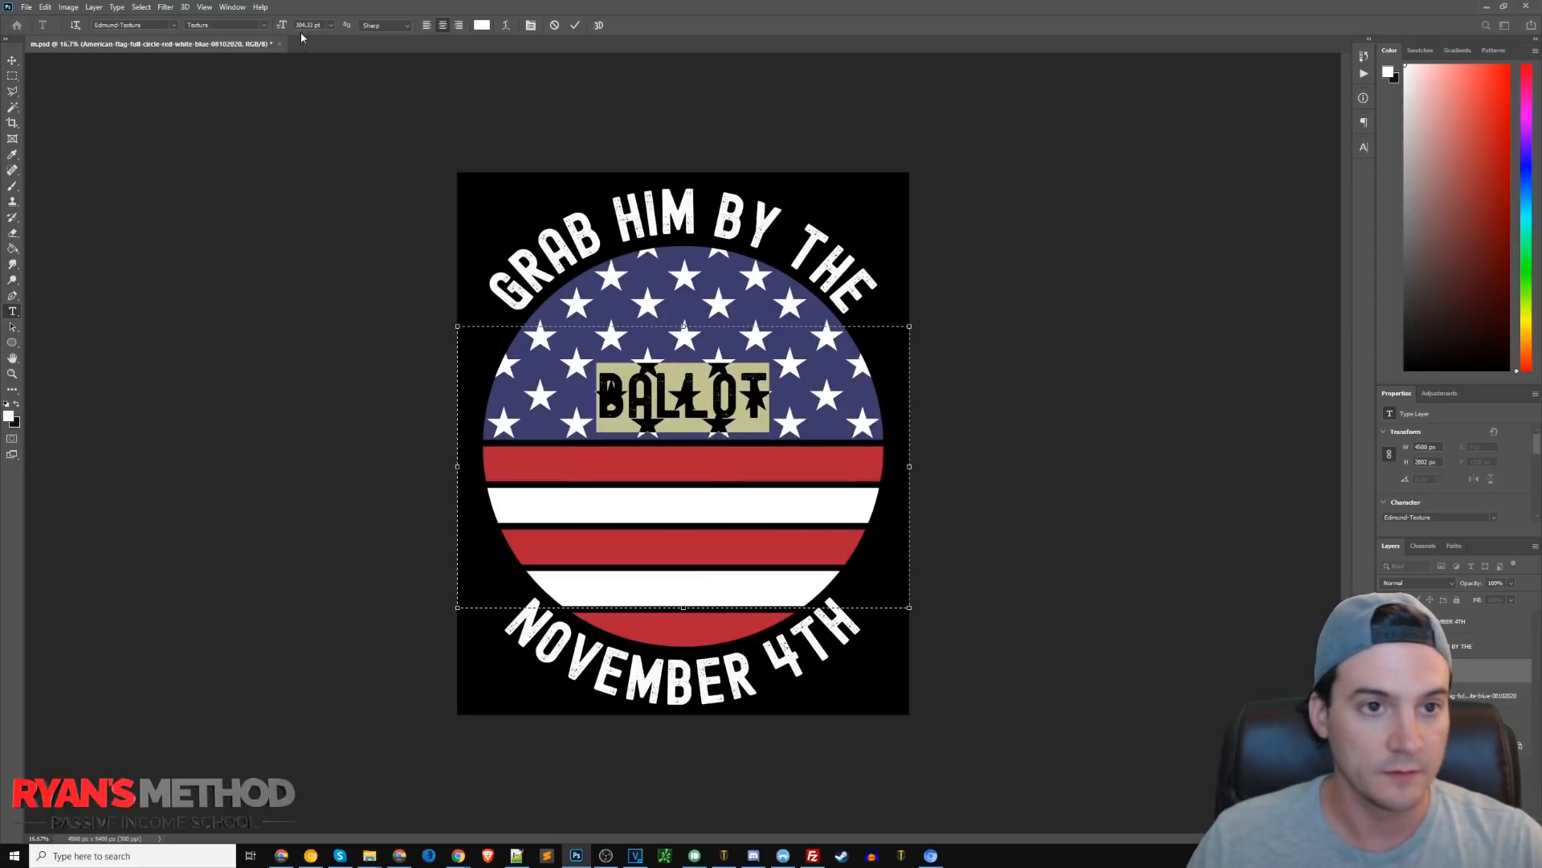
{"action": "type", "text": "6"}
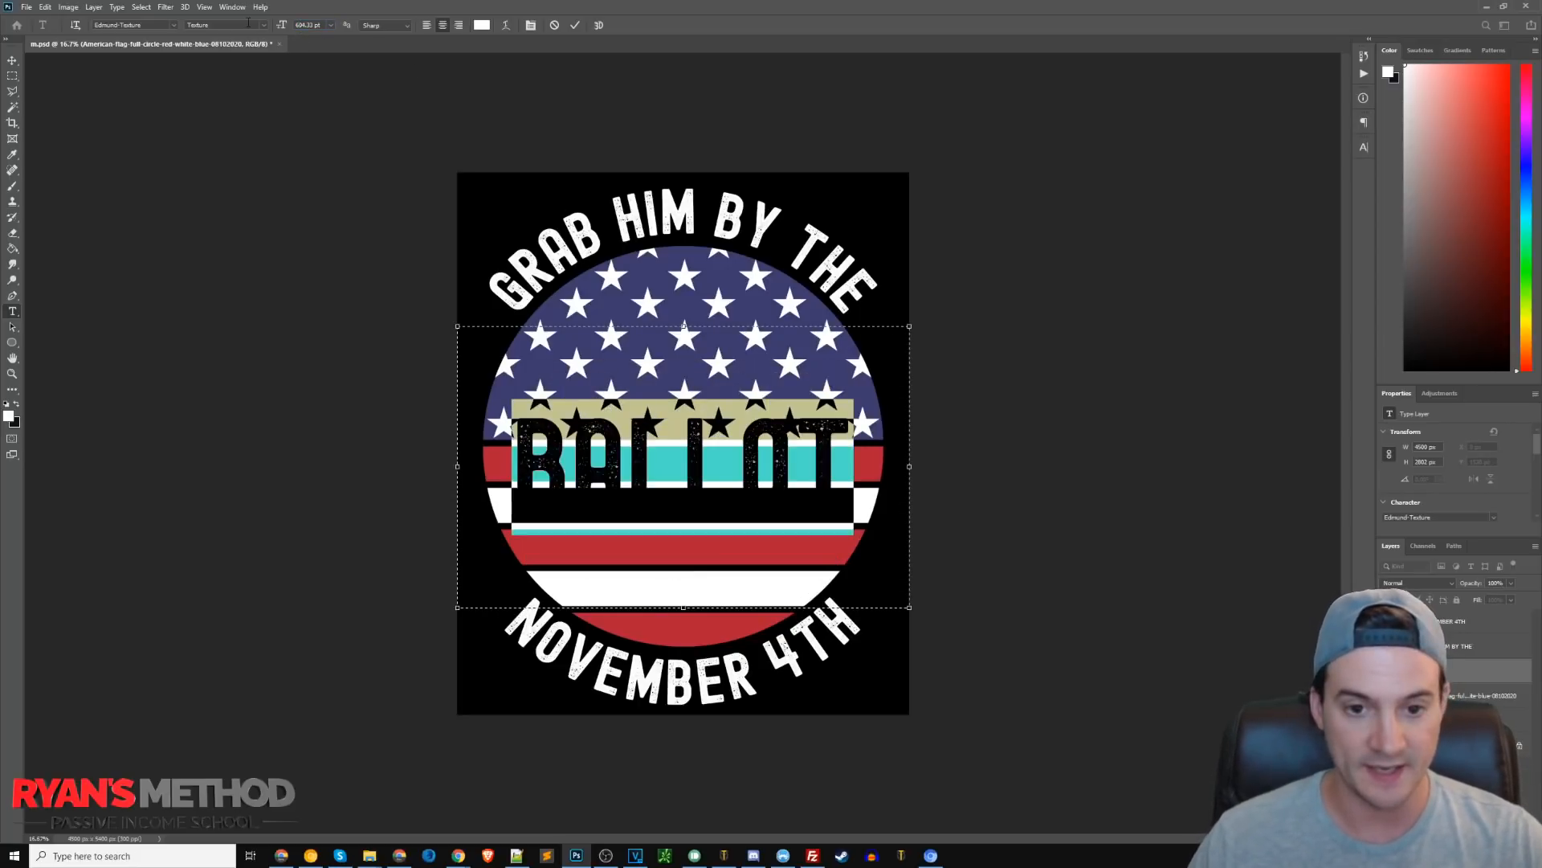
{"action": "left_click", "coordinate": [12, 75]}
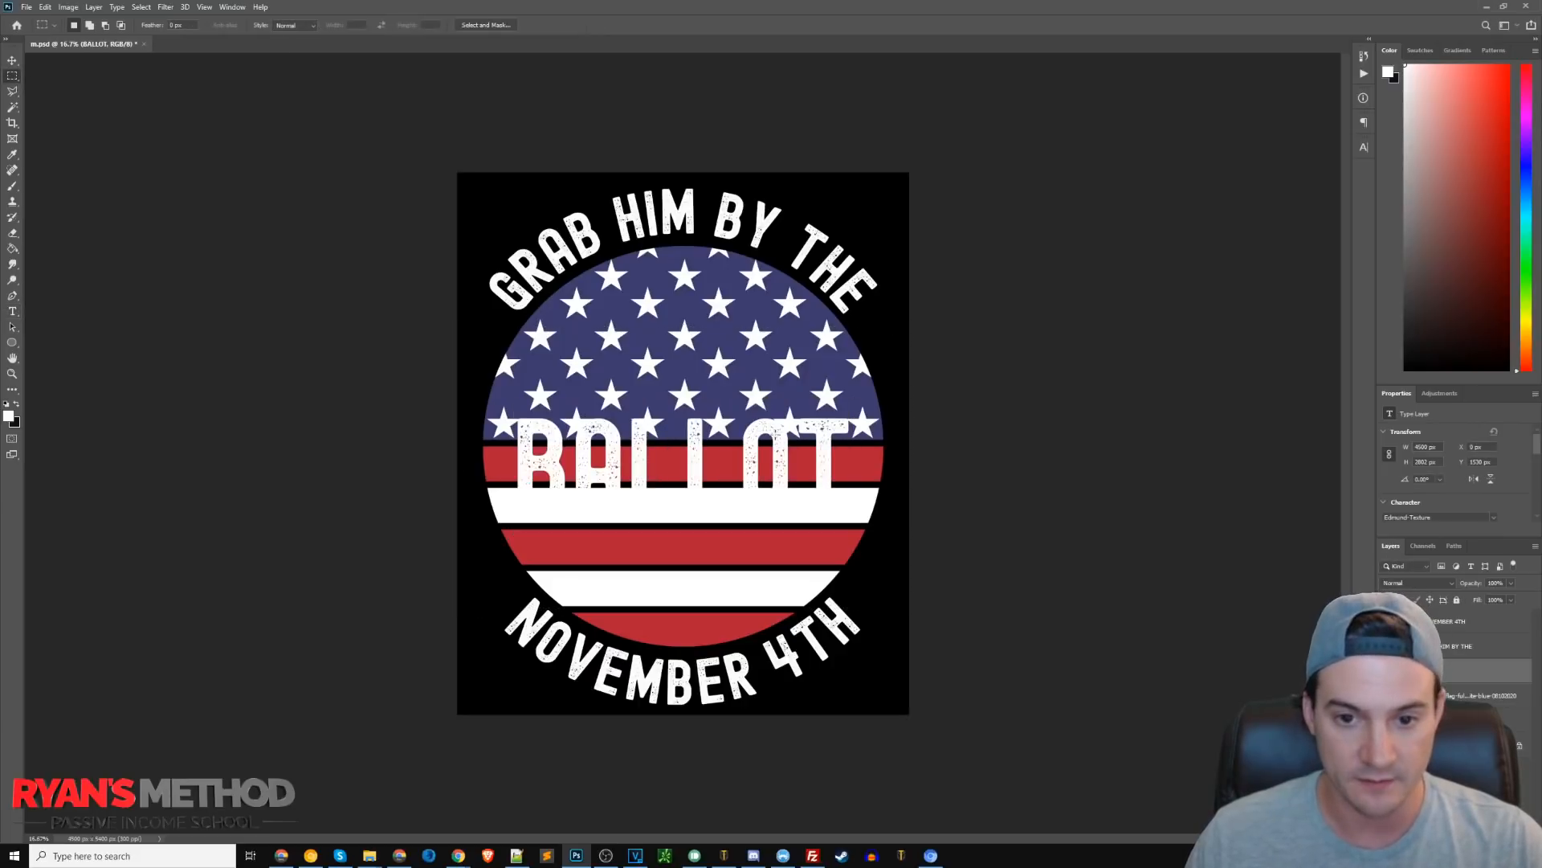
Move the BALLOT text up slightly with the Move tool.
{"action": "key", "text": "v"}
{"action": "left_click_drag", "start_coordinate": [771, 438], "coordinate": [767, 401]}
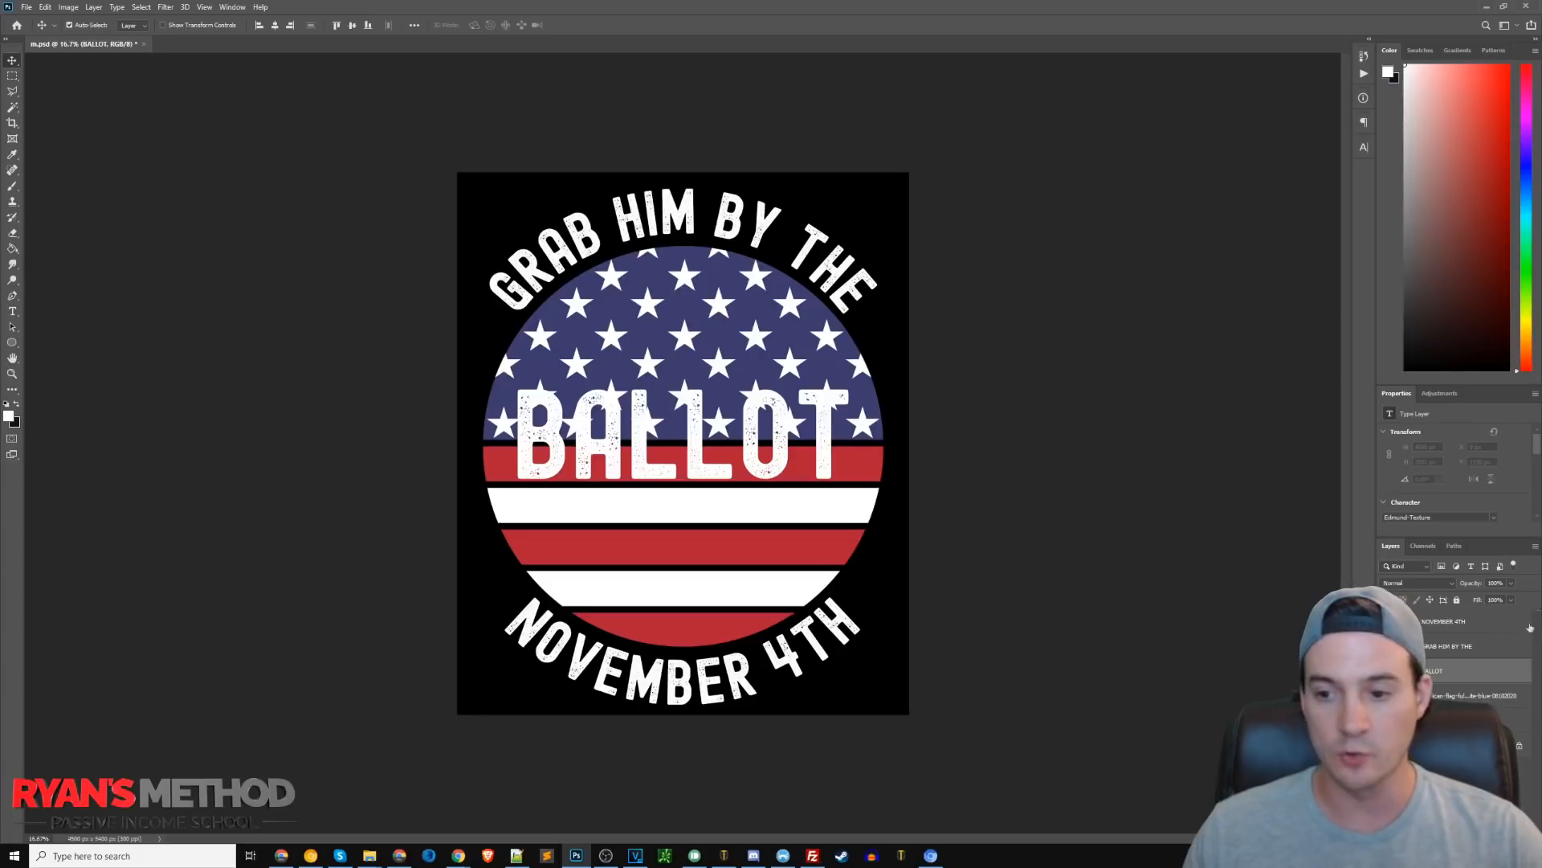
Add a stroke layer style to BALLOT, sampling its colour from the flag's blue star field.
{"action": "right_click", "coordinate": [1446, 689]}
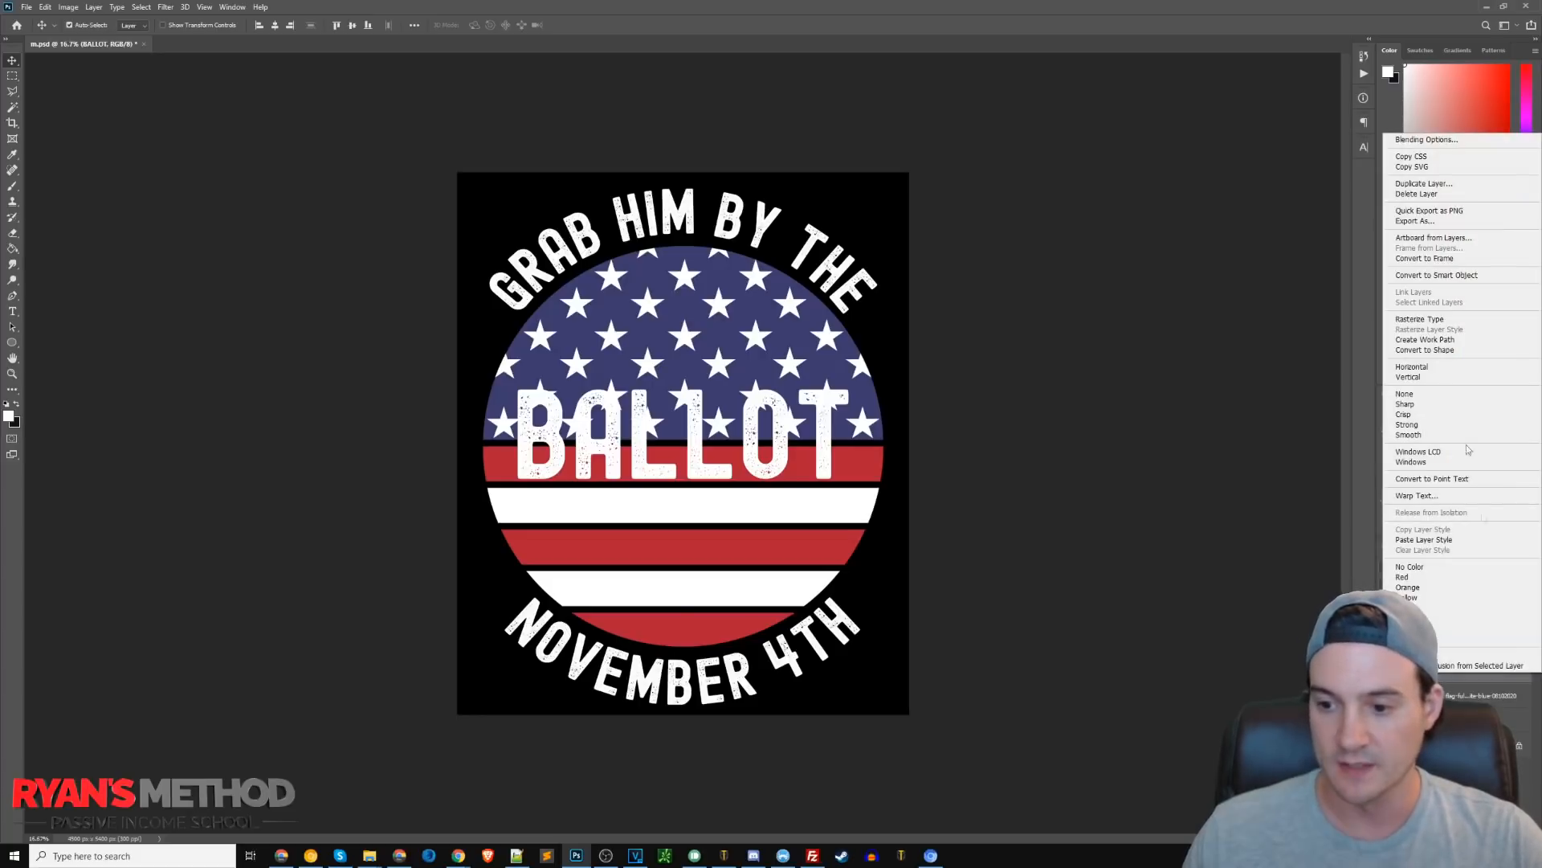
{"action": "left_click", "coordinate": [1438, 140]}
{"action": "left_click", "coordinate": [683, 123]}
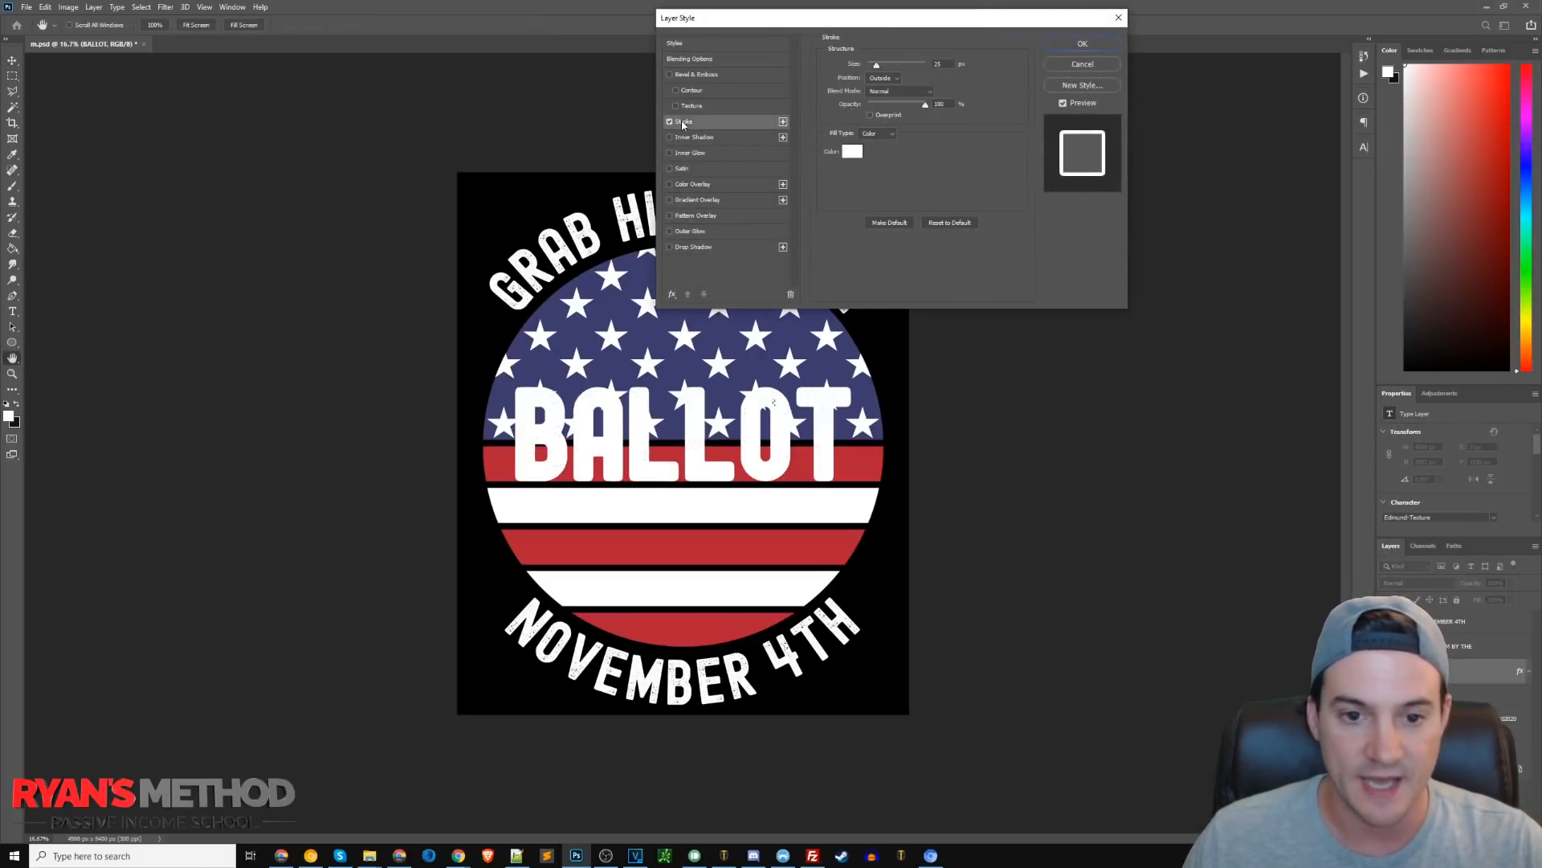
{"action": "left_click", "coordinate": [860, 155]}
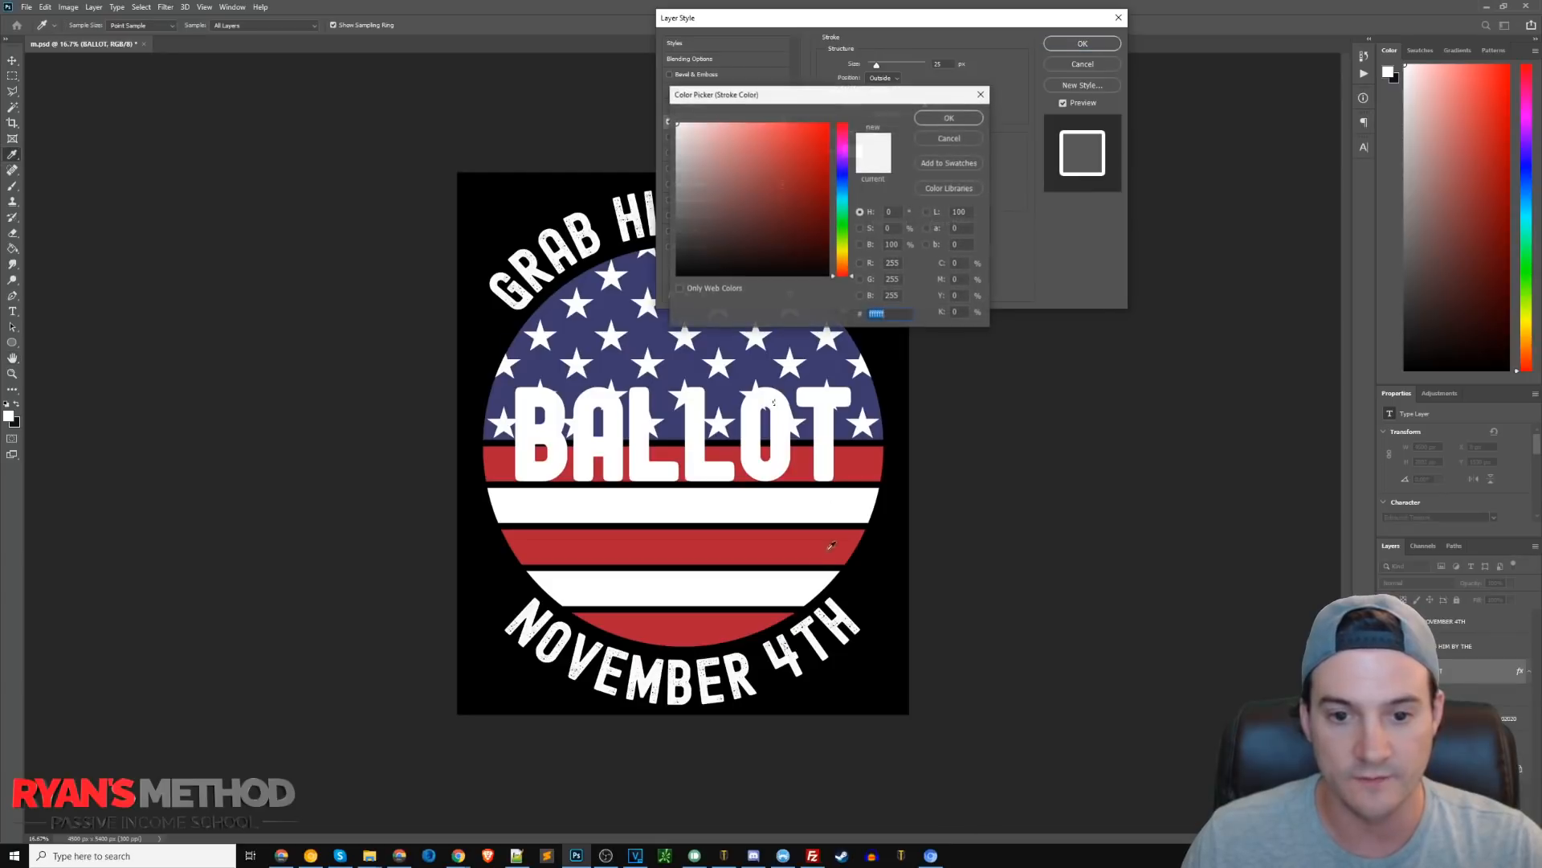
{"action": "left_click", "coordinate": [875, 454]}
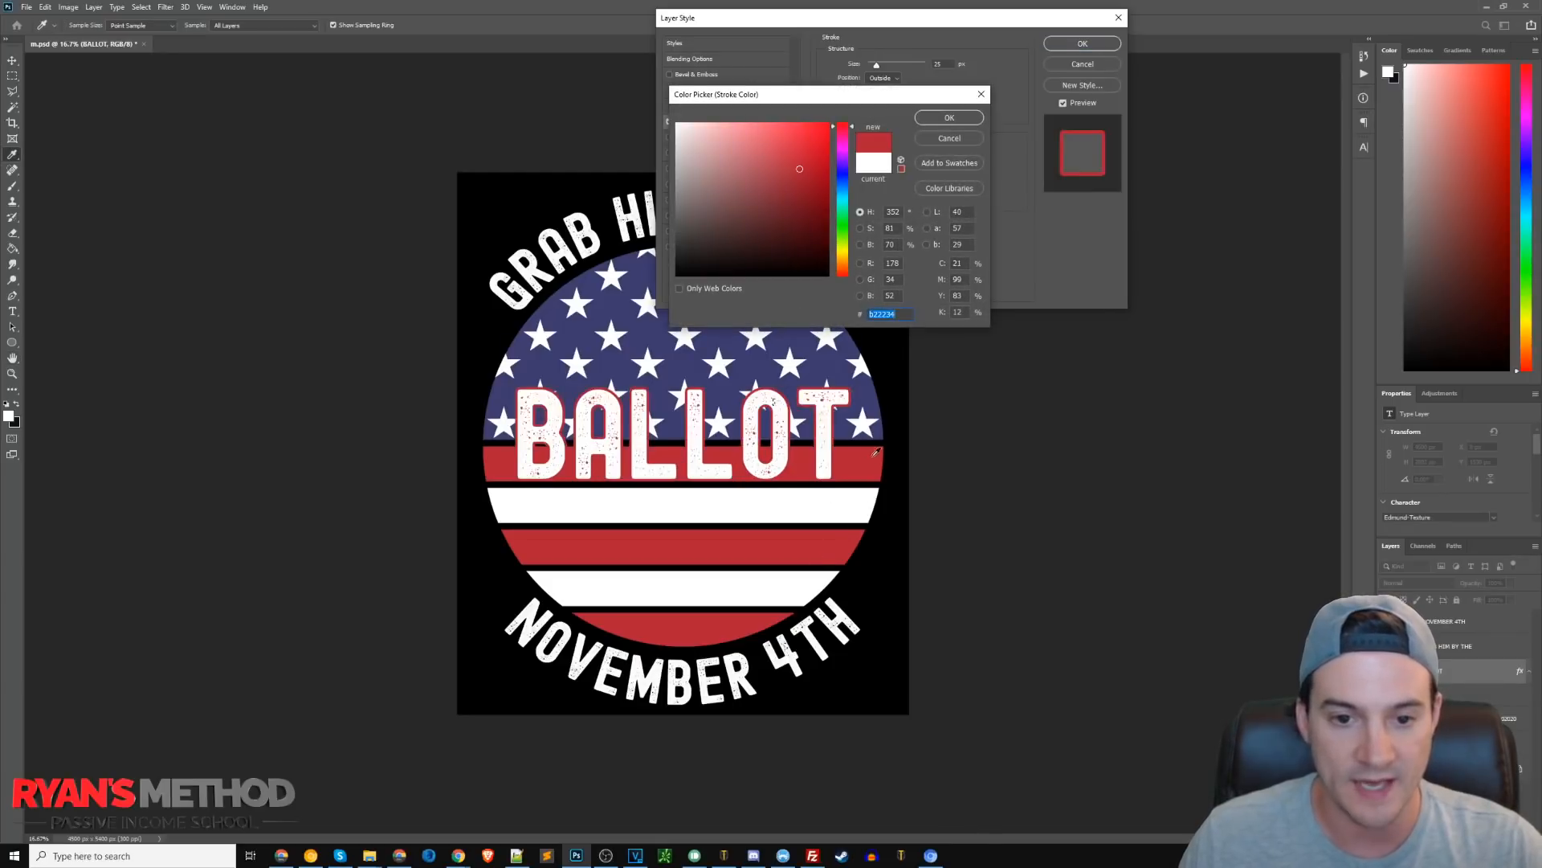
{"action": "left_click", "coordinate": [952, 118]}
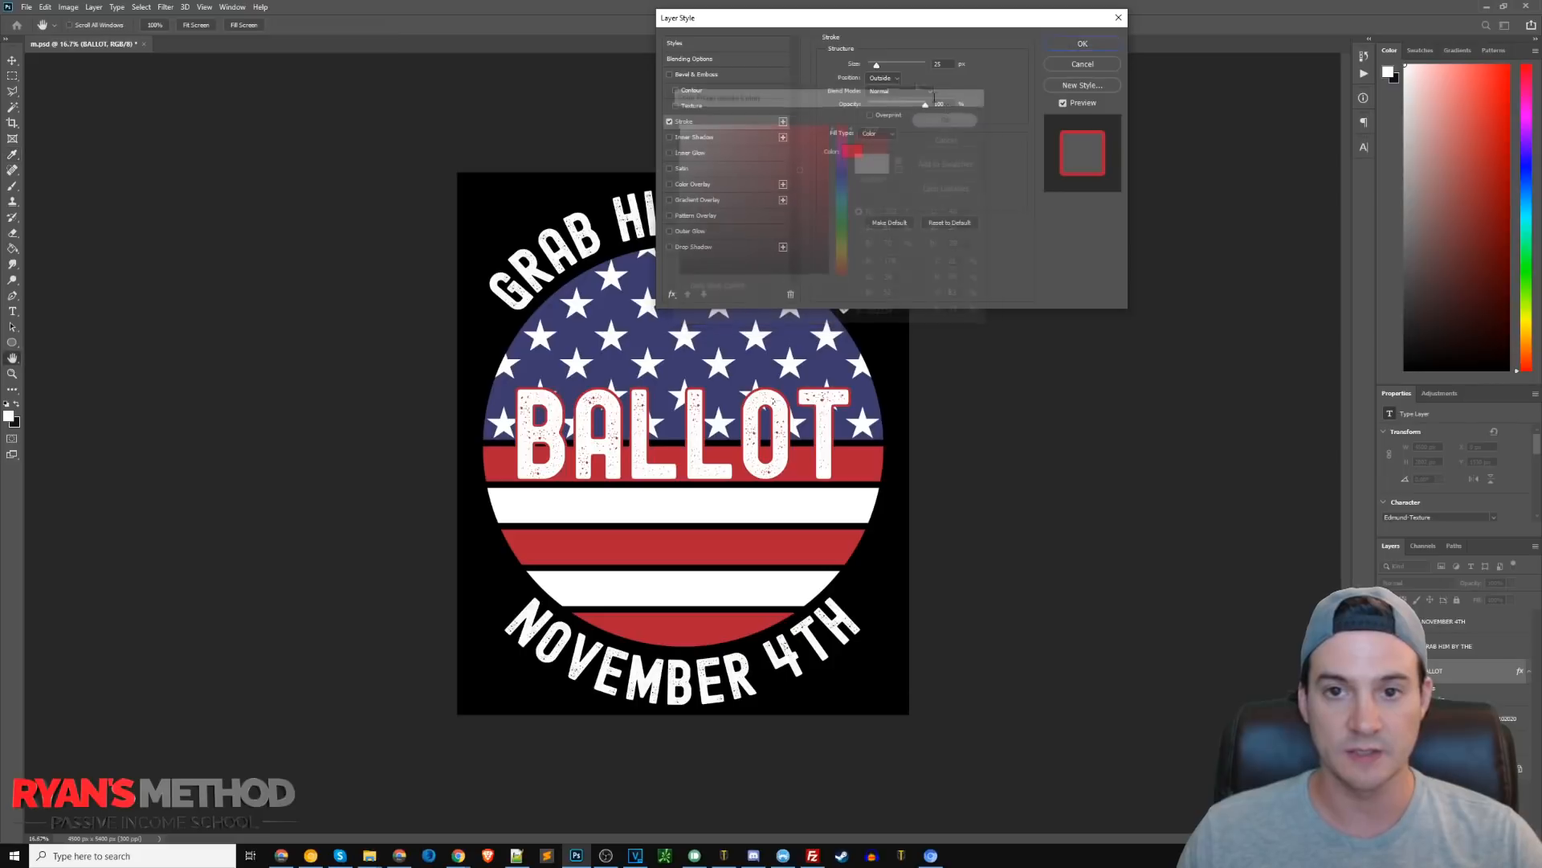
{"action": "left_click_drag", "start_coordinate": [949, 64], "coordinate": [765, 69]}
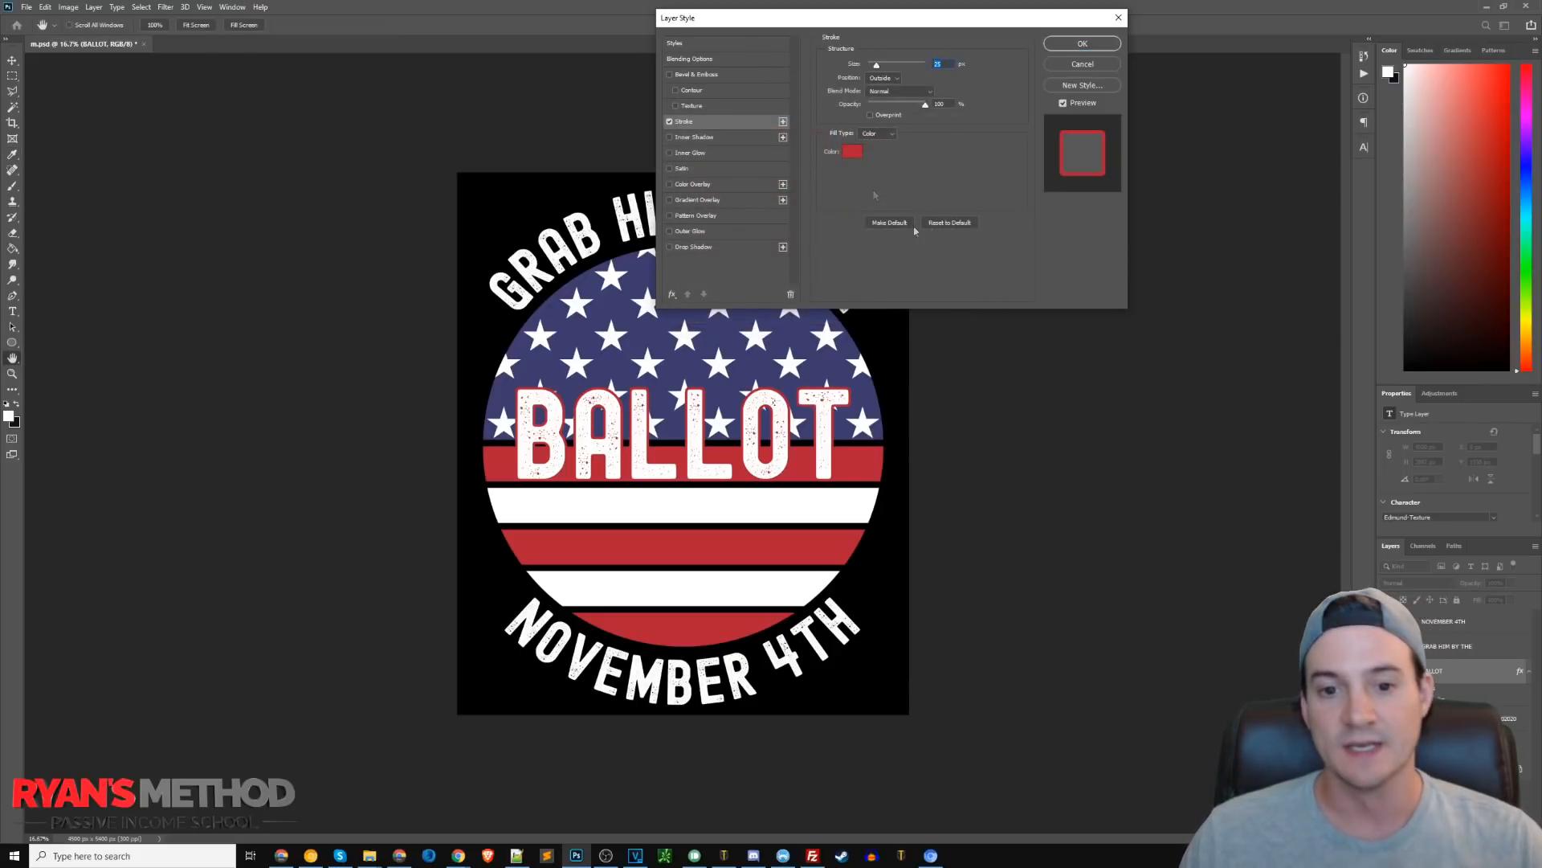
{"action": "left_click", "coordinate": [856, 152]}
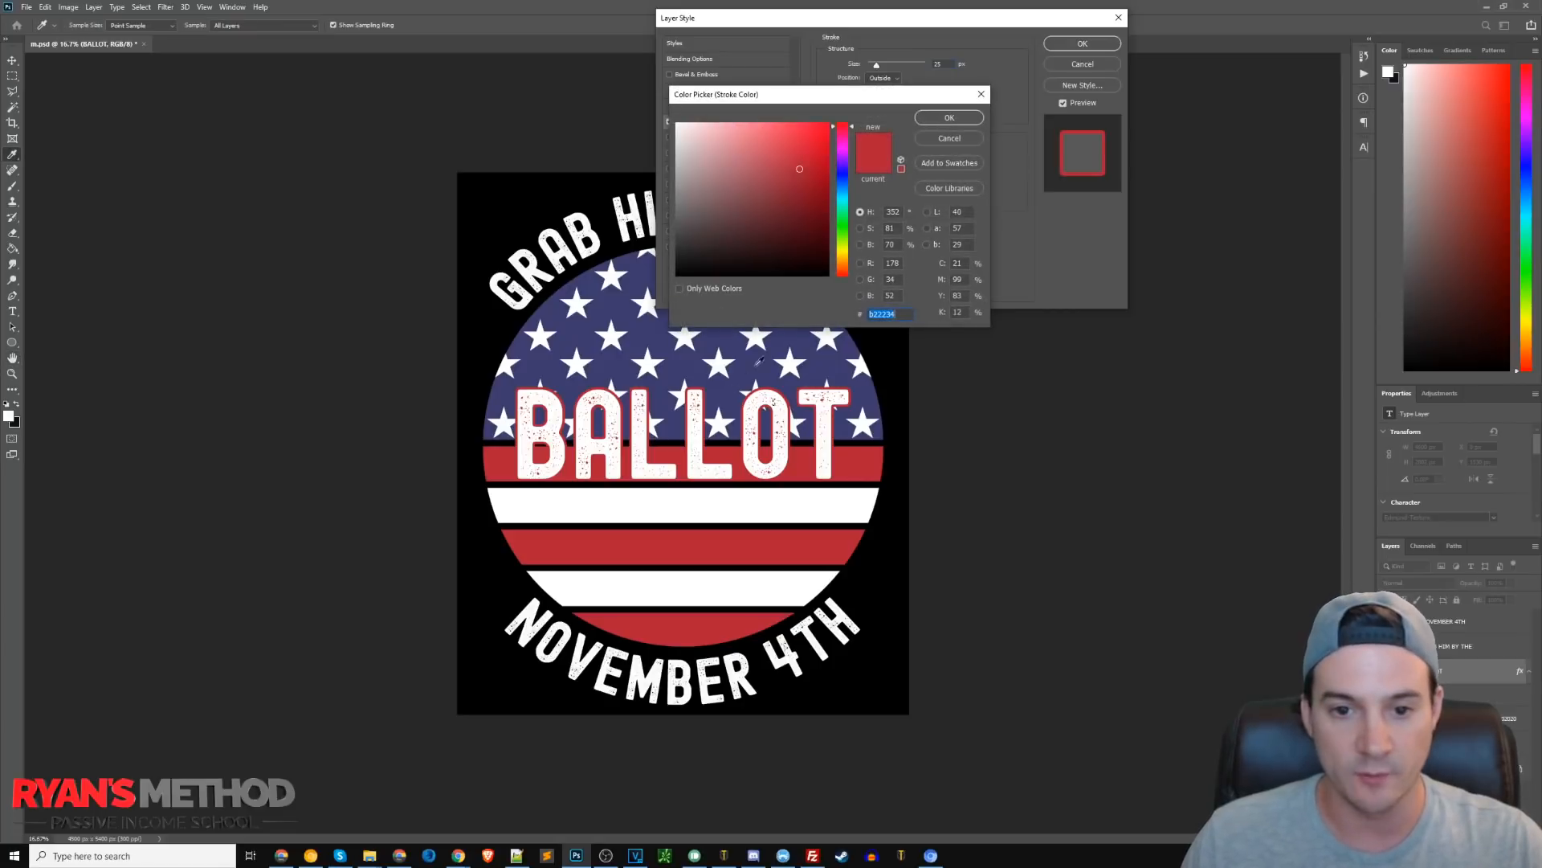
{"action": "left_click", "coordinate": [767, 361]}
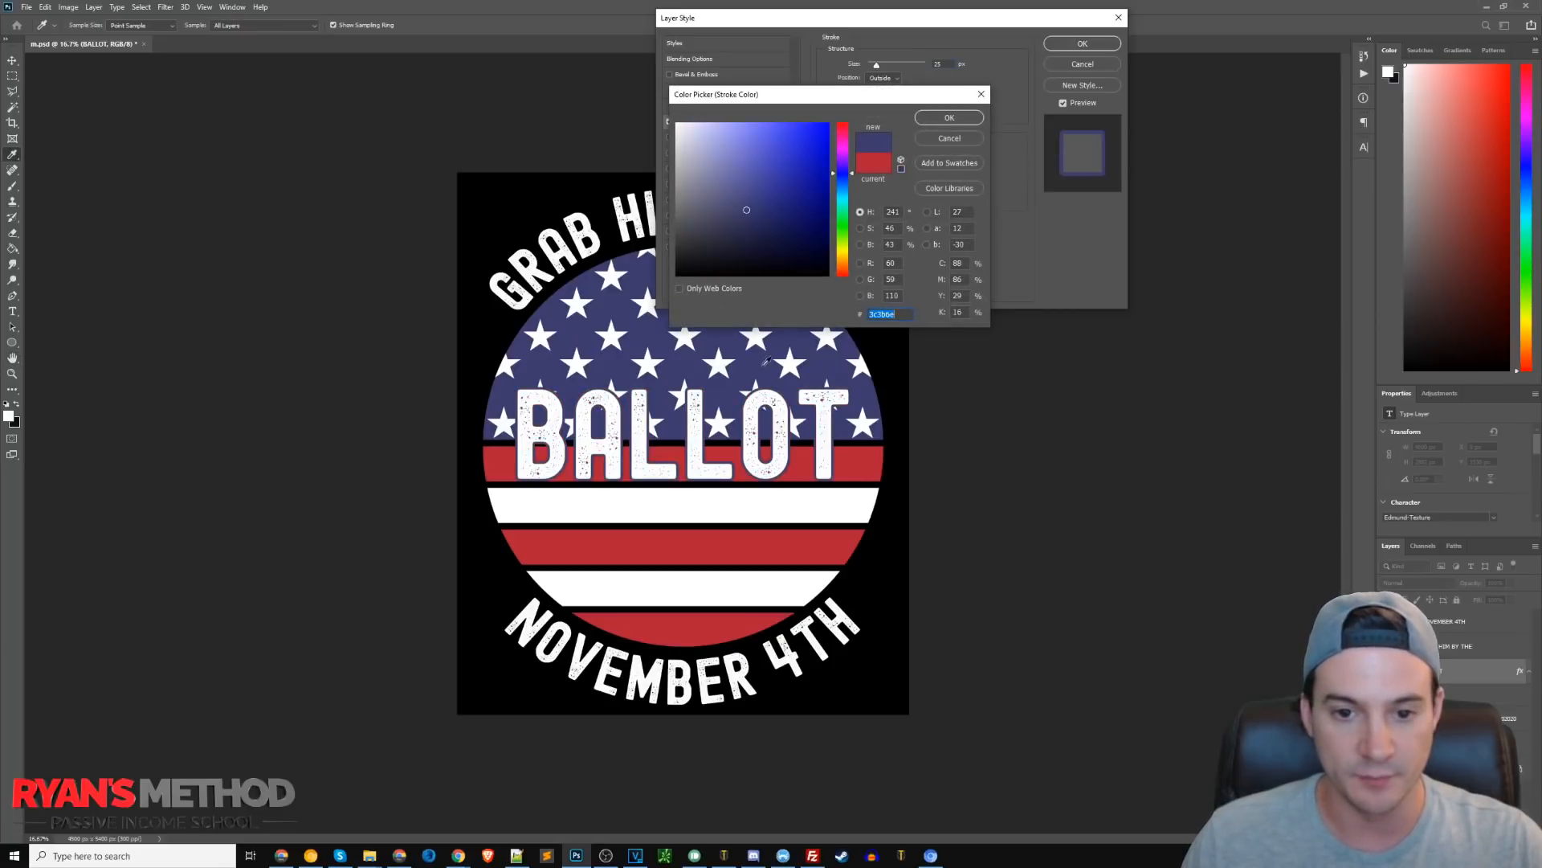
{"action": "left_click", "coordinate": [950, 118]}
{"action": "left_click_drag", "start_coordinate": [876, 65], "coordinate": [879, 70]}
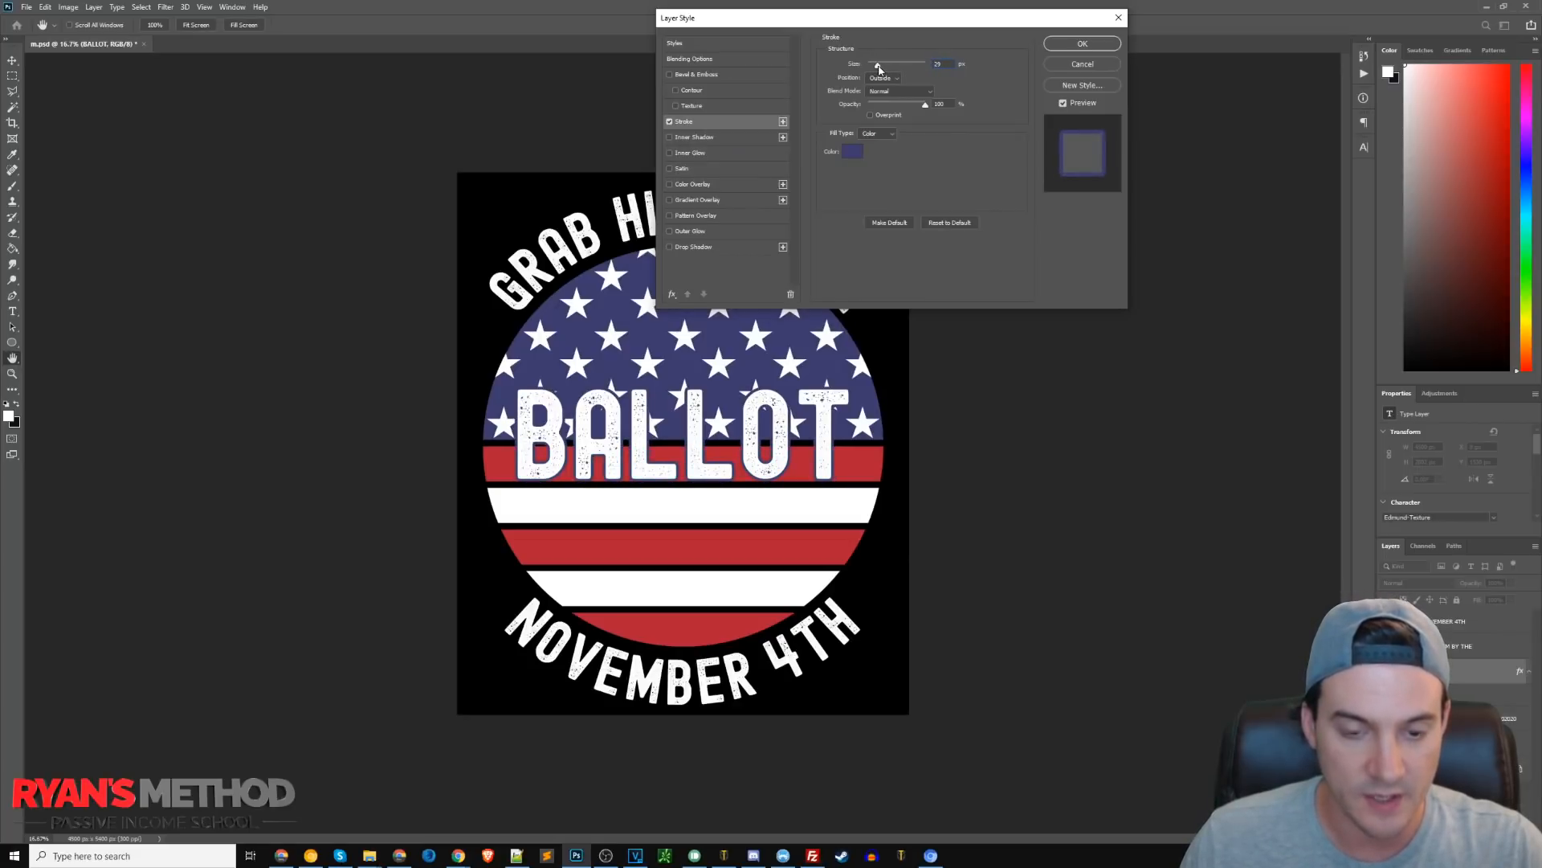
{"action": "left_click", "coordinate": [1087, 45]}
Select all the BALLOT text, set its font size to about 704 pt, and nudge the size down slightly.
{"action": "key", "text": "t"}
{"action": "left_click", "coordinate": [793, 491]}
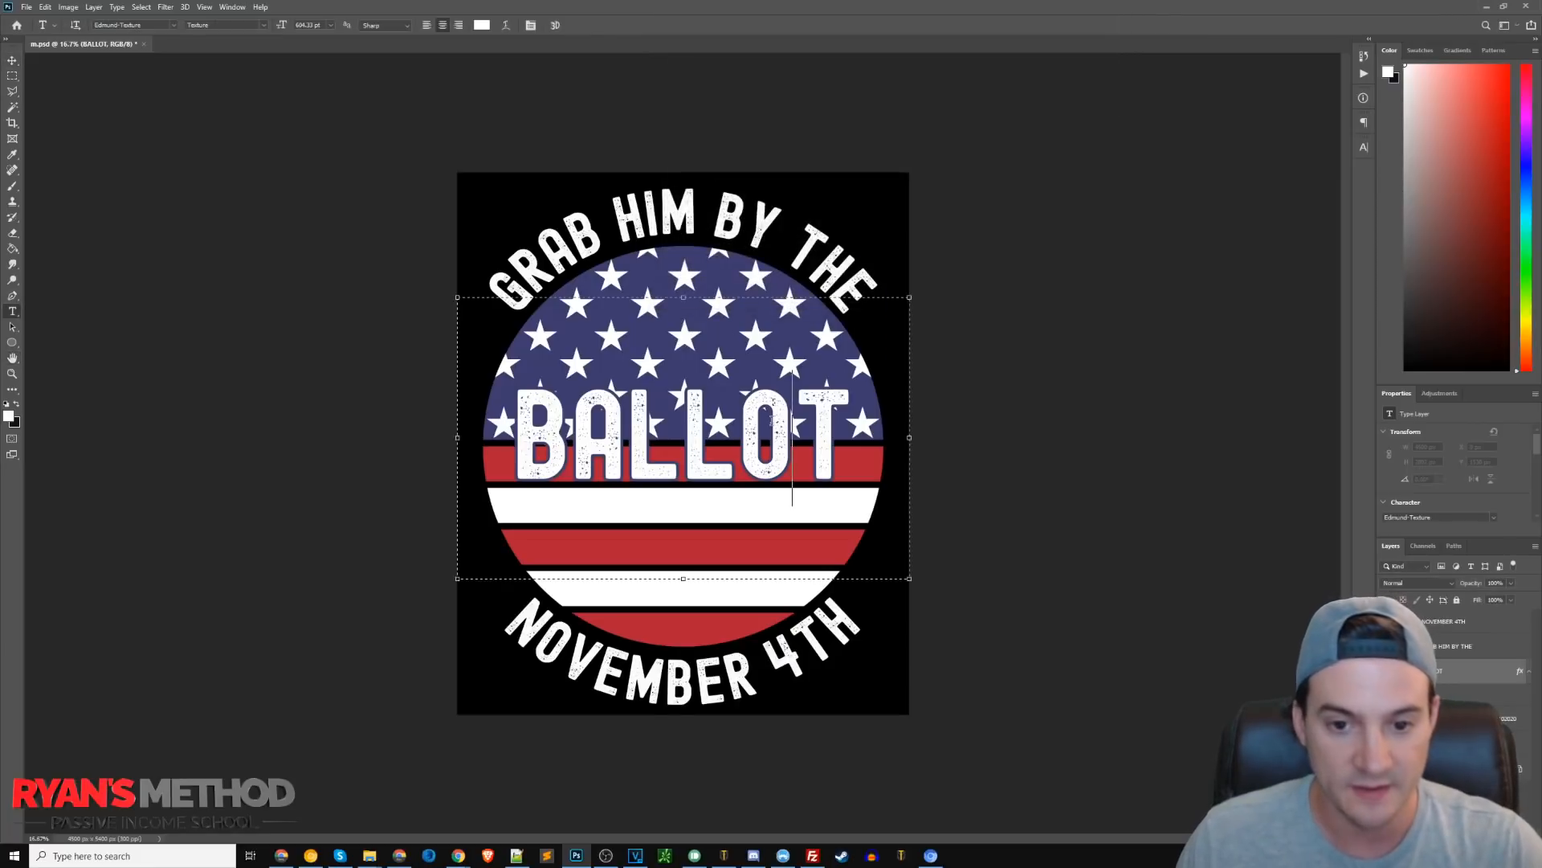
{"action": "key", "text": "ctrl+a"}
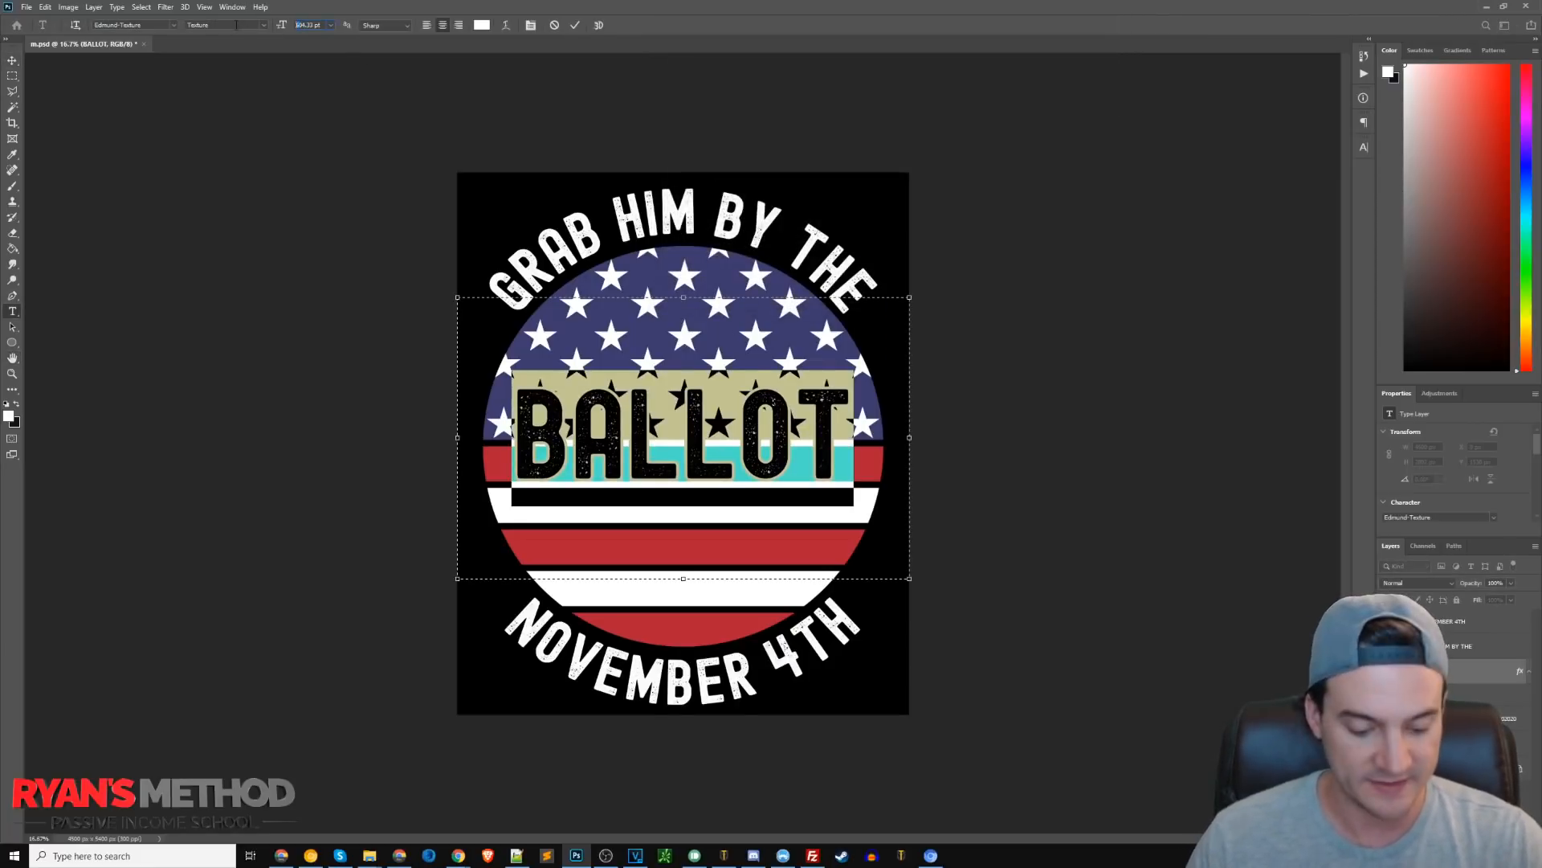
{"action": "type", "text": "7"}
{"action": "key", "text": "Return"}
{"action": "left_click", "coordinate": [1364, 146]}
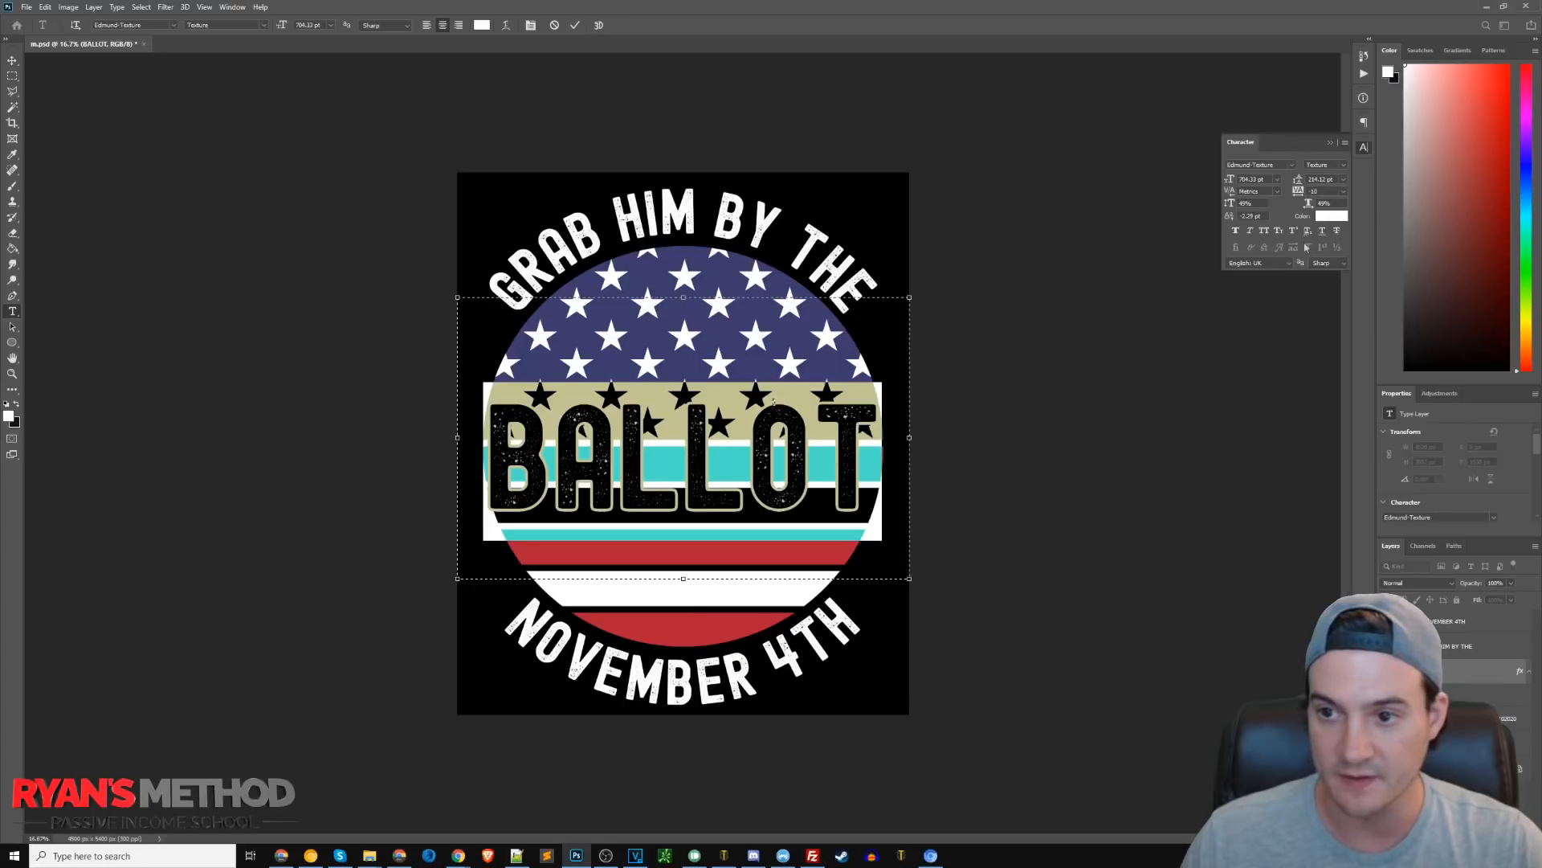
{"action": "key", "text": "shift+Down"}
{"action": "key", "text": "shift+Down"}
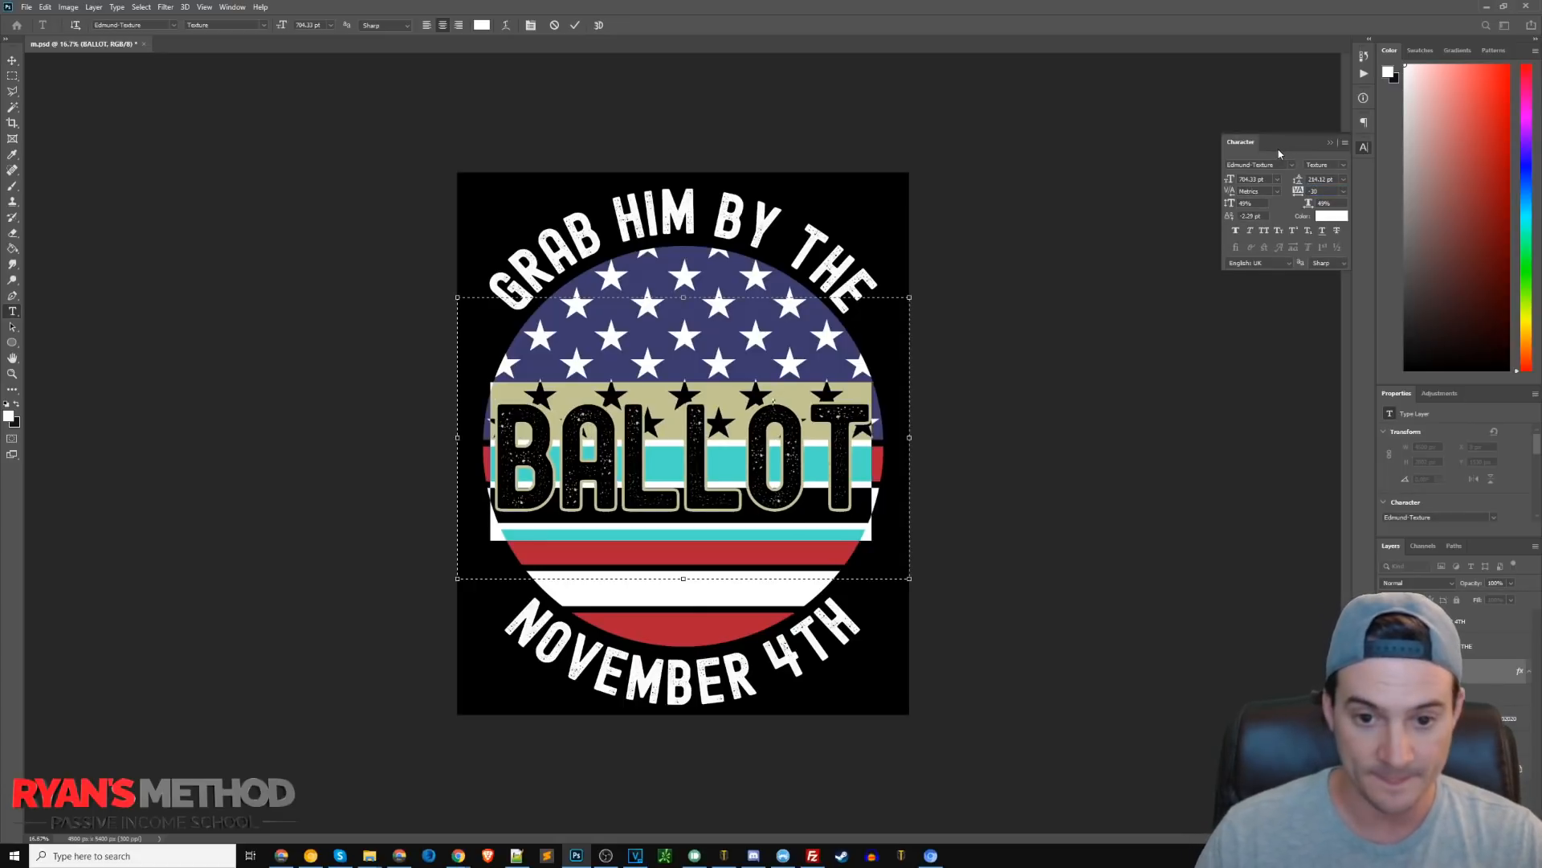
{"action": "left_click", "coordinate": [12, 64]}
Move BALLOT up so it sits across the flag's top stripes, then close the Character panel.
{"action": "left_click_drag", "start_coordinate": [784, 427], "coordinate": [785, 411]}
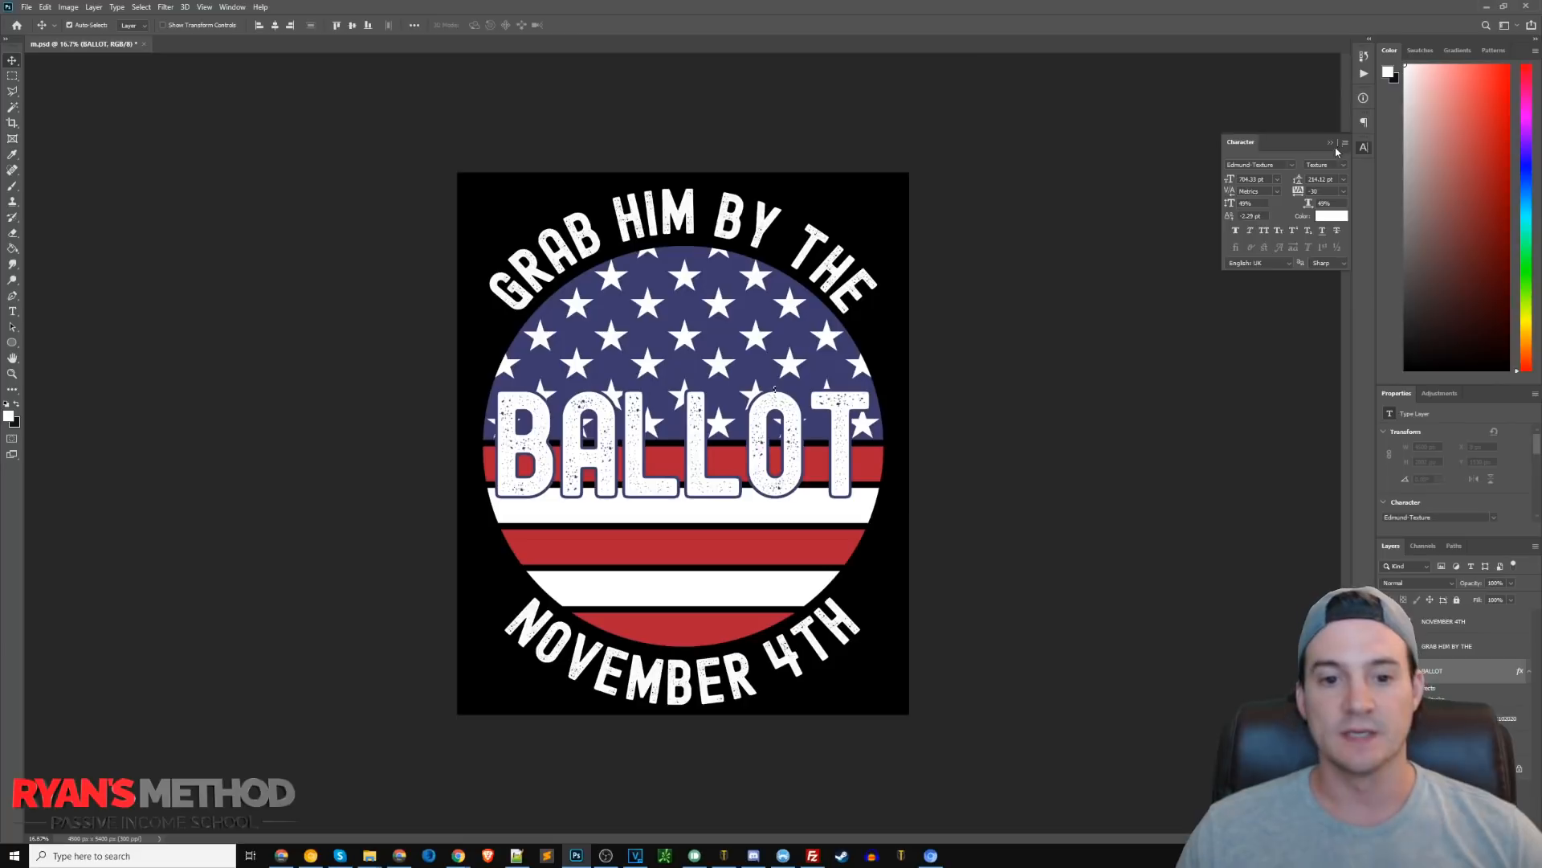
{"action": "mouse_move", "coordinate": [799, 451]}
{"action": "left_mouse_down"}
{"action": "mouse_move", "coordinate": [802, 502]}
{"action": "mouse_move", "coordinate": [800, 418]}
{"action": "mouse_move", "coordinate": [799, 430]}
{"action": "left_mouse_up"}
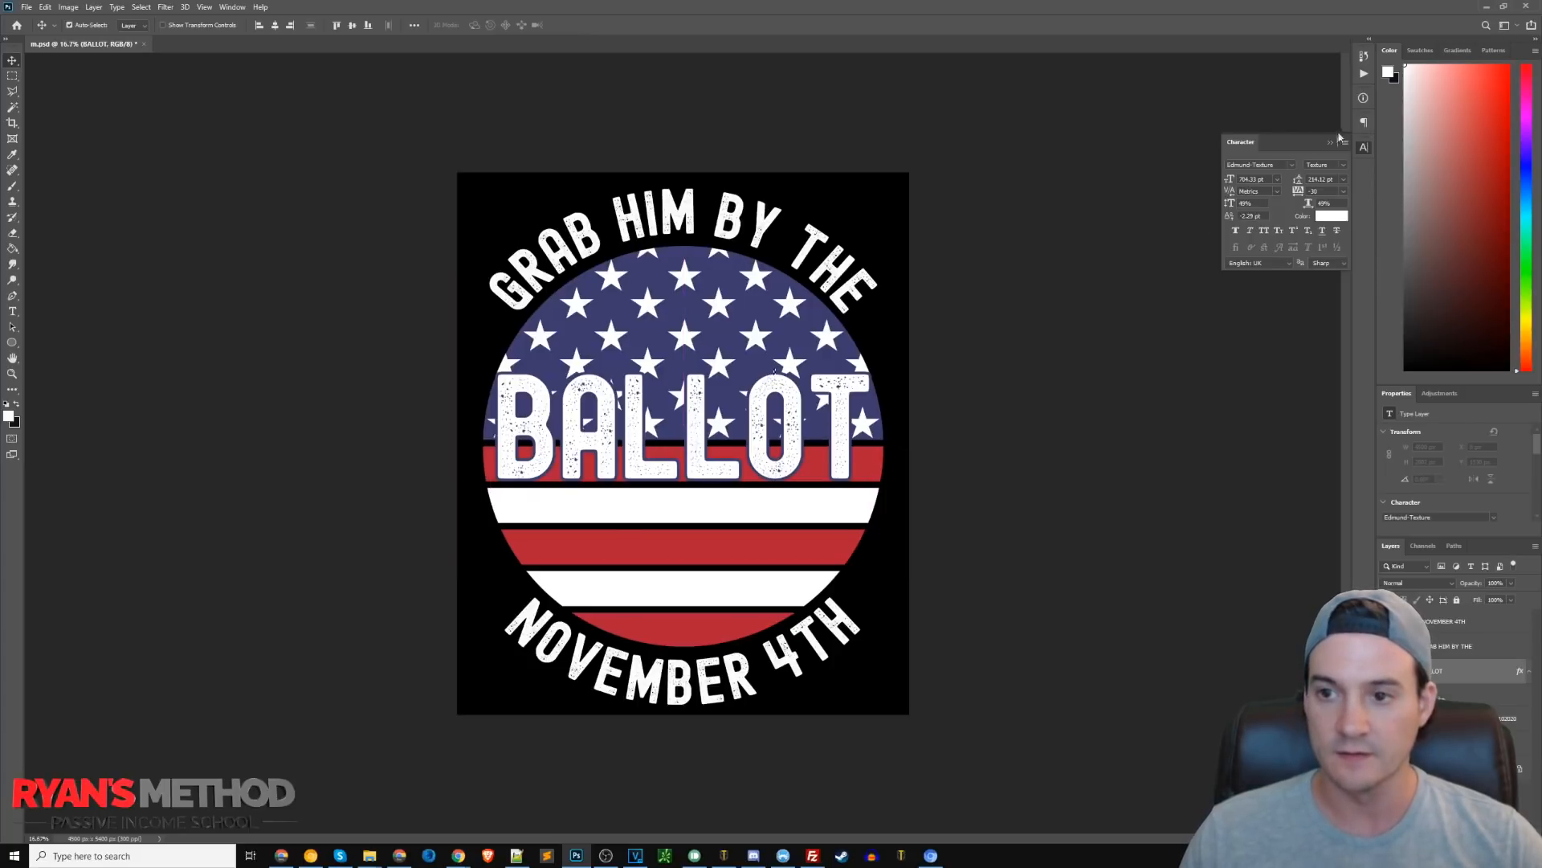
{"action": "left_click", "coordinate": [1332, 143]}
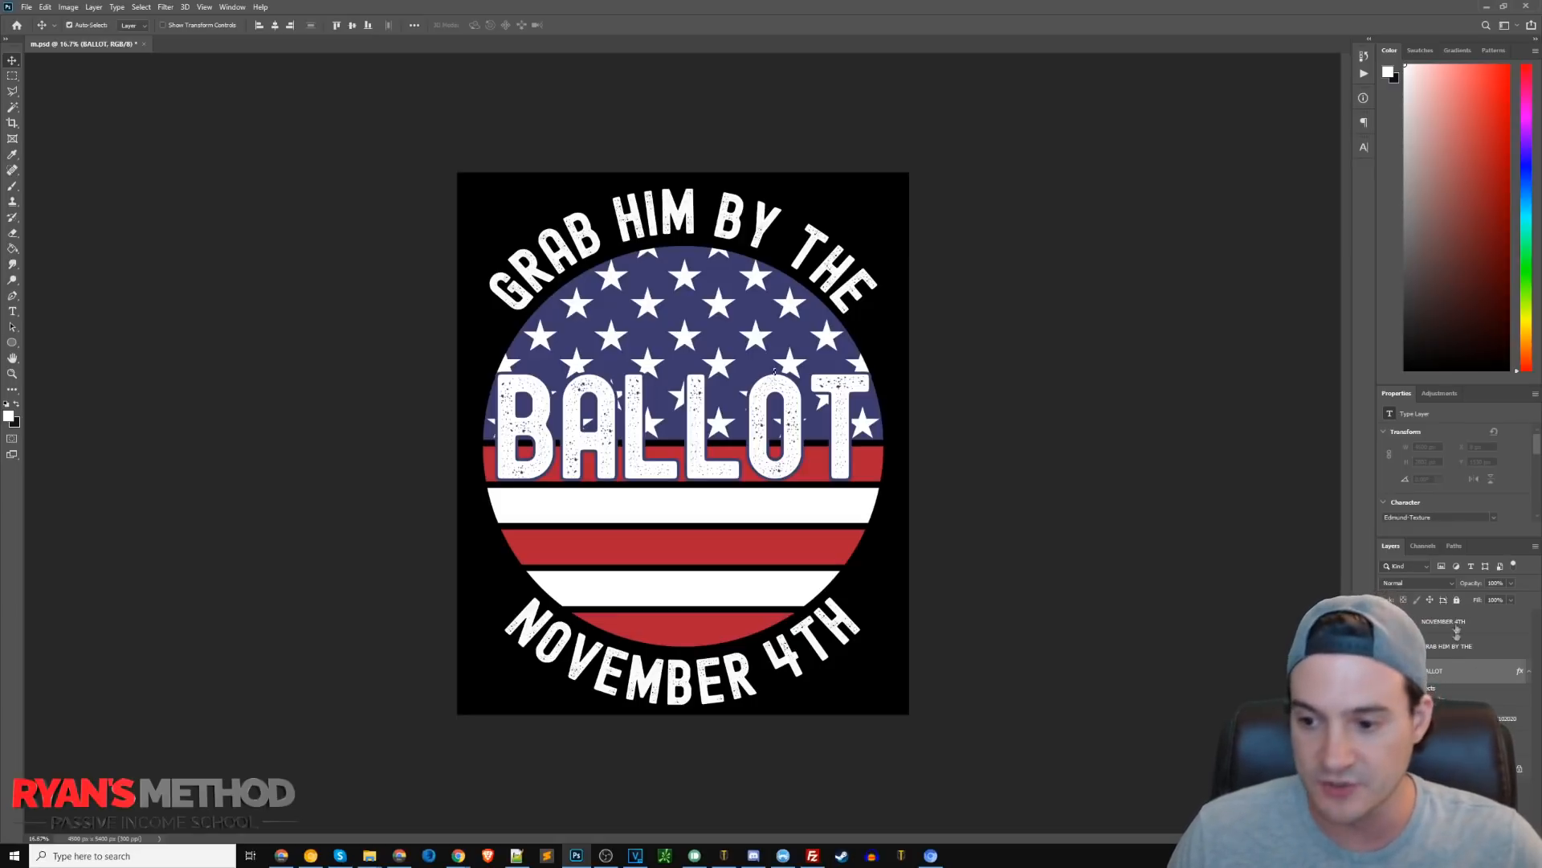
Select the flag and all text layers and nudge them up together with Free Transform.
{"action": "left_click", "coordinate": [1458, 718]}
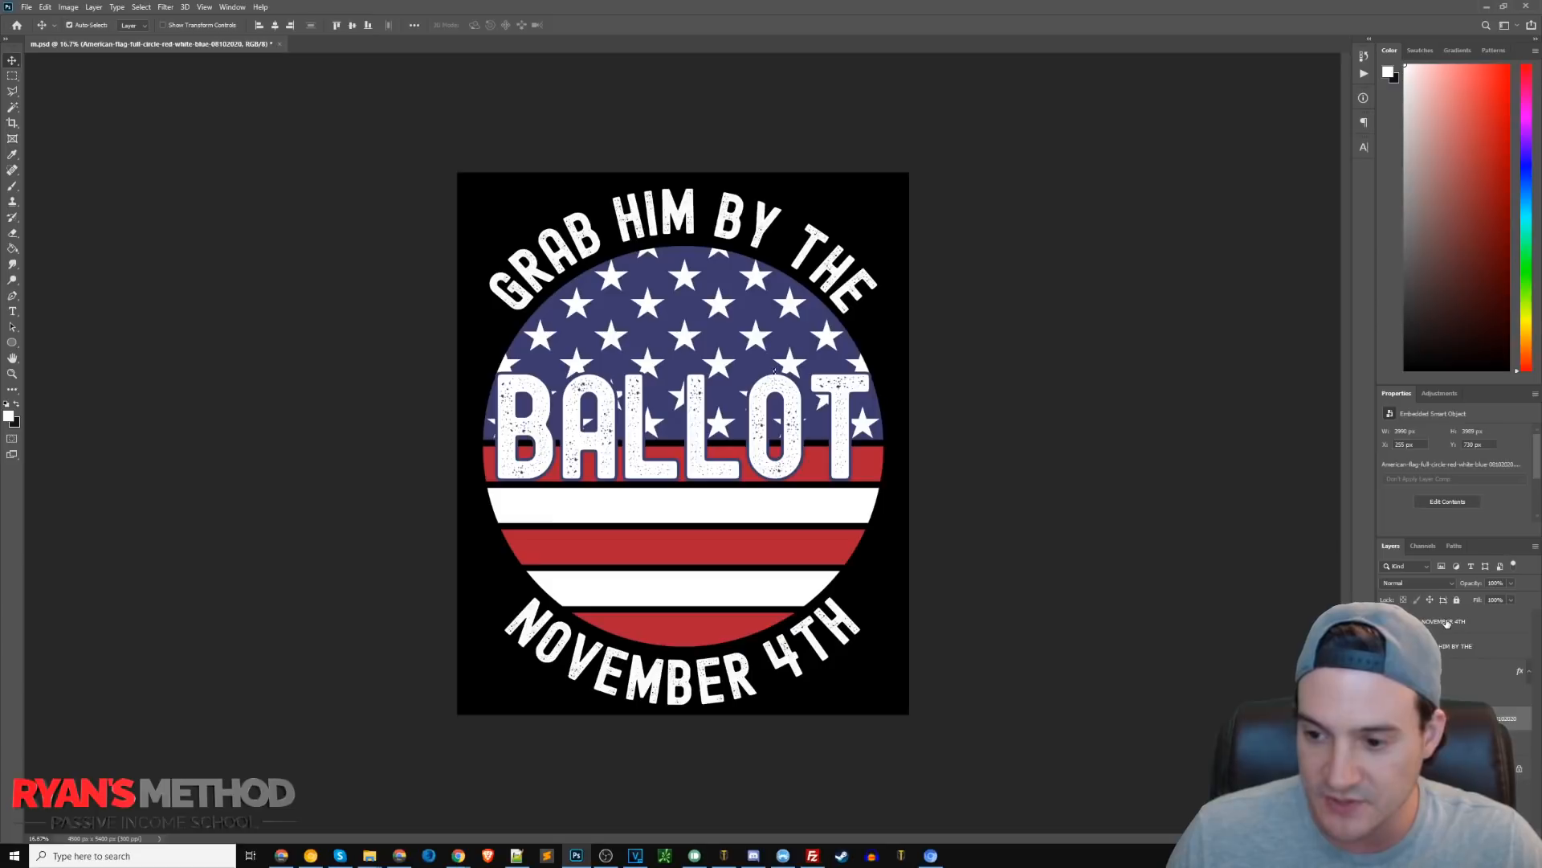
{"action": "left_click", "coordinate": [1445, 623], "text": "shift"}
{"action": "key", "text": "ctrl+t"}
{"action": "key", "text": "Up"}
{"action": "key", "text": "Up"}
{"action": "key", "text": "Up"}
{"action": "key", "text": "Up"}
{"action": "key", "text": "Up"}
{"action": "key", "text": "Up"}
{"action": "key", "text": "Up"}
{"action": "key", "text": "Up"}
{"action": "key", "text": "Up"}
{"action": "key", "text": "Up"}
{"action": "key", "text": "Up"}
{"action": "key", "text": "Up"}
{"action": "key", "text": "Up"}
{"action": "key", "text": "Up"}
{"action": "key", "text": "Up"}
{"action": "key", "text": "Up"}
{"action": "key", "text": "Up"}
{"action": "key", "text": "Up"}
{"action": "key", "text": "Up"}
{"action": "key", "text": "Up"}
{"action": "key", "text": "Up"}
{"action": "key", "text": "Up"}
{"action": "key", "text": "Up"}
{"action": "key", "text": "Up"}
{"action": "key", "text": "Up"}
{"action": "key", "text": "Up"}
{"action": "key", "text": "Up"}
{"action": "key", "text": "Up"}
{"action": "key", "text": "Up"}
{"action": "key", "text": "Up"}
{"action": "key", "text": "Up"}
{"action": "key", "text": "Up"}
{"action": "key", "text": "Up"}
{"action": "key", "text": "Up"}
{"action": "key", "text": "Up"}
{"action": "key", "text": "Up"}
{"action": "key", "text": "Up"}
{"action": "key", "text": "Up"}
{"action": "key", "text": "Up"}
{"action": "key", "text": "Up"}
{"action": "key", "text": "Return"}
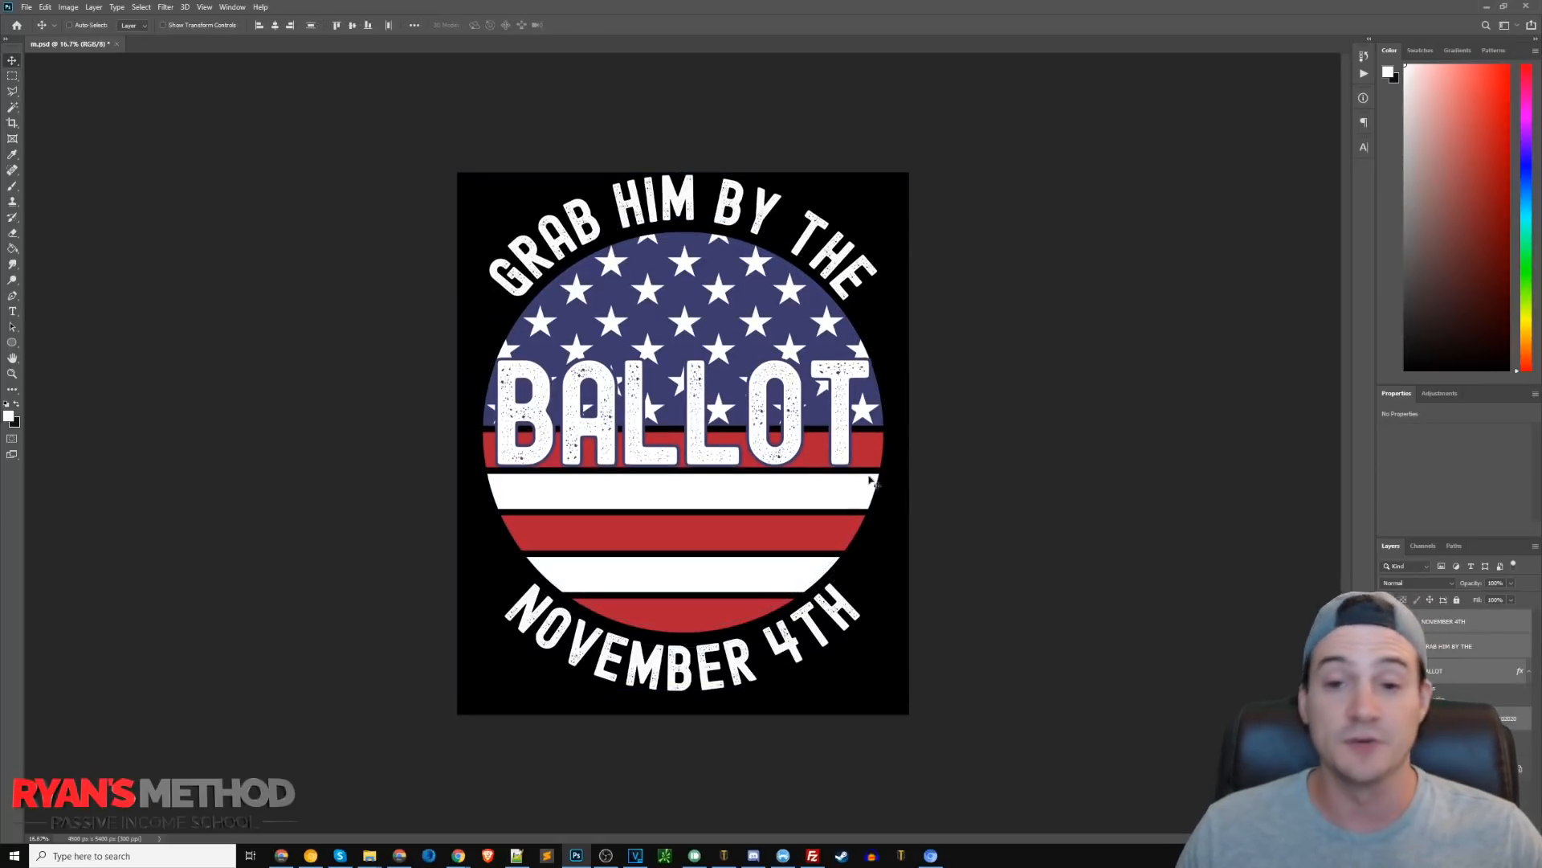
Scale the whole design up slightly with Free Transform and nudge it down to fit the canvas.
{"action": "key", "text": "ctrl+t"}
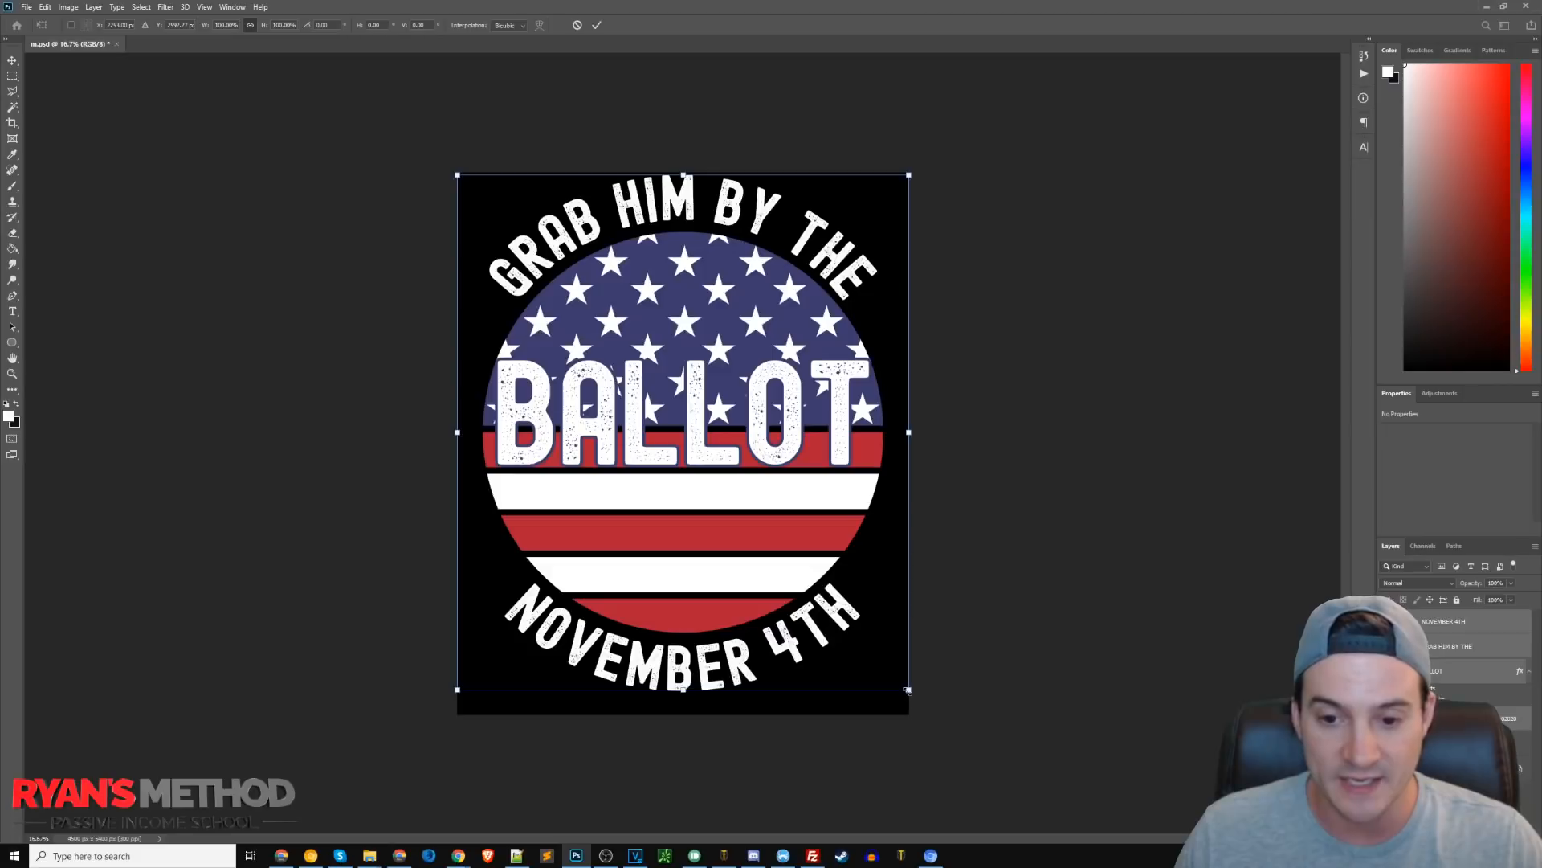
{"action": "left_click_drag", "start_coordinate": [907, 690], "coordinate": [936, 730]}
{"action": "left_click_drag", "start_coordinate": [817, 538], "coordinate": [800, 543]}
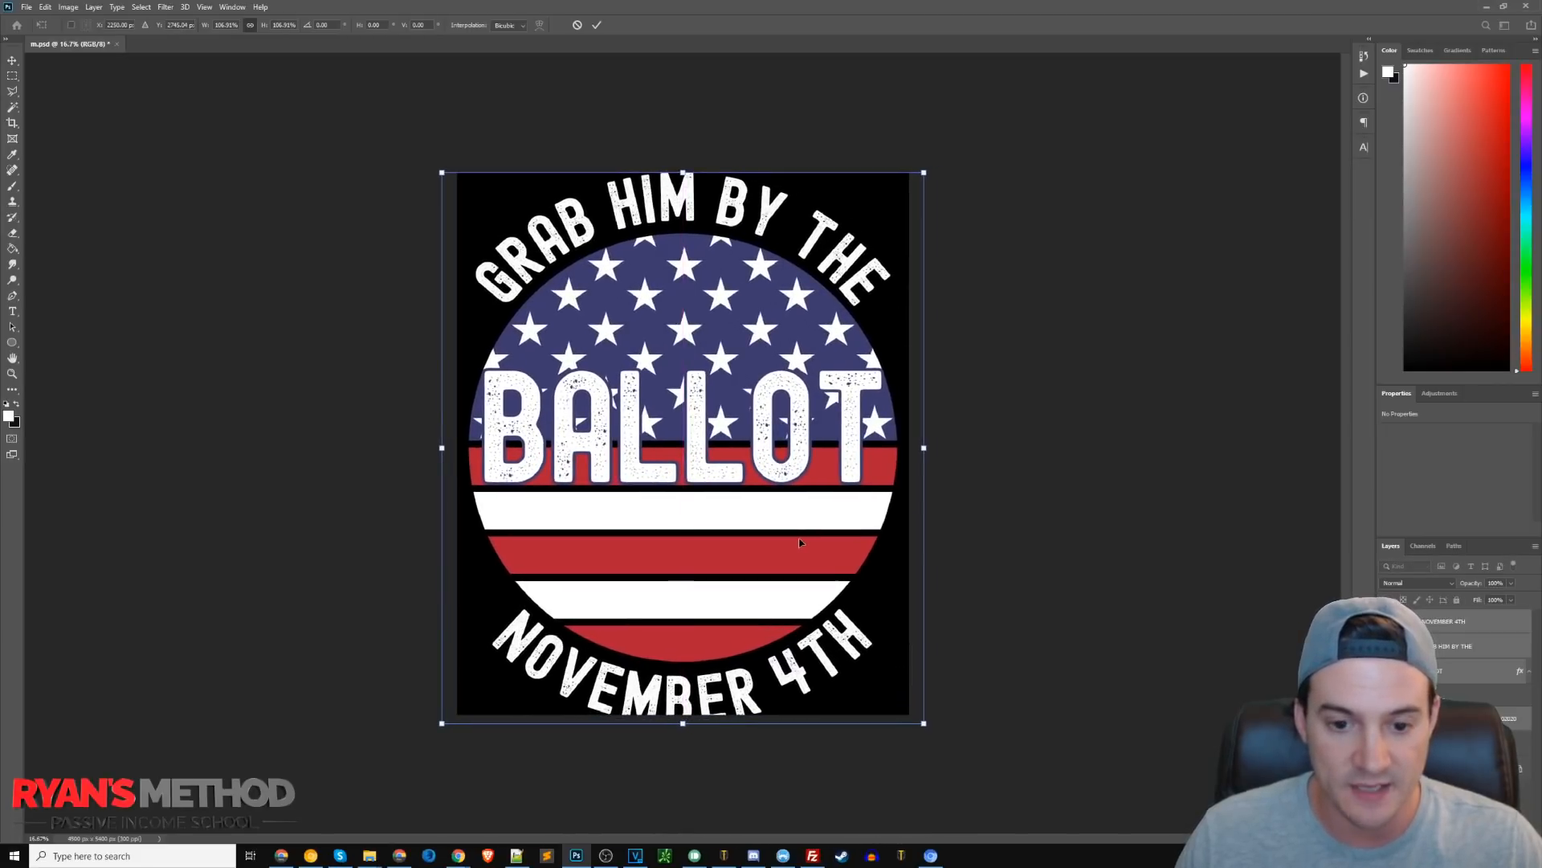
{"action": "left_click_drag", "start_coordinate": [923, 723], "coordinate": [911, 703]}
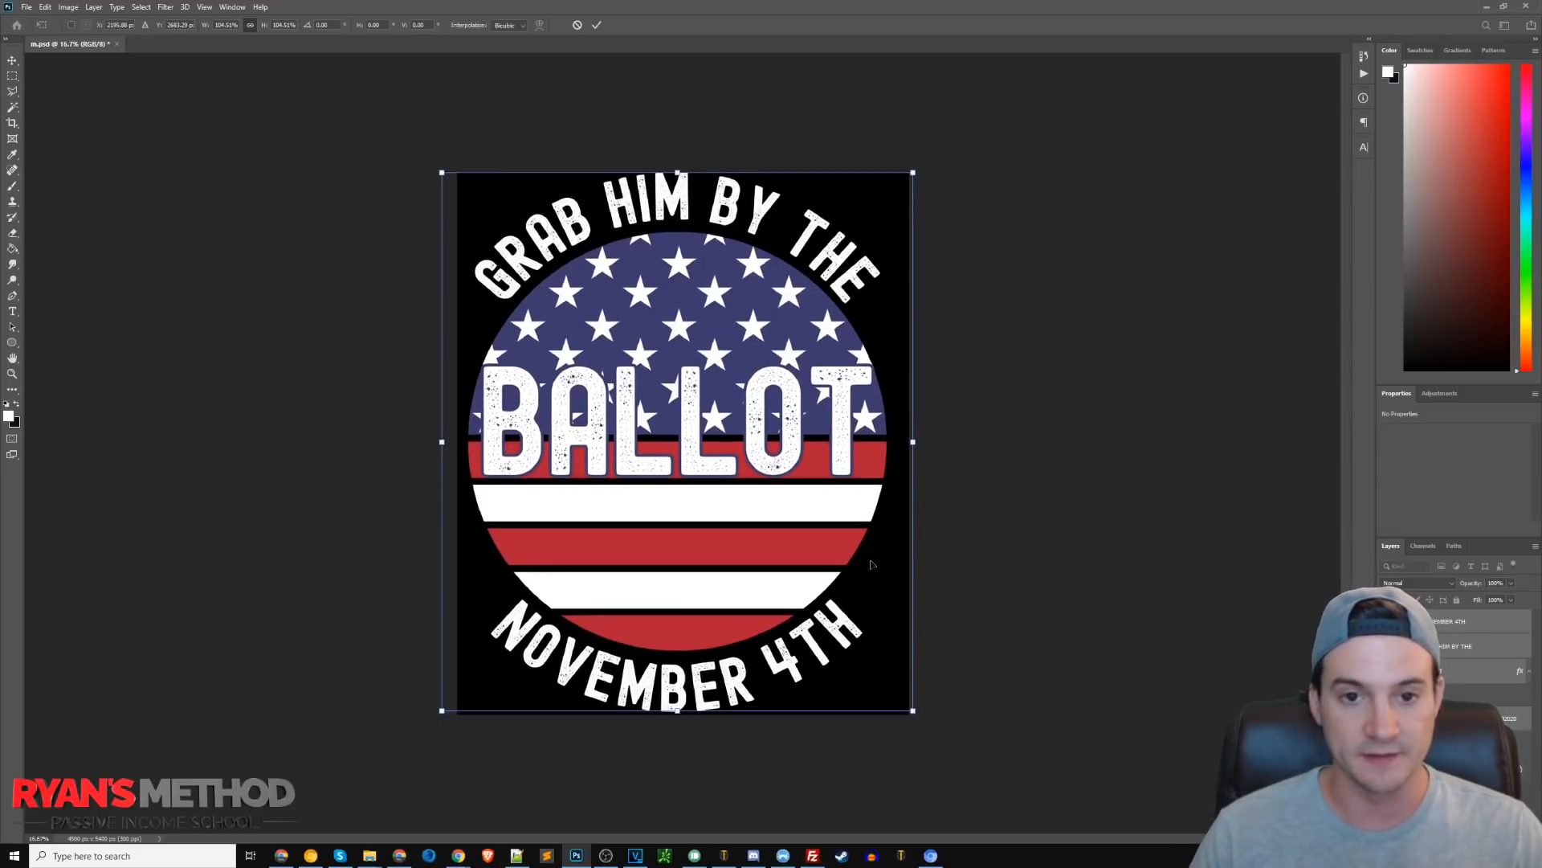
{"action": "key", "text": "Down"}
{"action": "key", "text": "Down"}
{"action": "key", "text": "Down"}
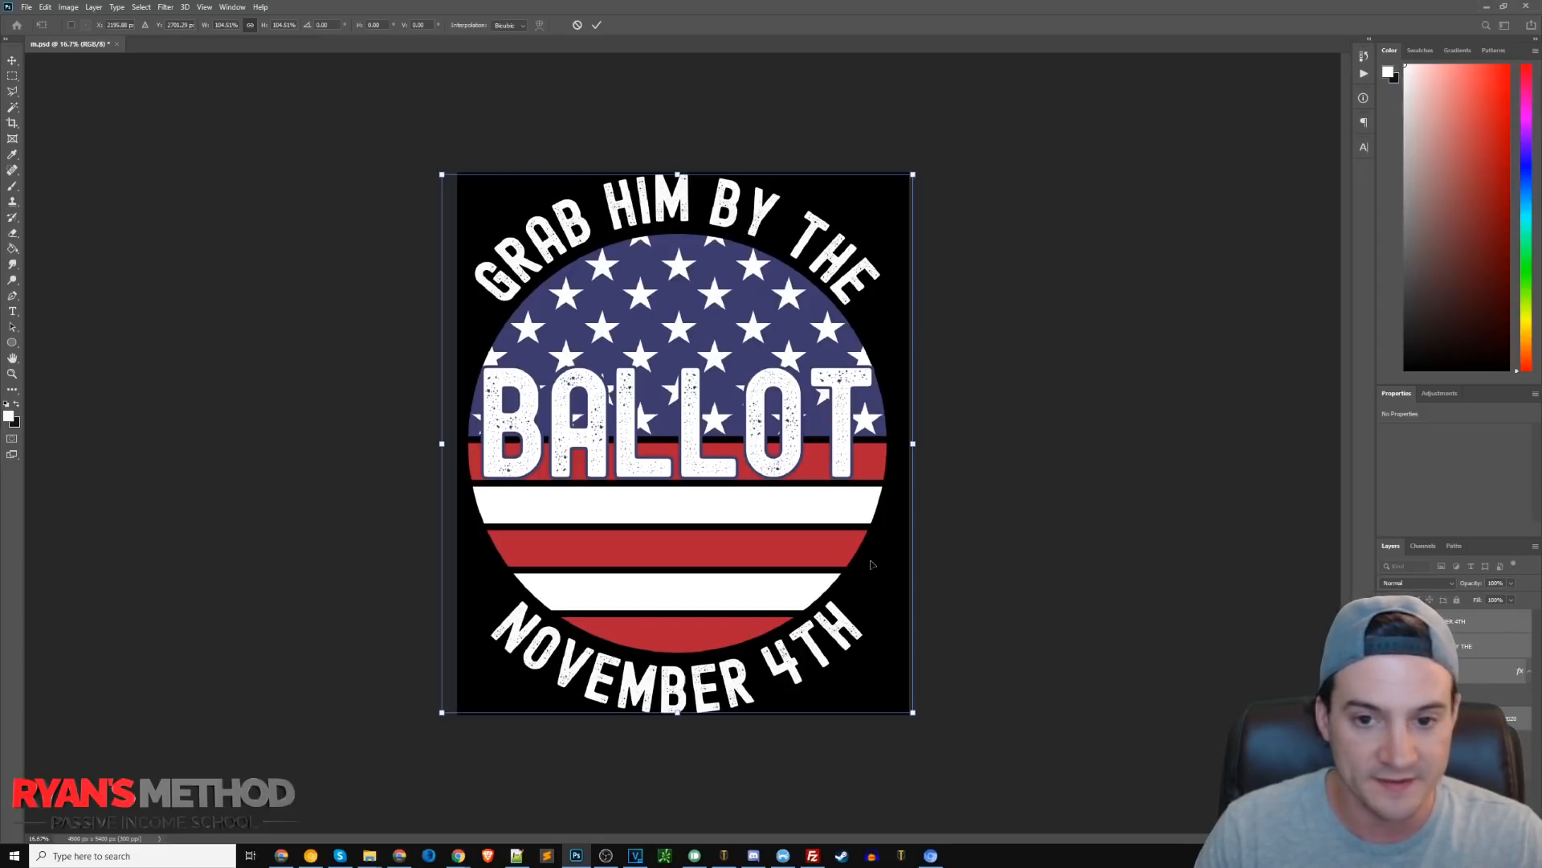
{"action": "key", "text": "Return"}
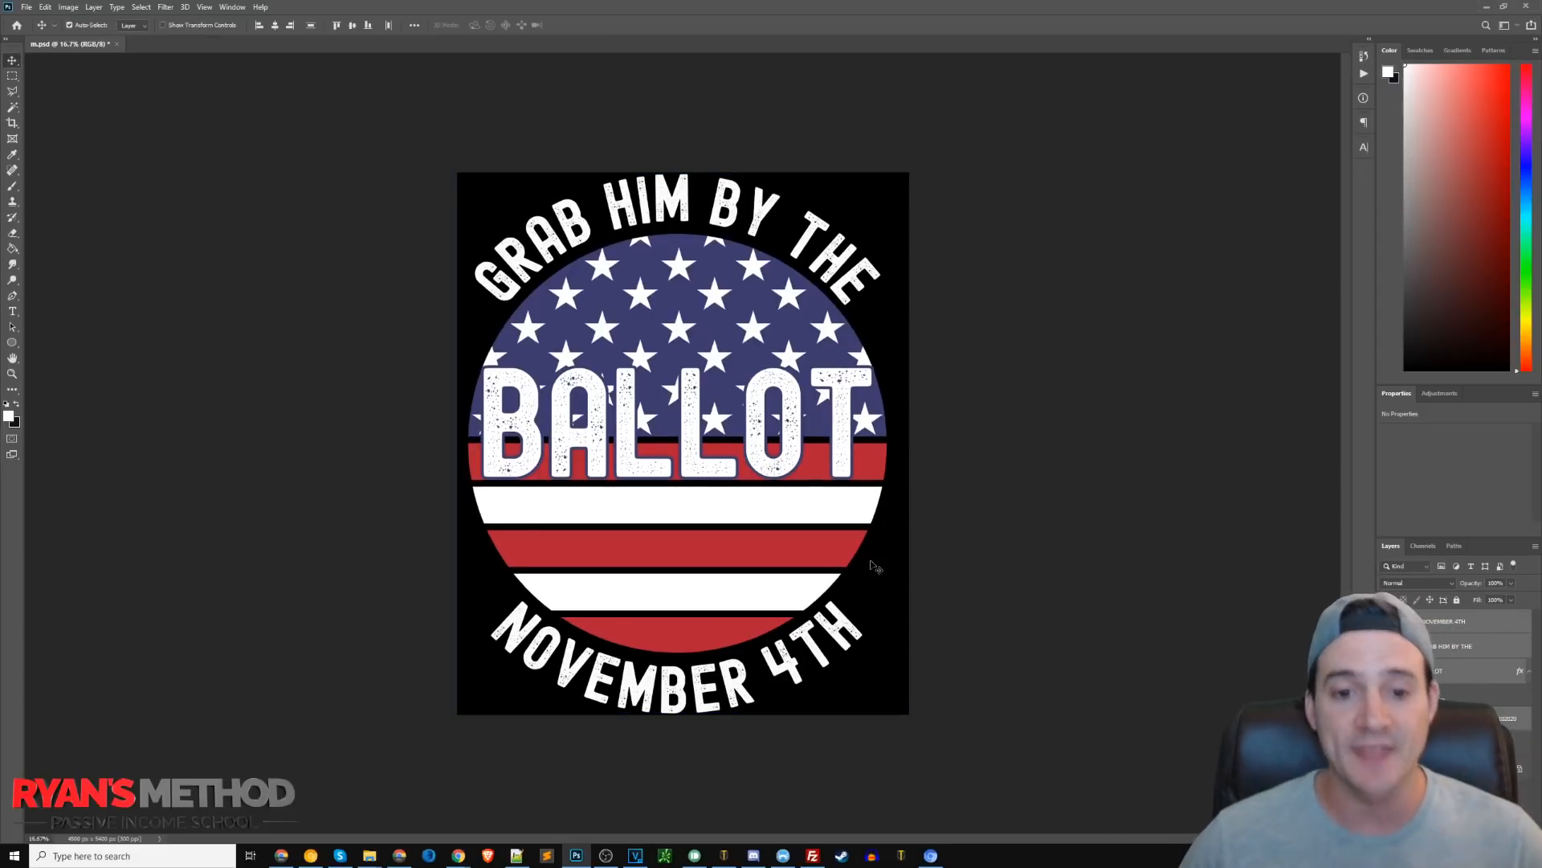
Toggle the background layers' visibility to preview the design on transparent, black and white backgrounds.
{"action": "double_click", "coordinate": [670, 205]}
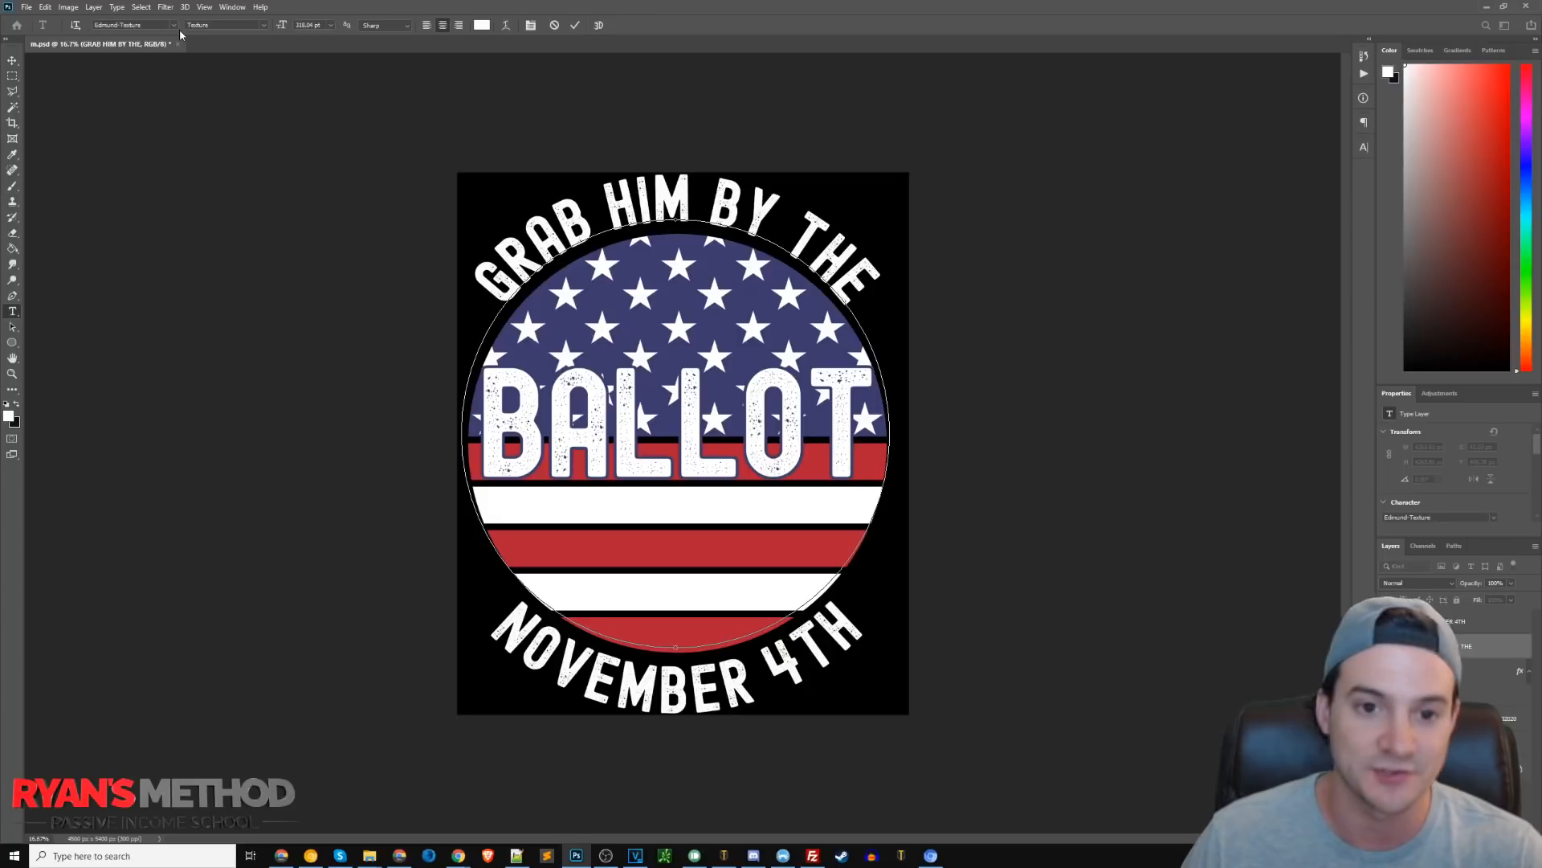
{"action": "left_click", "coordinate": [12, 62]}
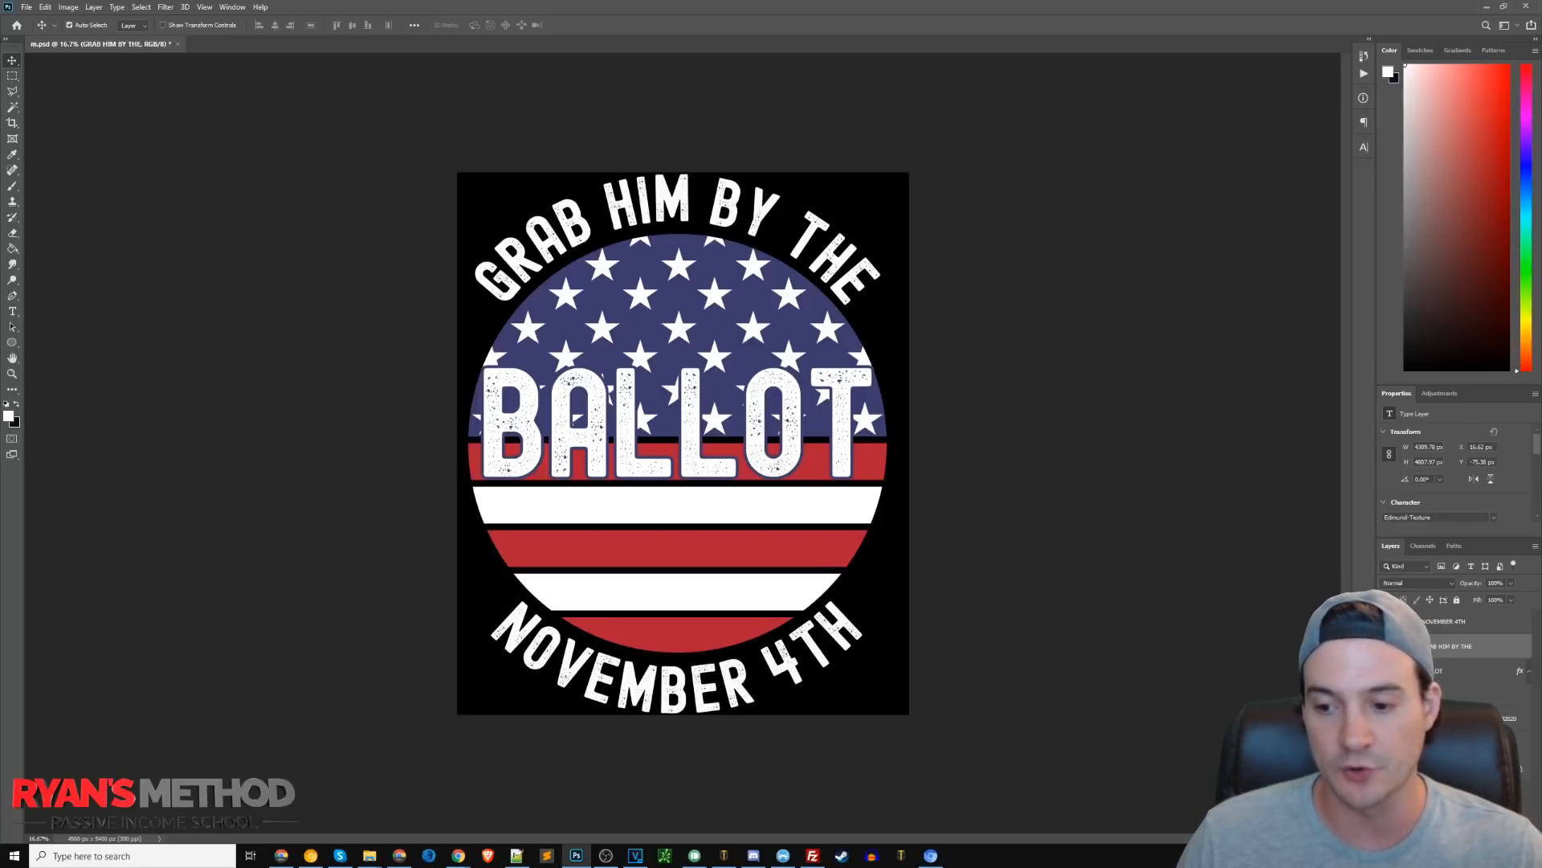
{"action": "left_click", "coordinate": [1387, 768]}
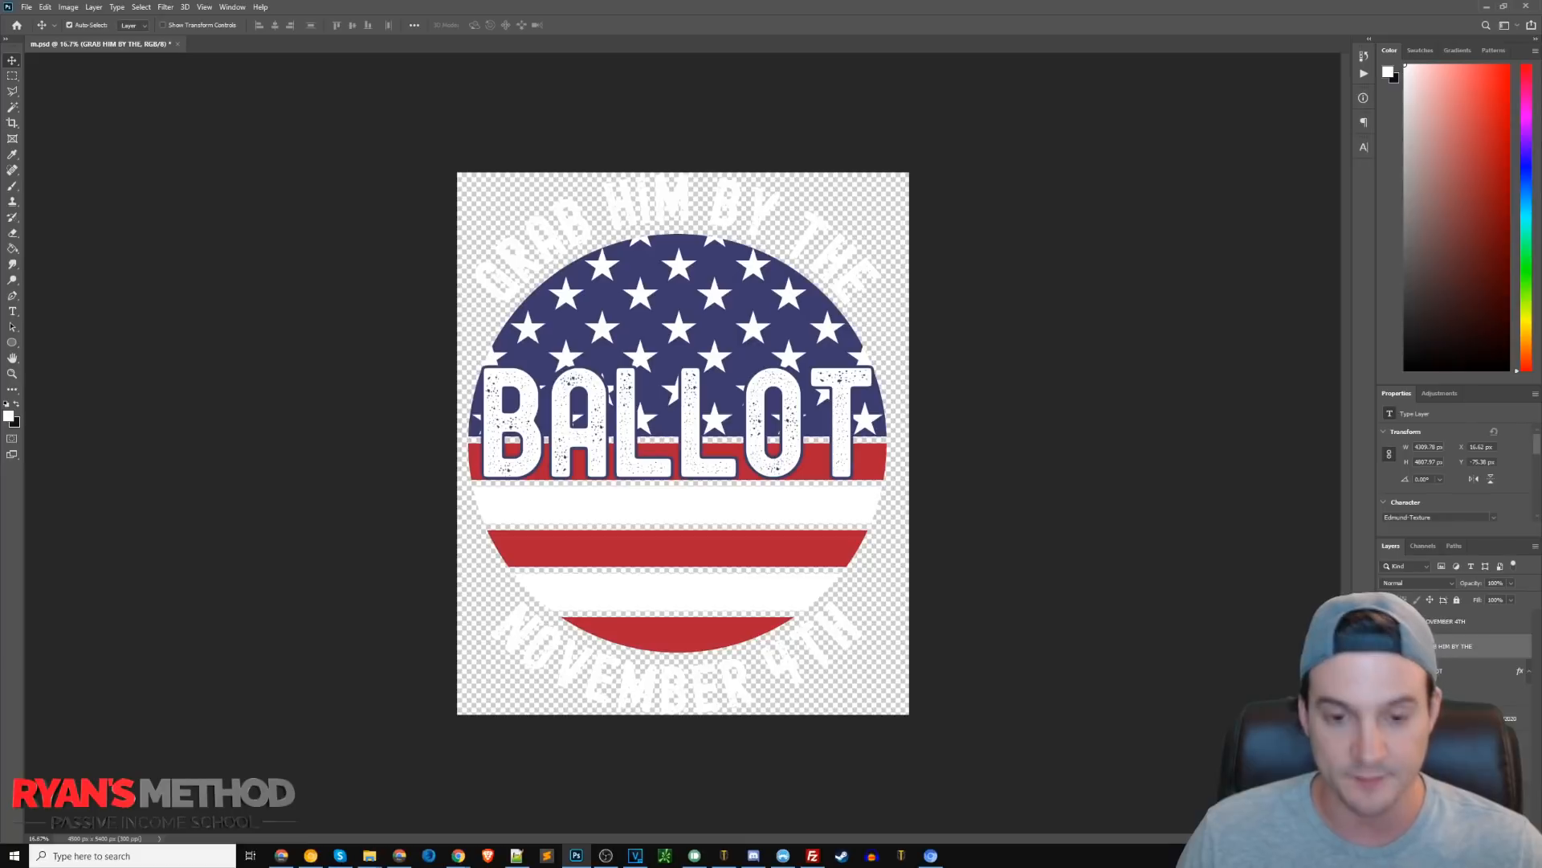
{"action": "left_click", "coordinate": [1387, 767]}
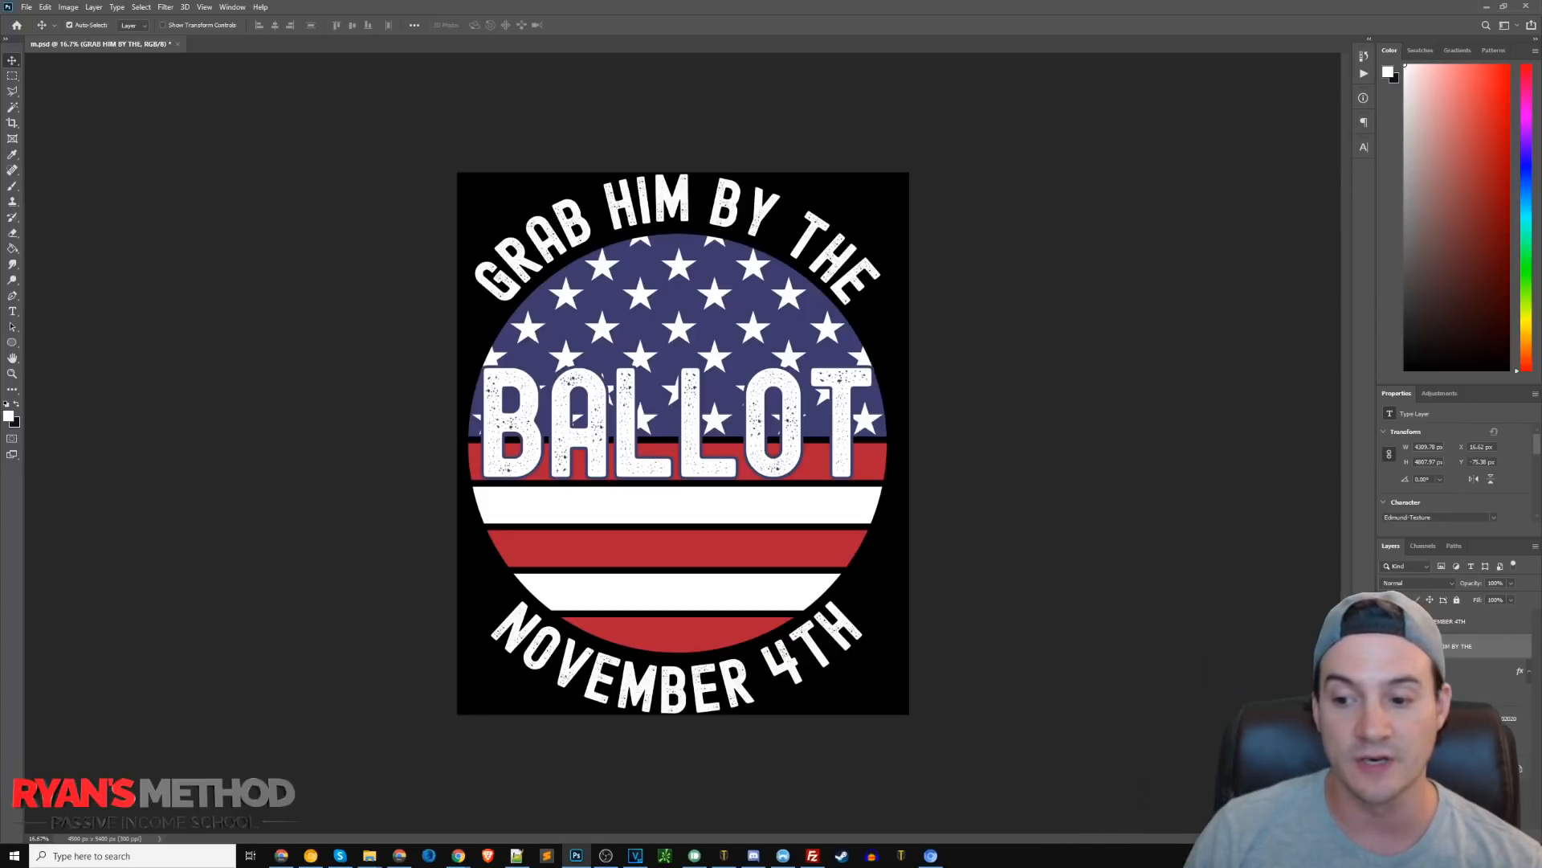
{"action": "left_click", "coordinate": [1387, 768]}
{"action": "left_click", "coordinate": [1387, 744]}
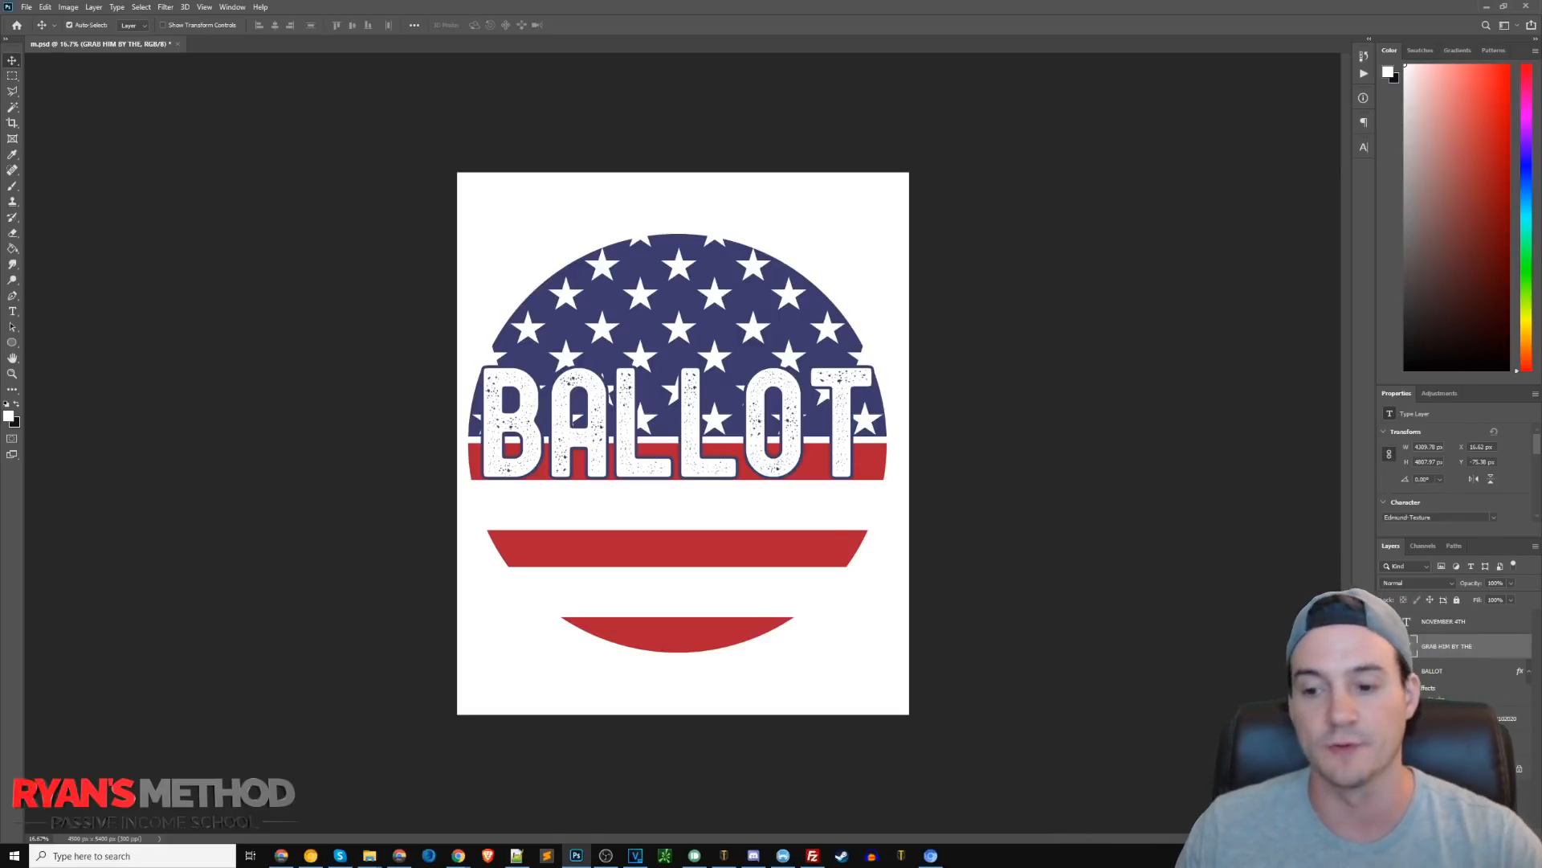
{"action": "left_click", "coordinate": [1387, 744]}
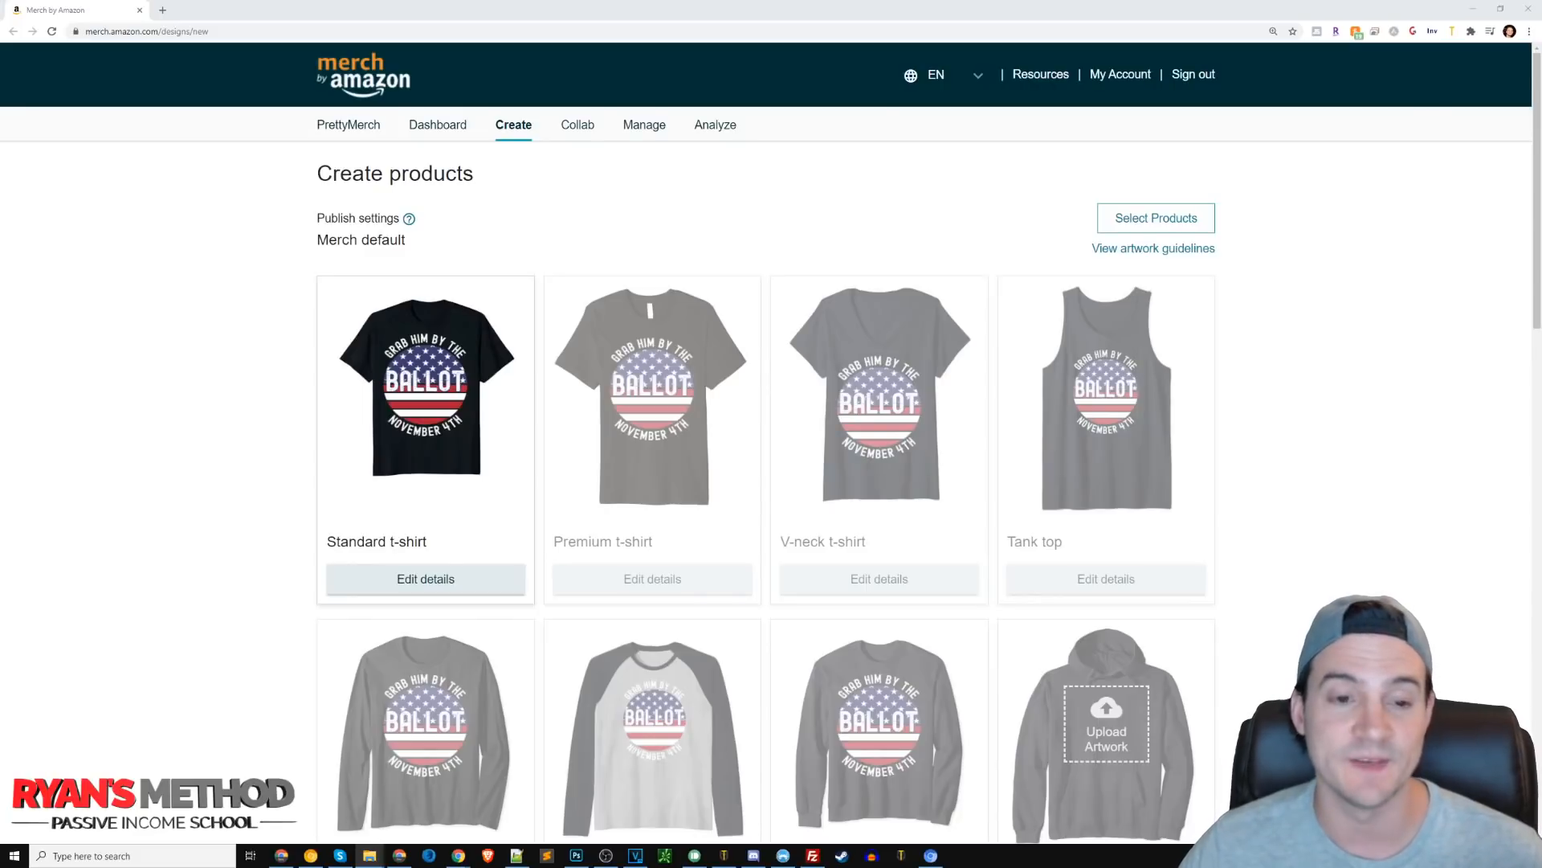
Limit the product selection to the Standard t-shirt on the .com marketplace only.
{"action": "left_click", "coordinate": [1147, 224]}
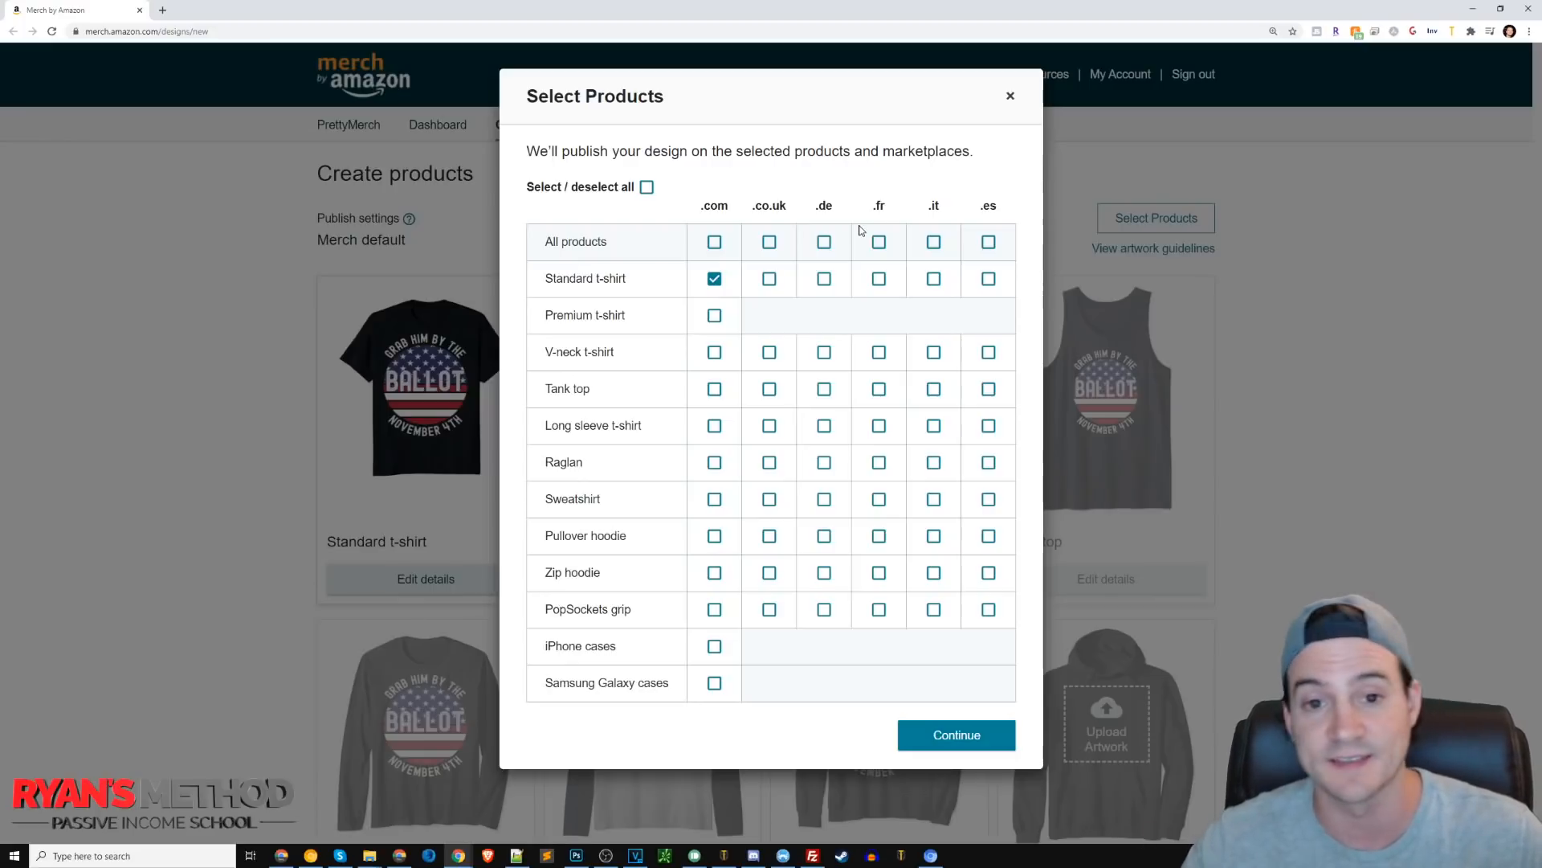
{"action": "left_click", "coordinate": [714, 241]}
{"action": "left_click", "coordinate": [769, 242]}
{"action": "left_click", "coordinate": [824, 242]}
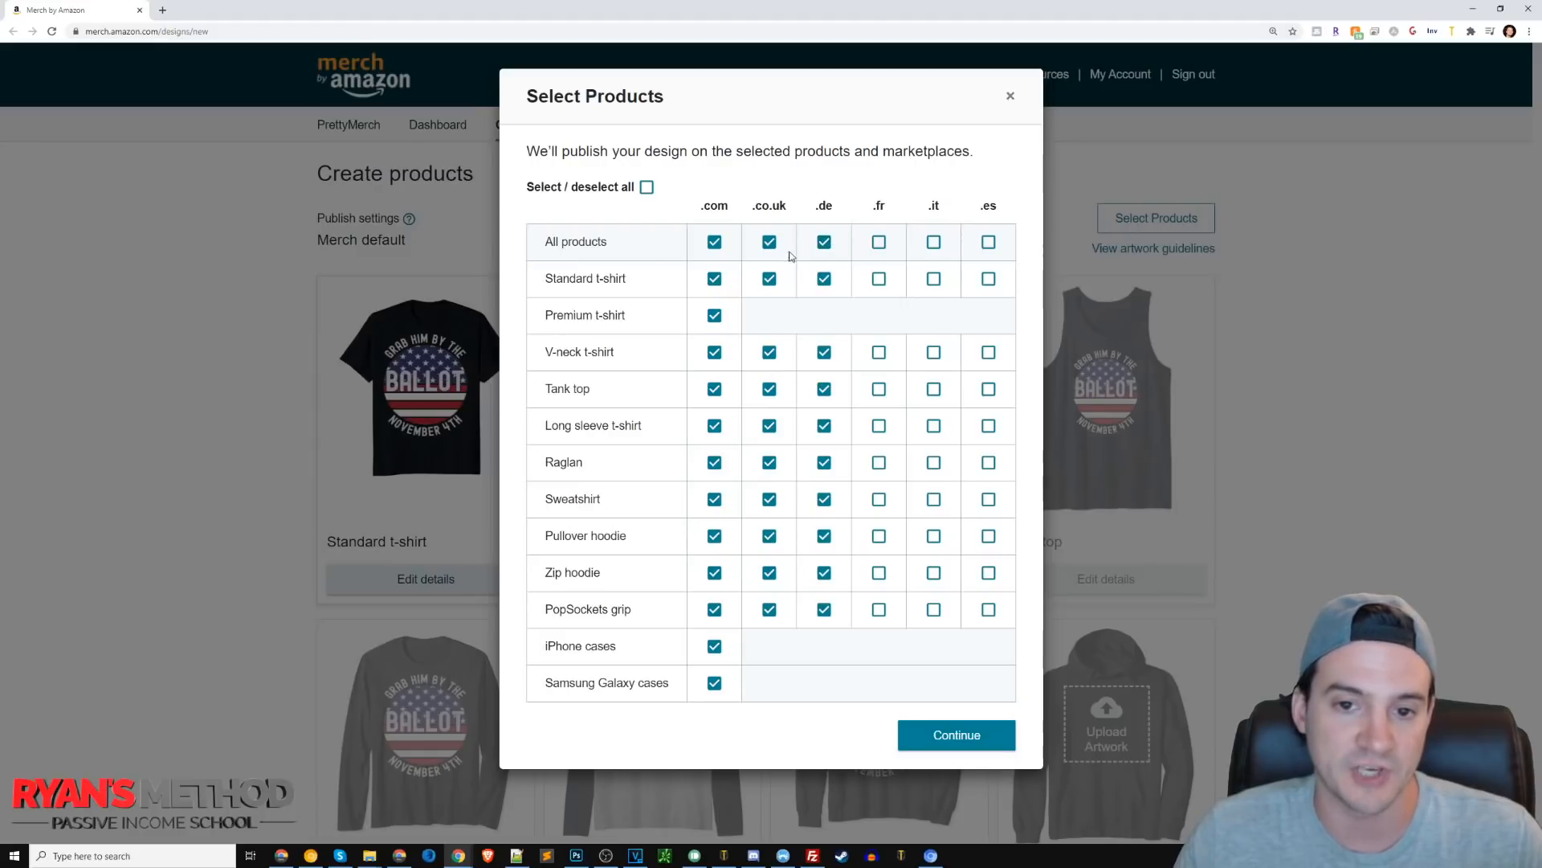
{"action": "left_click", "coordinate": [646, 188]}
{"action": "left_click", "coordinate": [646, 188]}
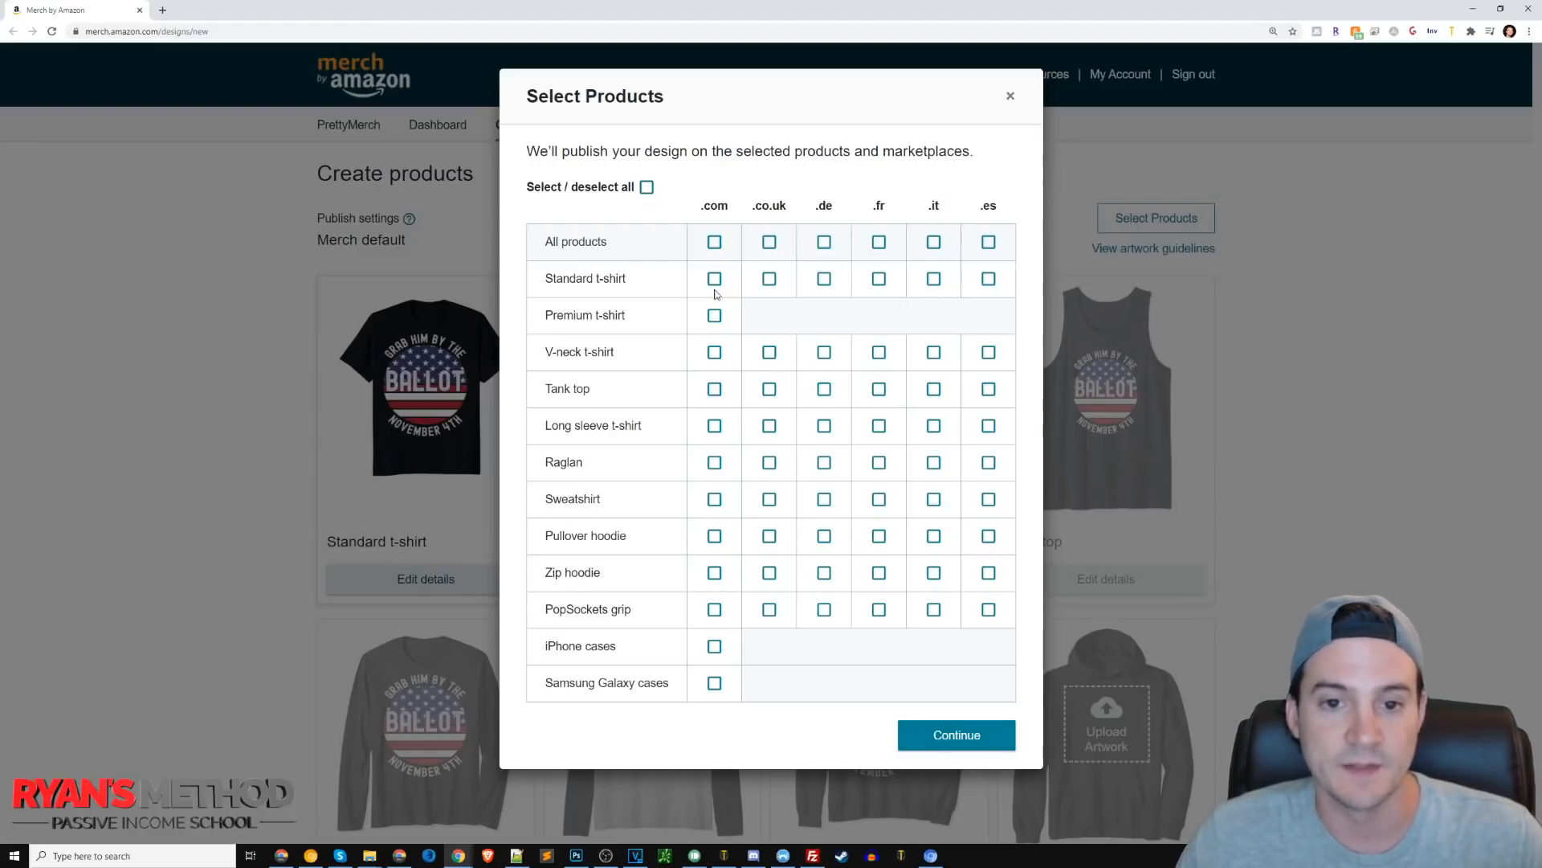
{"action": "left_click", "coordinate": [714, 279]}
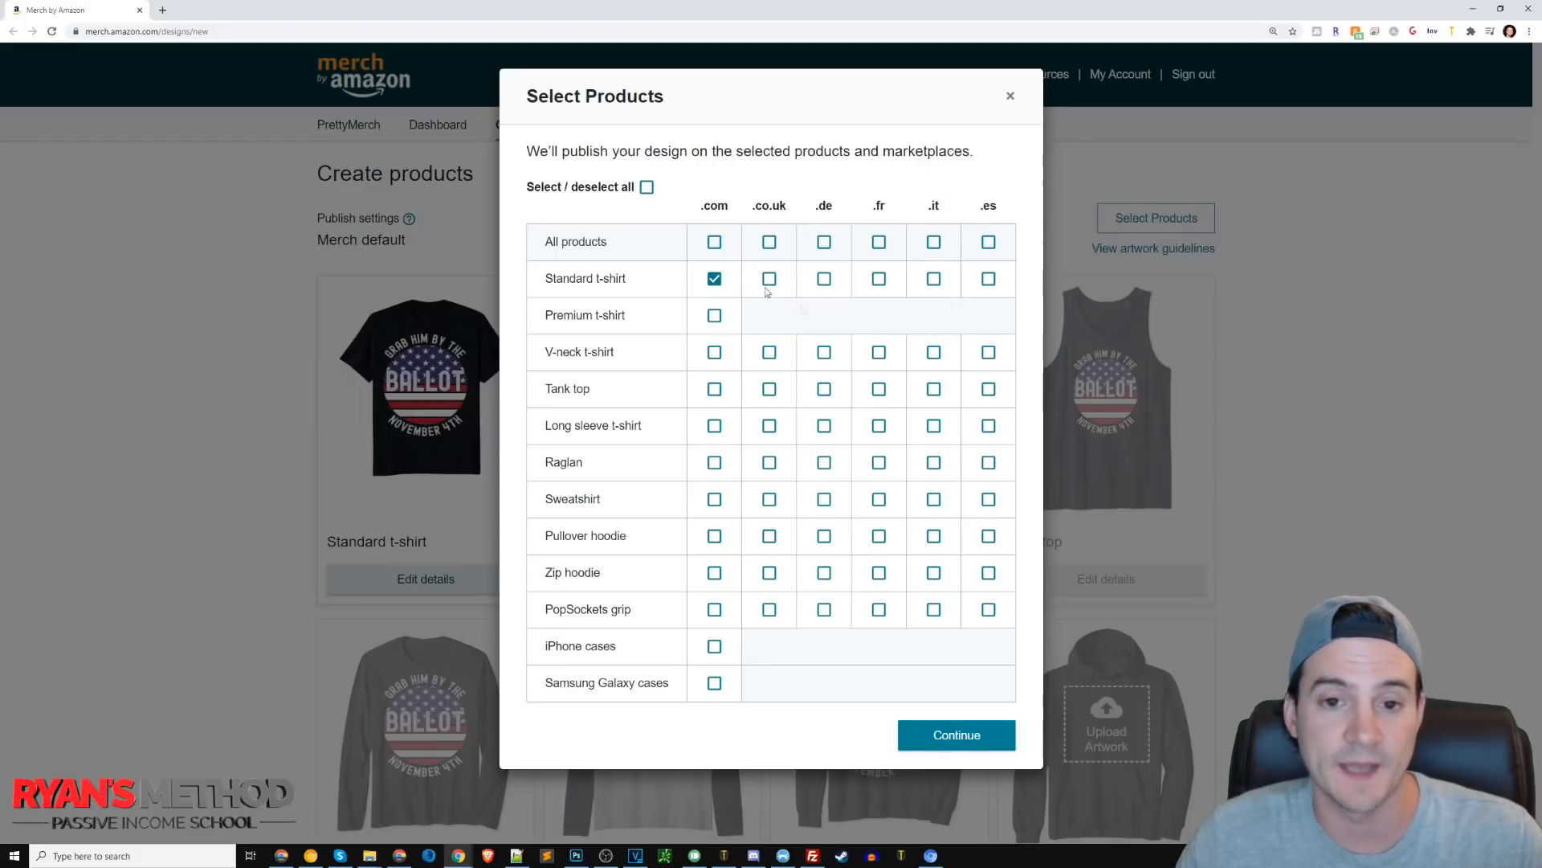
{"action": "left_click", "coordinate": [950, 734]}
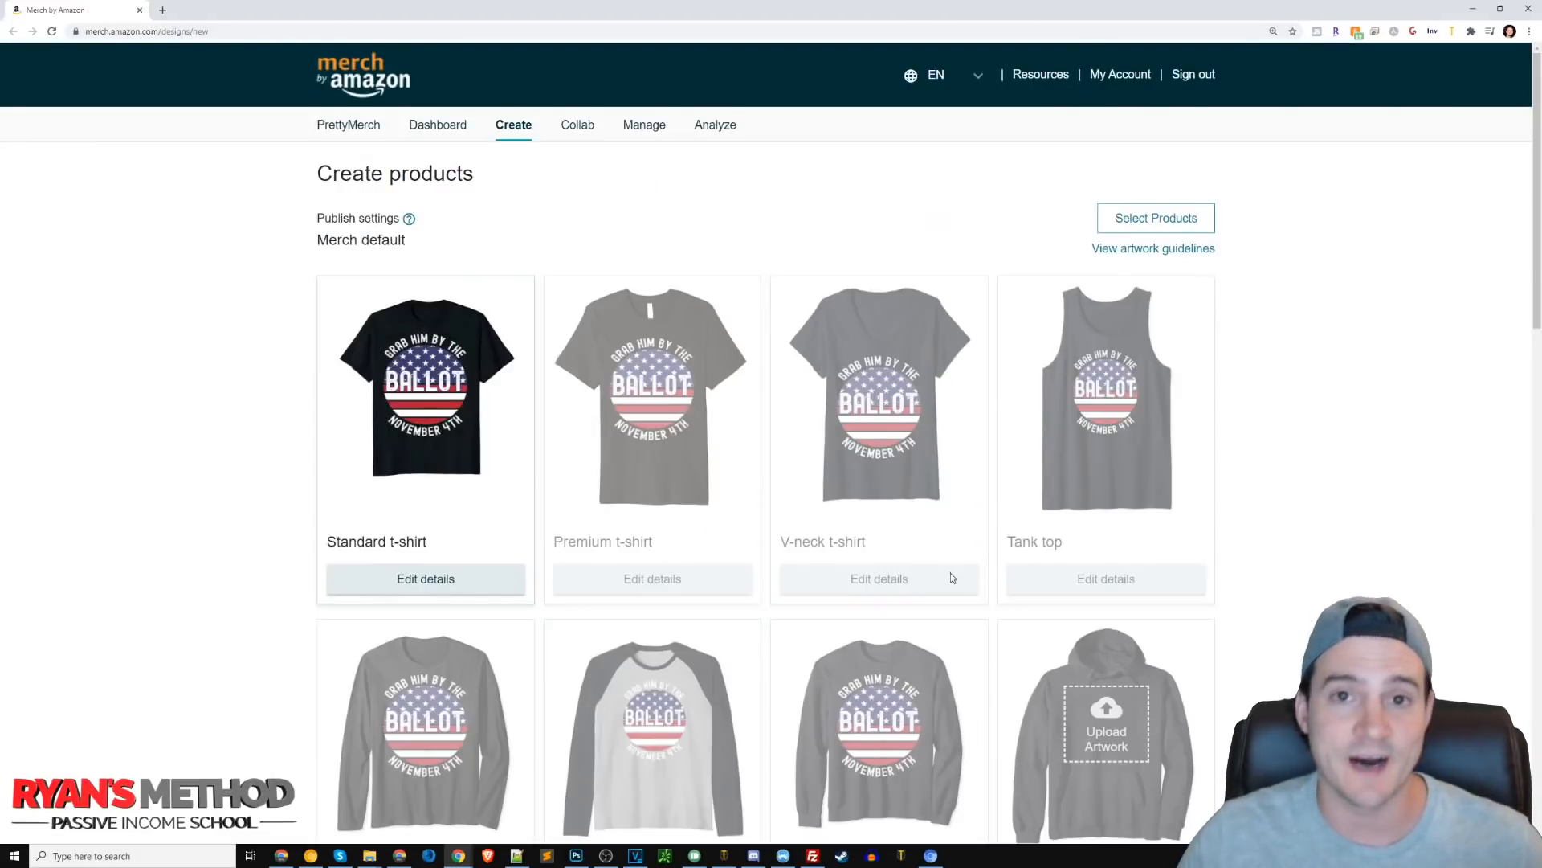
Open the Standard t-shirt details and add Asphalt and navy as shirt colours.
{"action": "scroll", "coordinate": [369, 434], "scroll_direction": "down", "scroll_amount": 1}
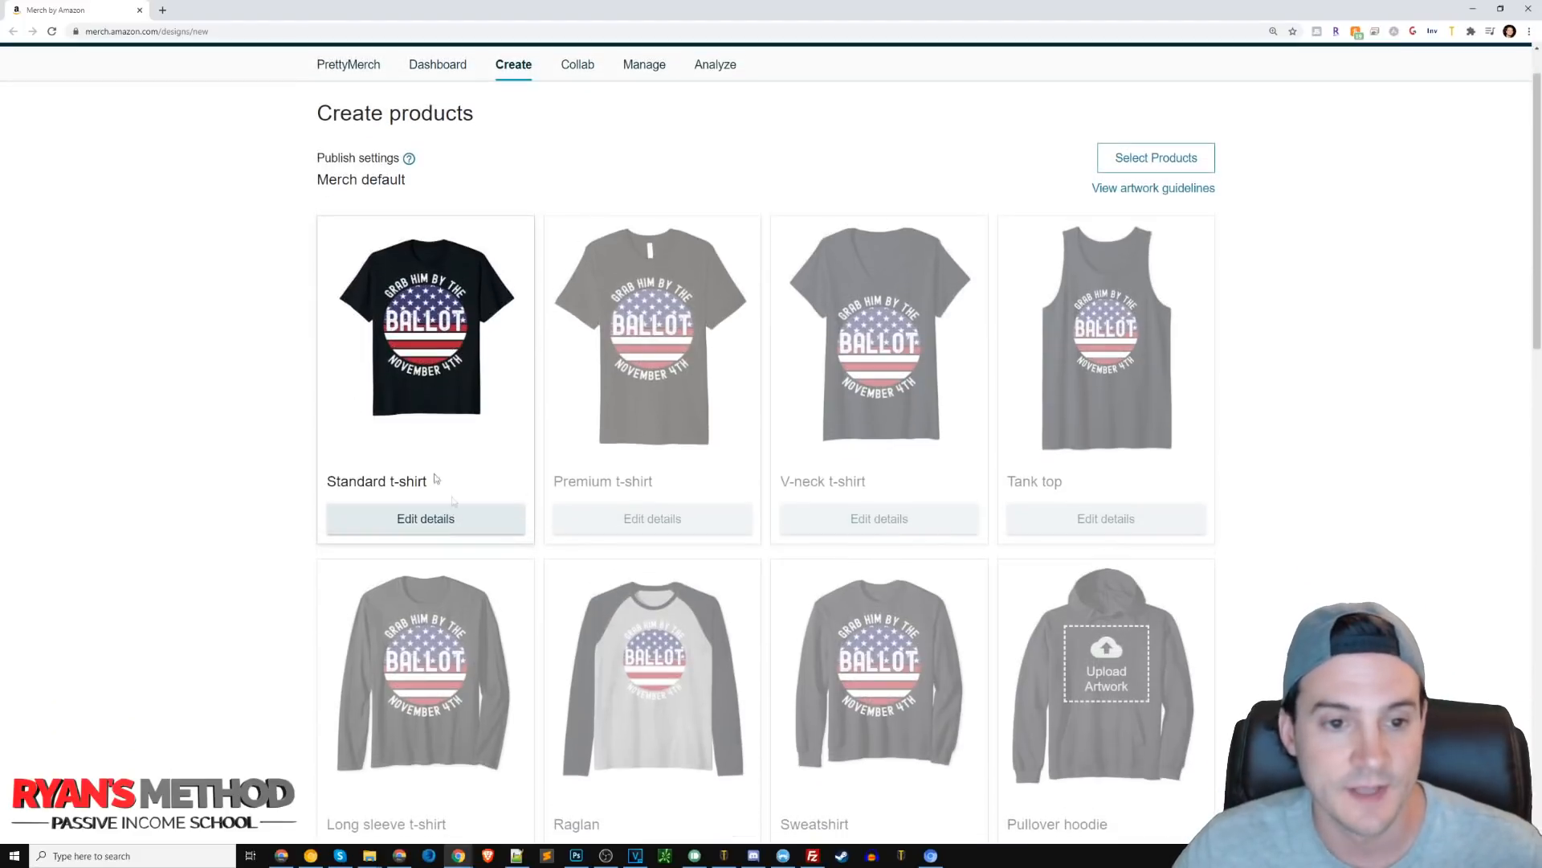
{"action": "left_click", "coordinate": [430, 520]}
{"action": "scroll", "coordinate": [451, 465], "scroll_direction": "down", "scroll_amount": 3}
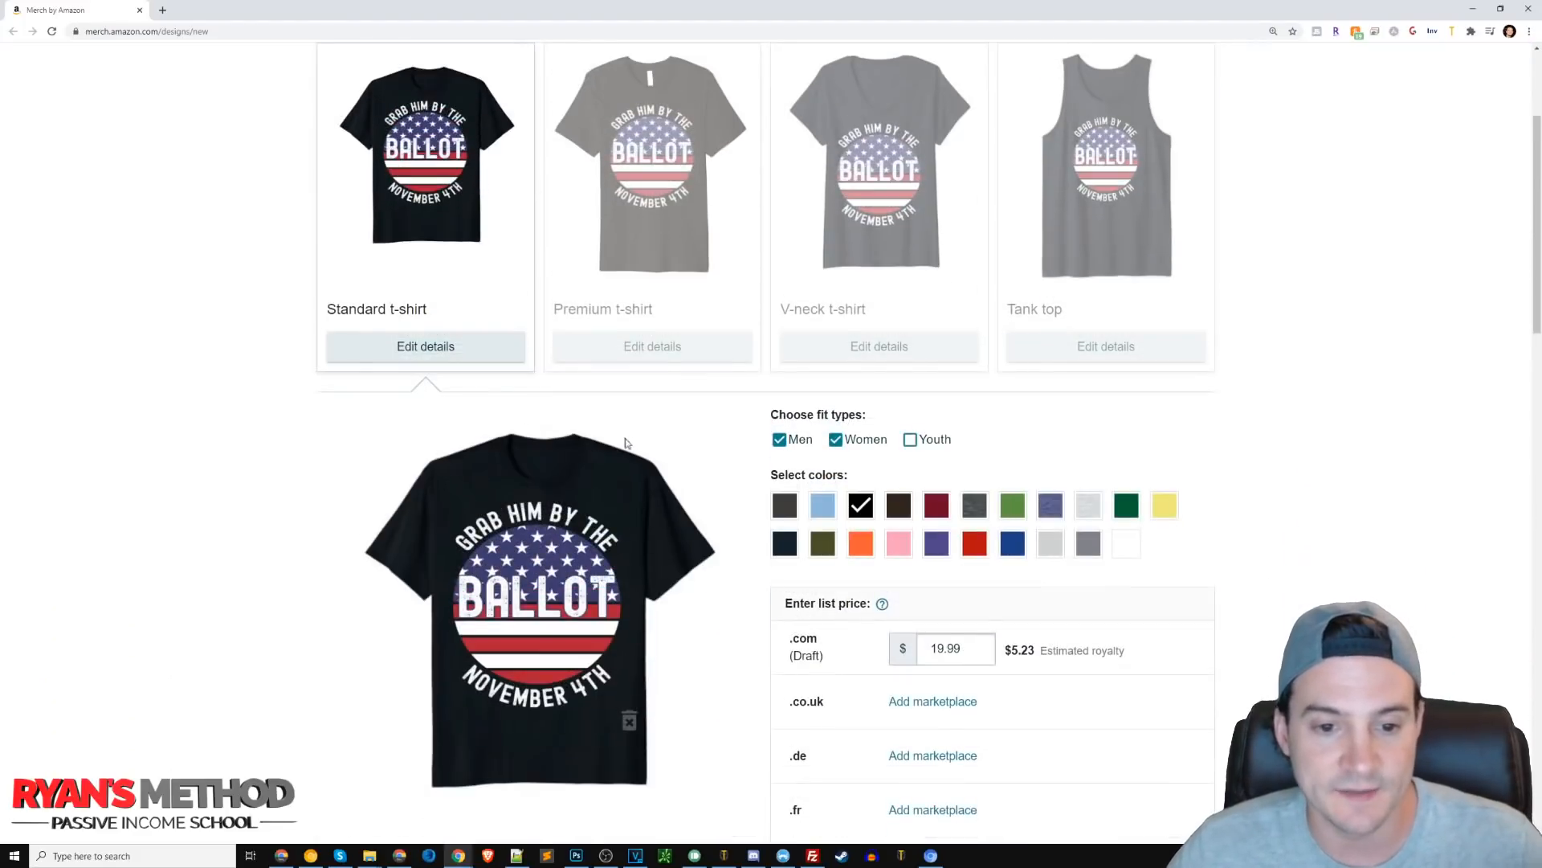
{"action": "scroll", "coordinate": [642, 418], "scroll_direction": "down", "scroll_amount": 1}
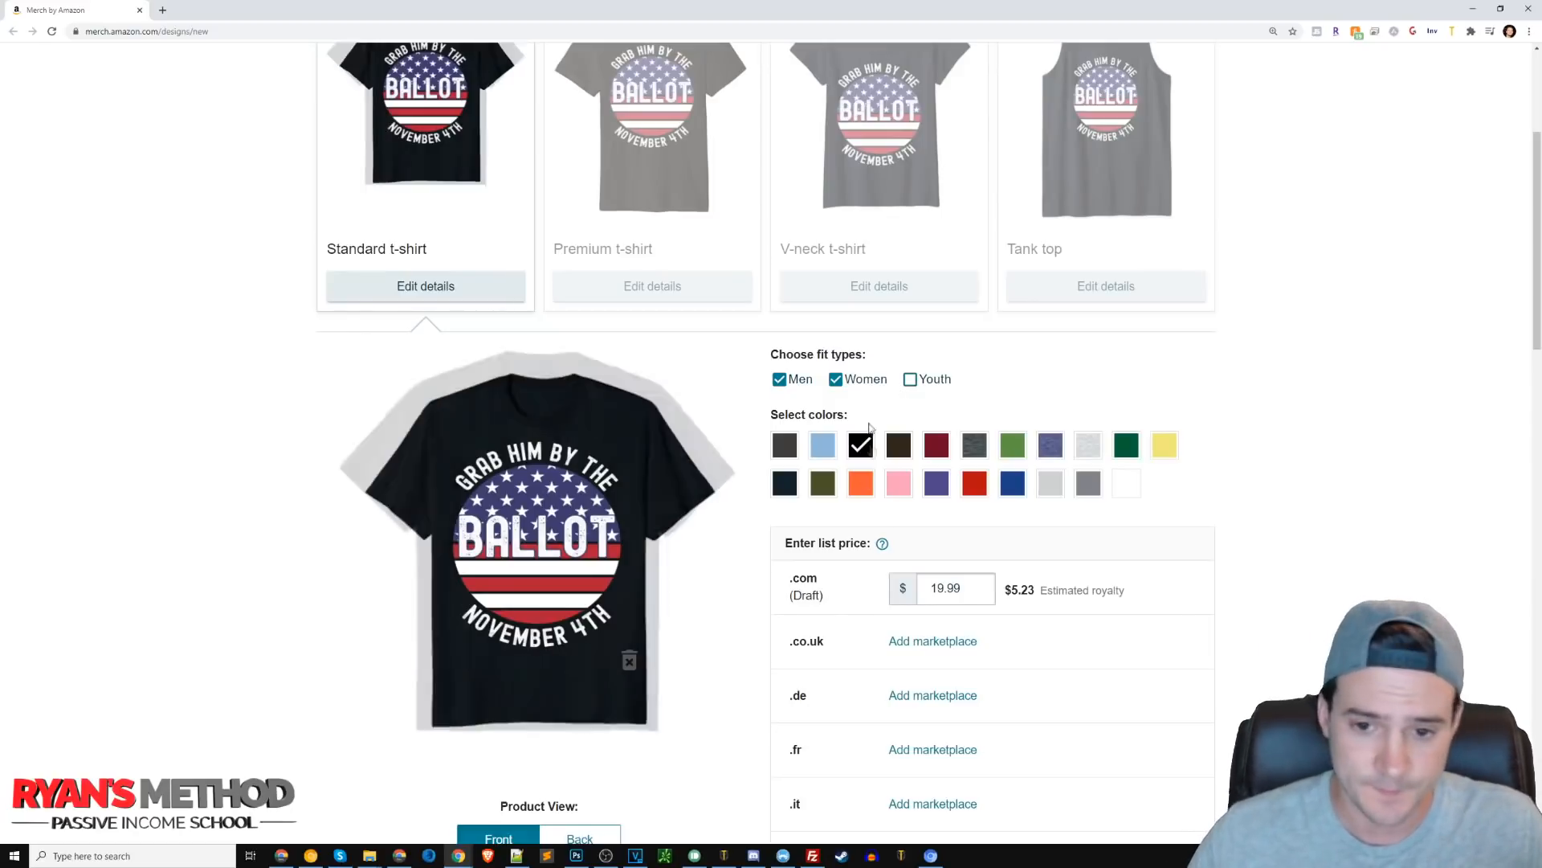
{"action": "left_click", "coordinate": [784, 444]}
{"action": "left_click", "coordinate": [785, 483]}
Add red, dark grey, maroon, Grass, Heather Blue and Heather Grey as further shirt colours.
{"action": "left_click", "coordinate": [971, 486]}
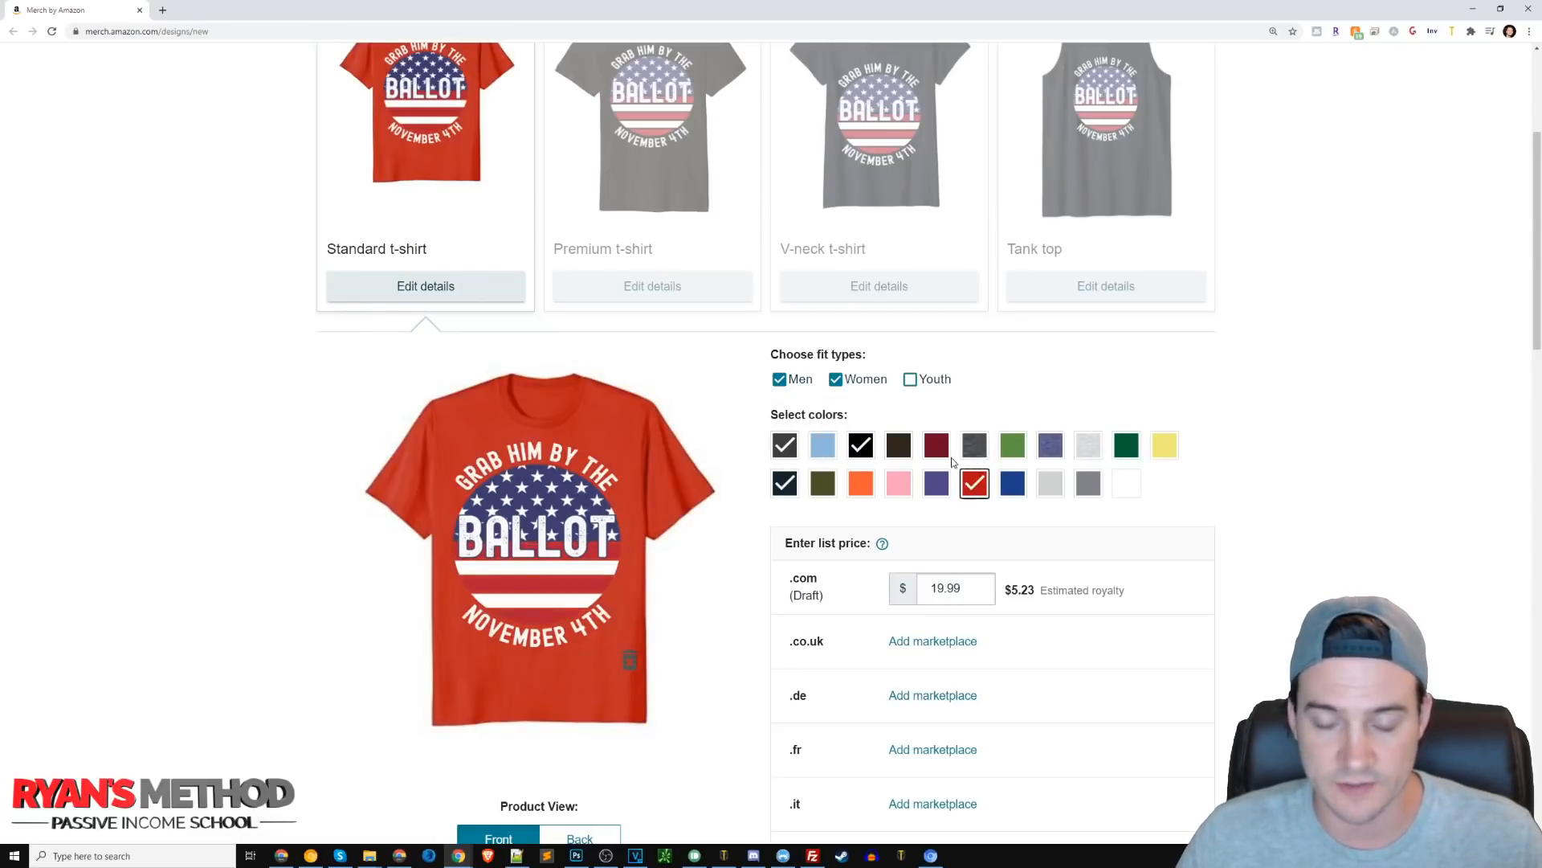
{"action": "left_click", "coordinate": [974, 444]}
{"action": "left_click", "coordinate": [929, 453]}
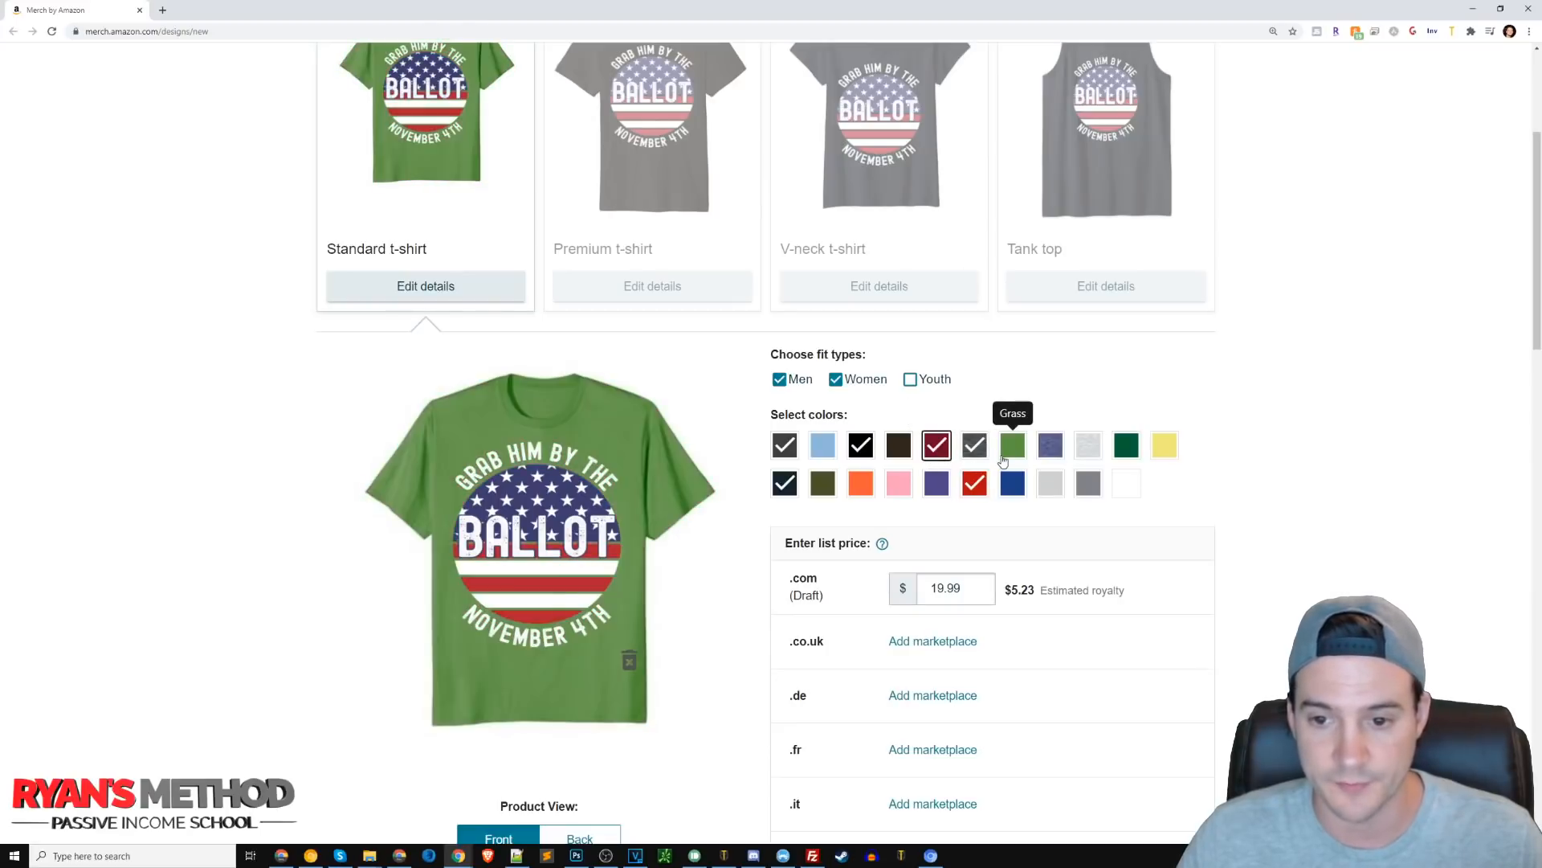
{"action": "left_click", "coordinate": [1014, 452]}
{"action": "left_click", "coordinate": [1051, 450]}
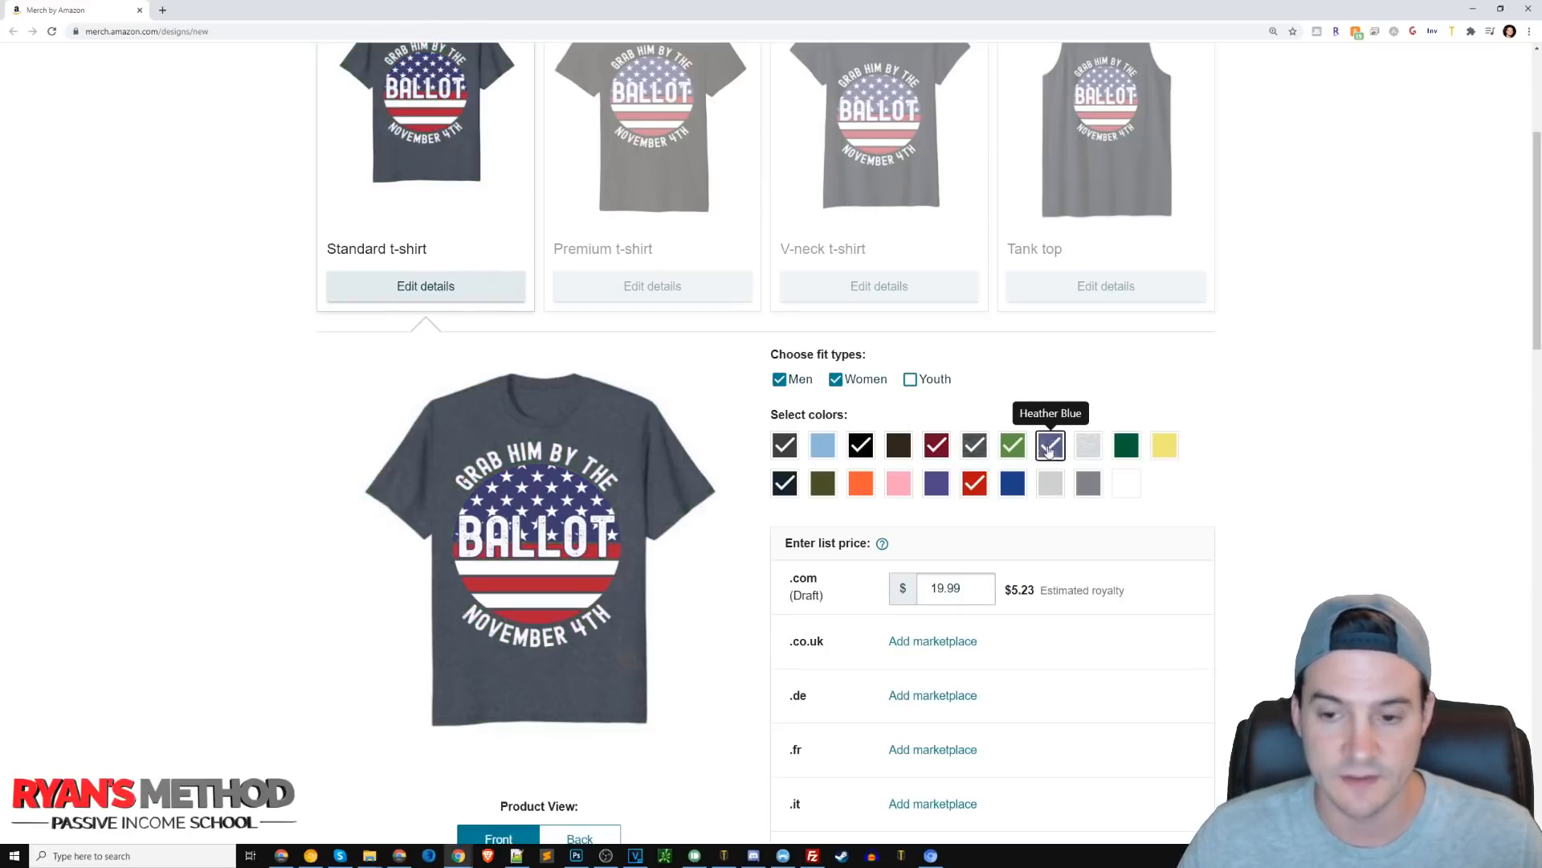
{"action": "left_click", "coordinate": [1091, 453]}
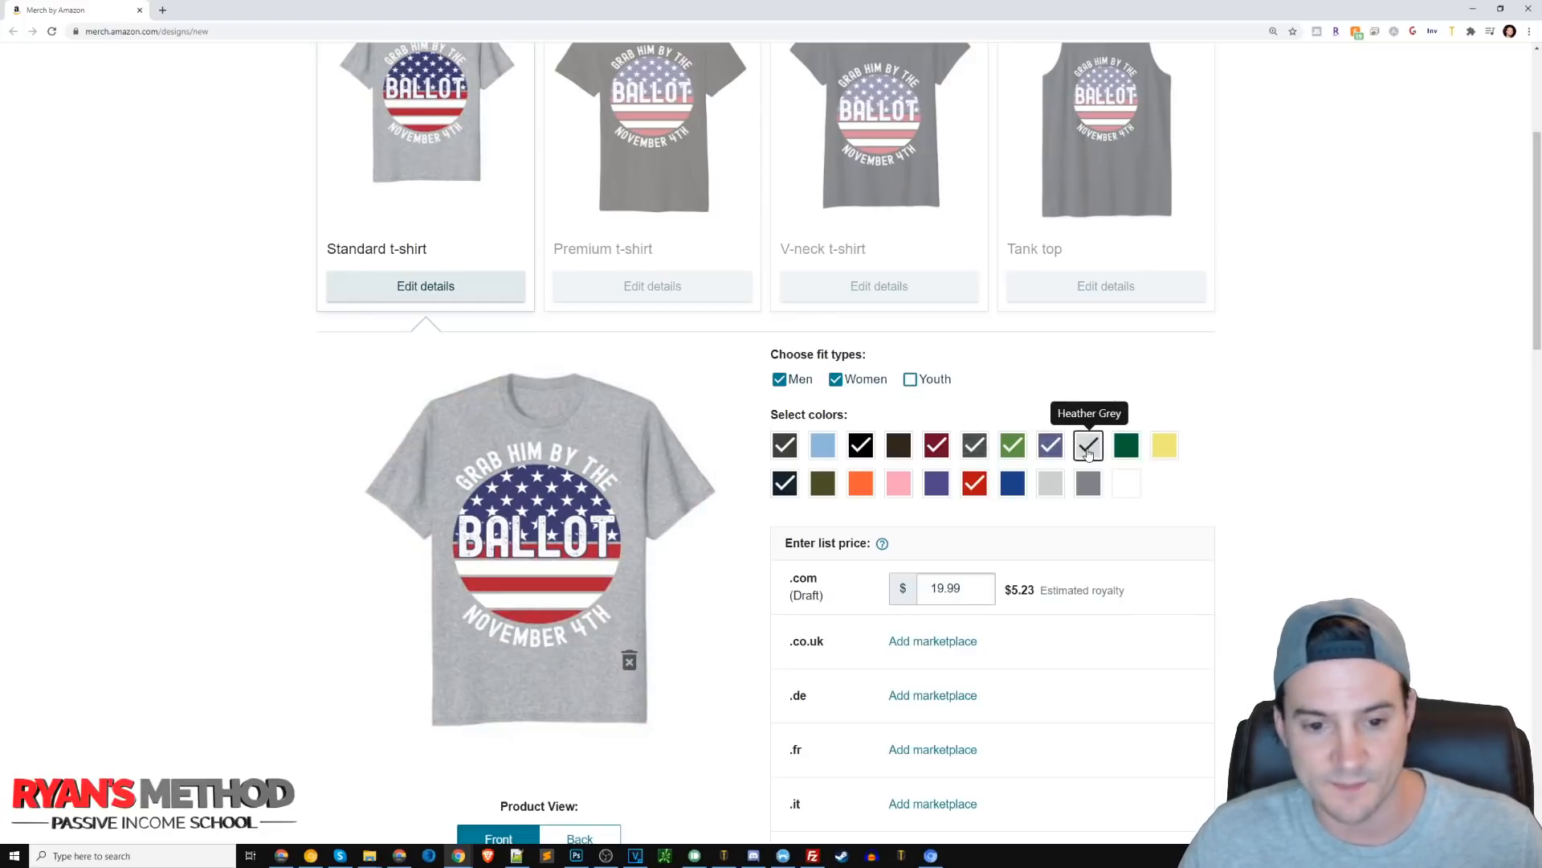
Add dark green and Royal shirt colours, and try Purple before deselecting it.
{"action": "left_click", "coordinate": [1126, 451]}
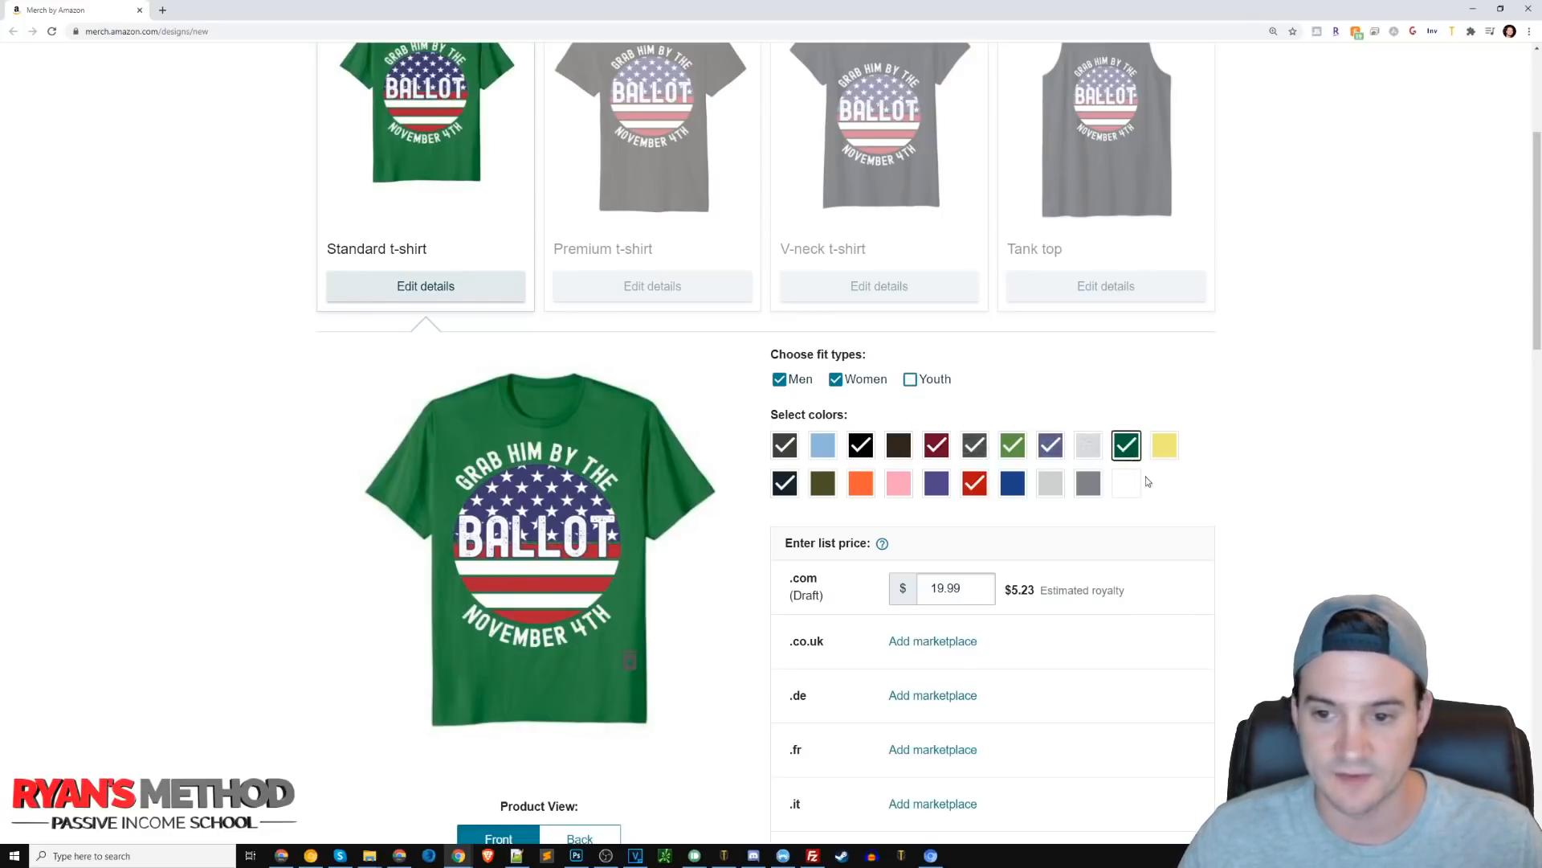
{"action": "left_click", "coordinate": [1013, 486]}
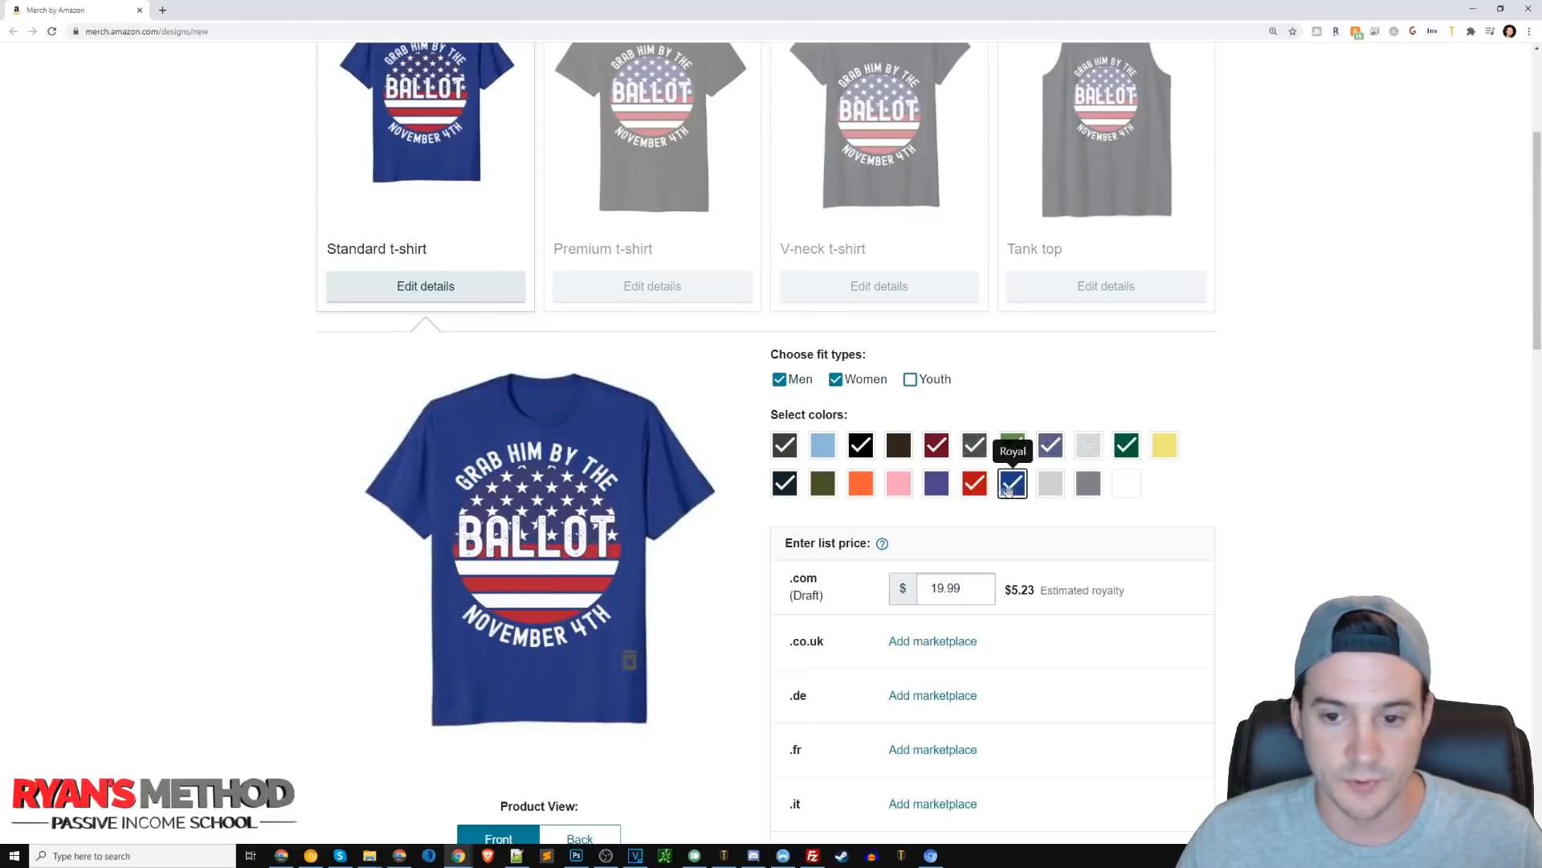
{"action": "left_click", "coordinate": [936, 486]}
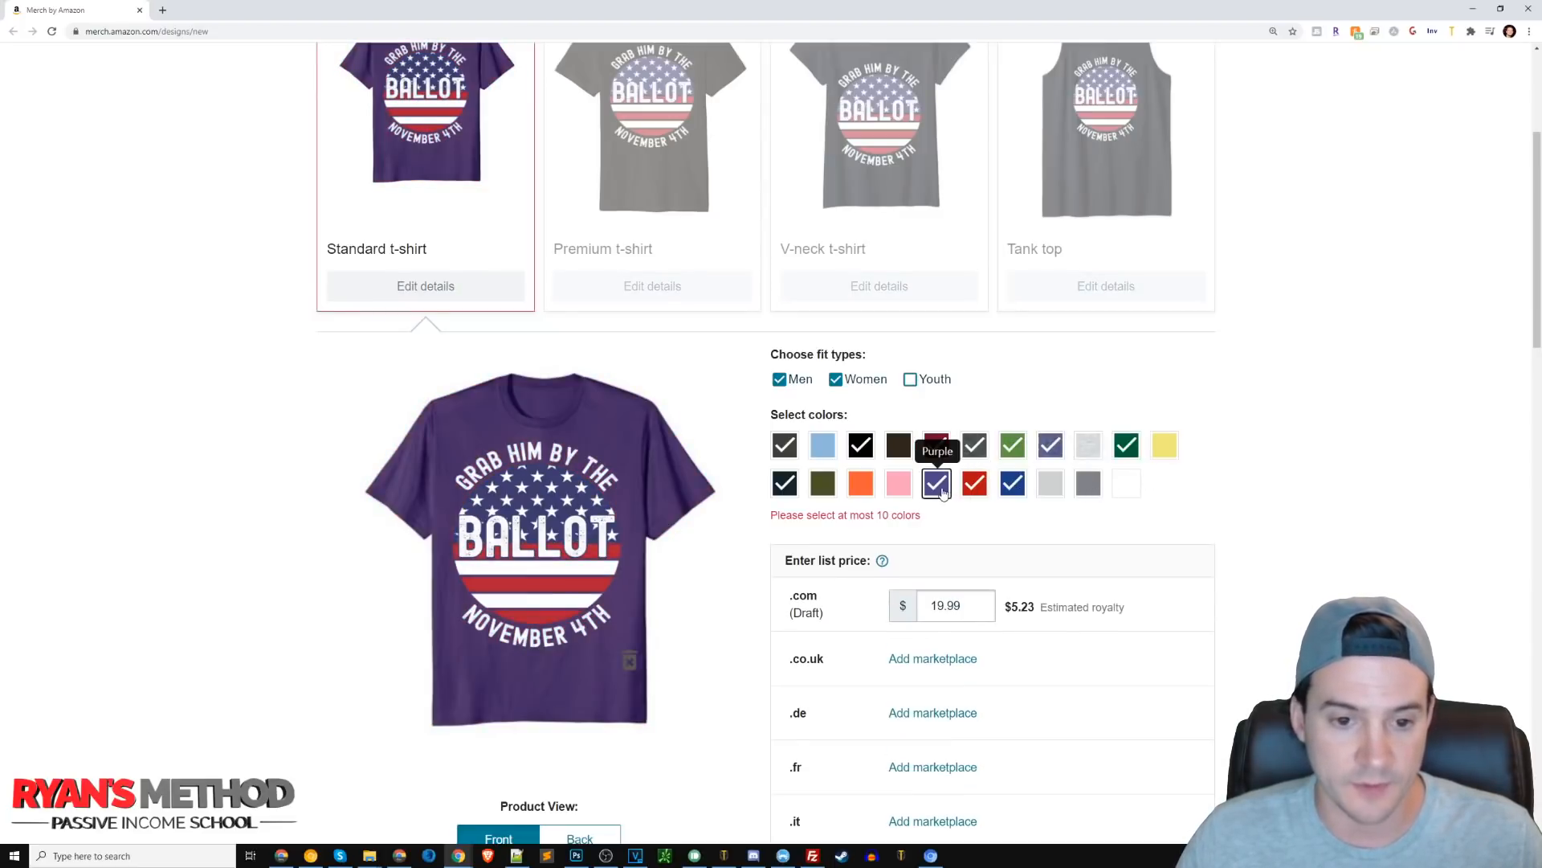
{"action": "left_click", "coordinate": [939, 487]}
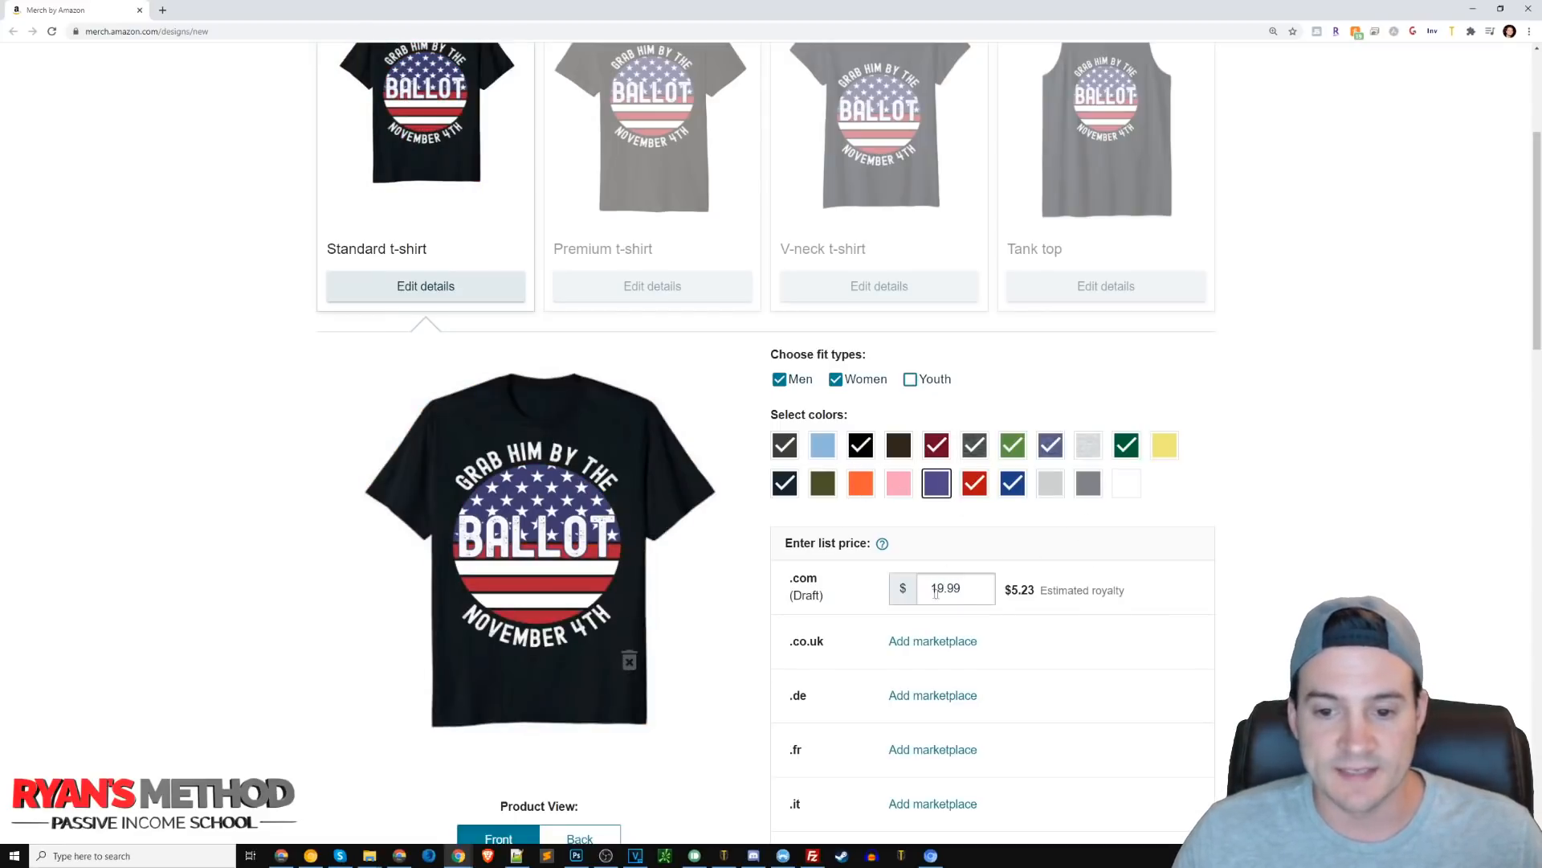
Set the .com list price to 13.99.
{"action": "left_click_drag", "start_coordinate": [961, 589], "coordinate": [725, 563]}
{"action": "type", "text": "13.07"}
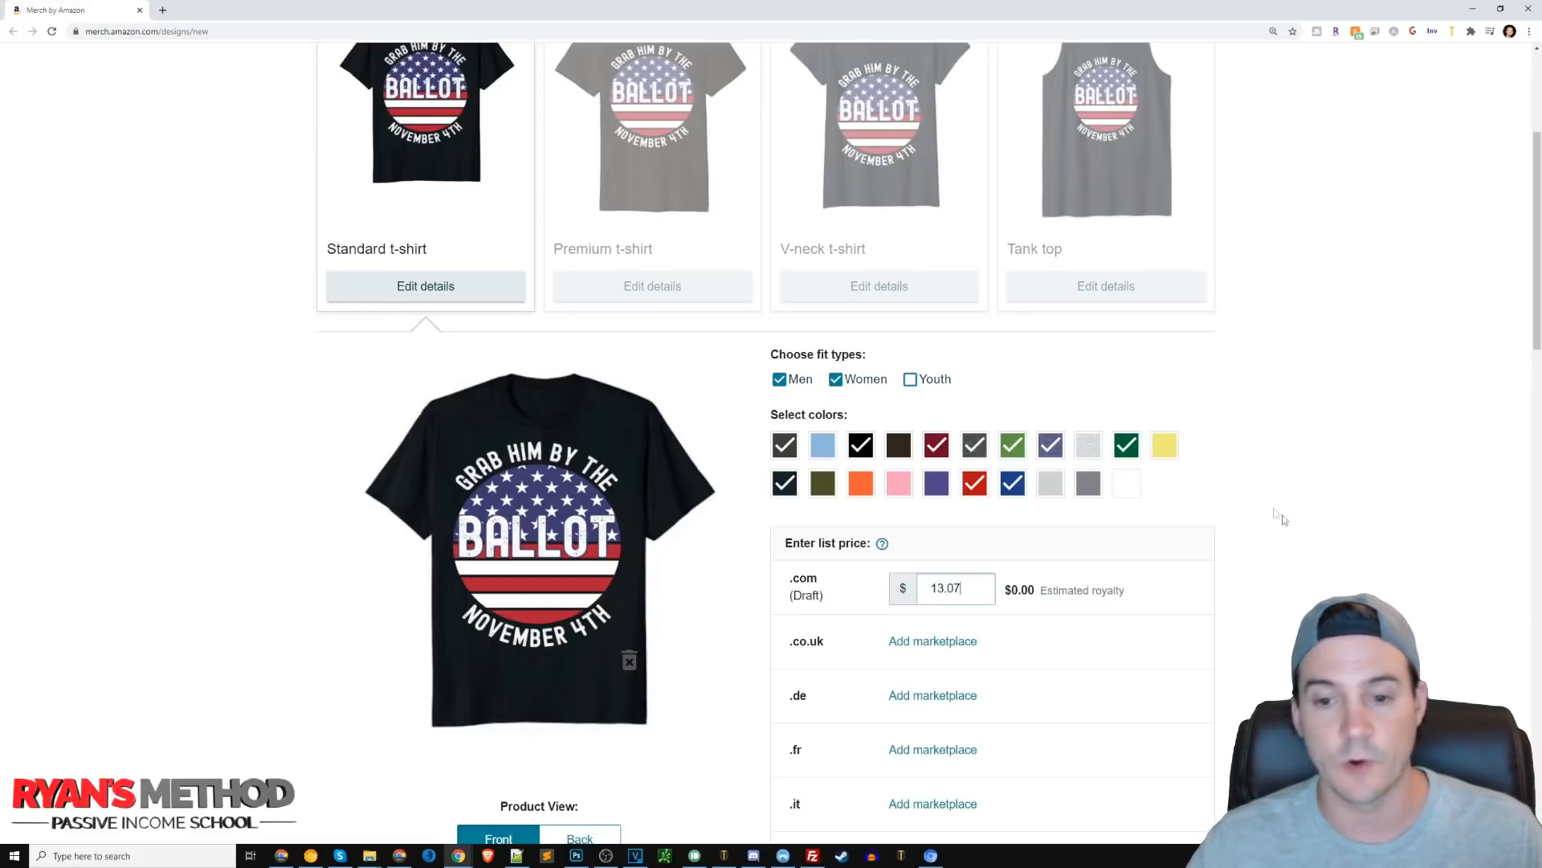
{"action": "scroll", "coordinate": [1277, 521], "scroll_direction": "down", "scroll_amount": 1}
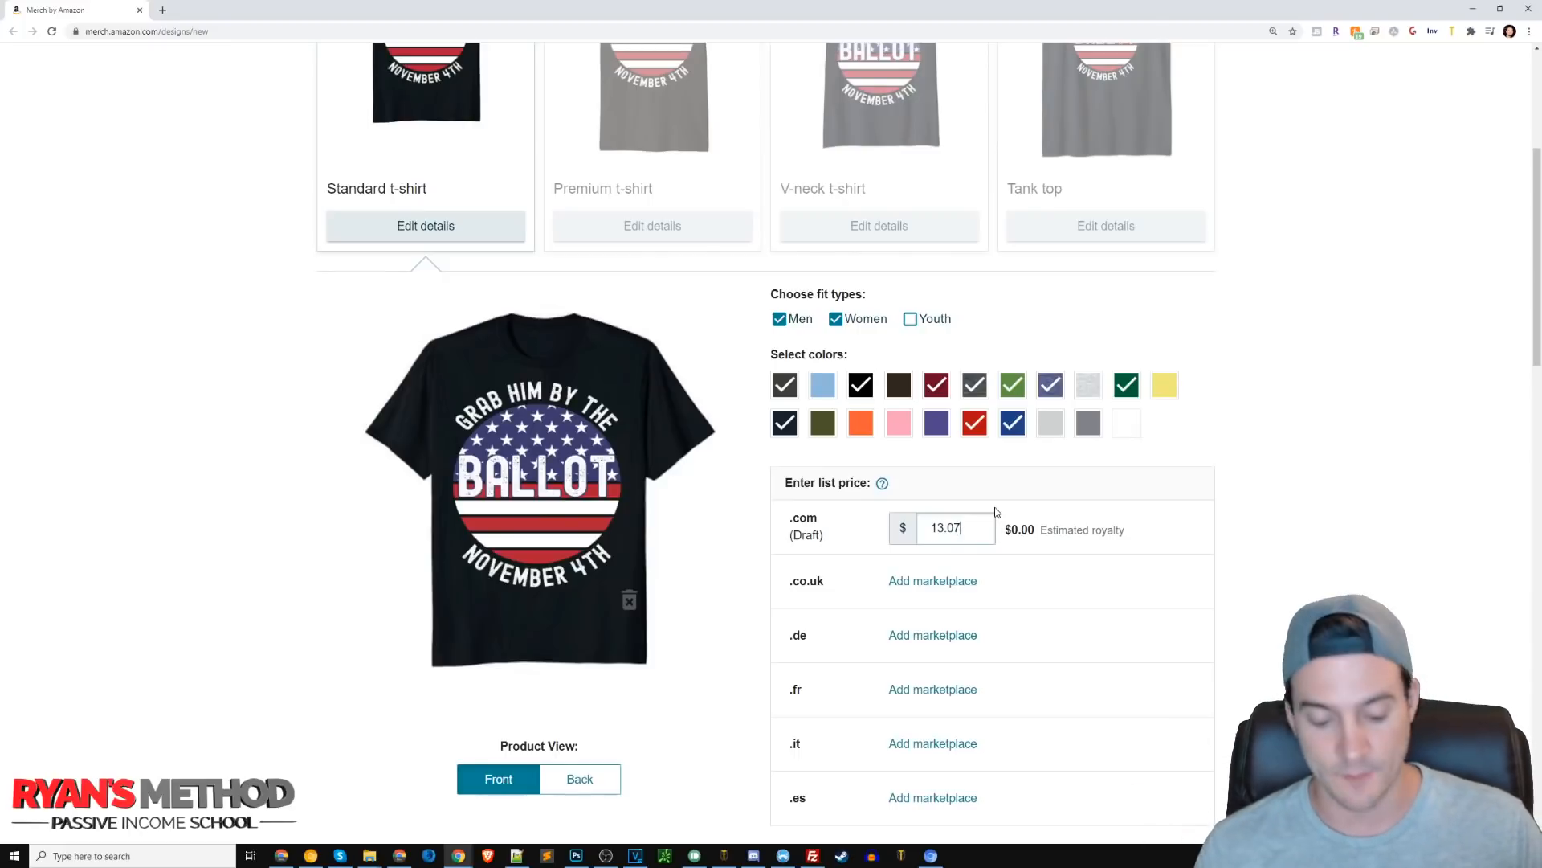
{"action": "type", "text": "99"}
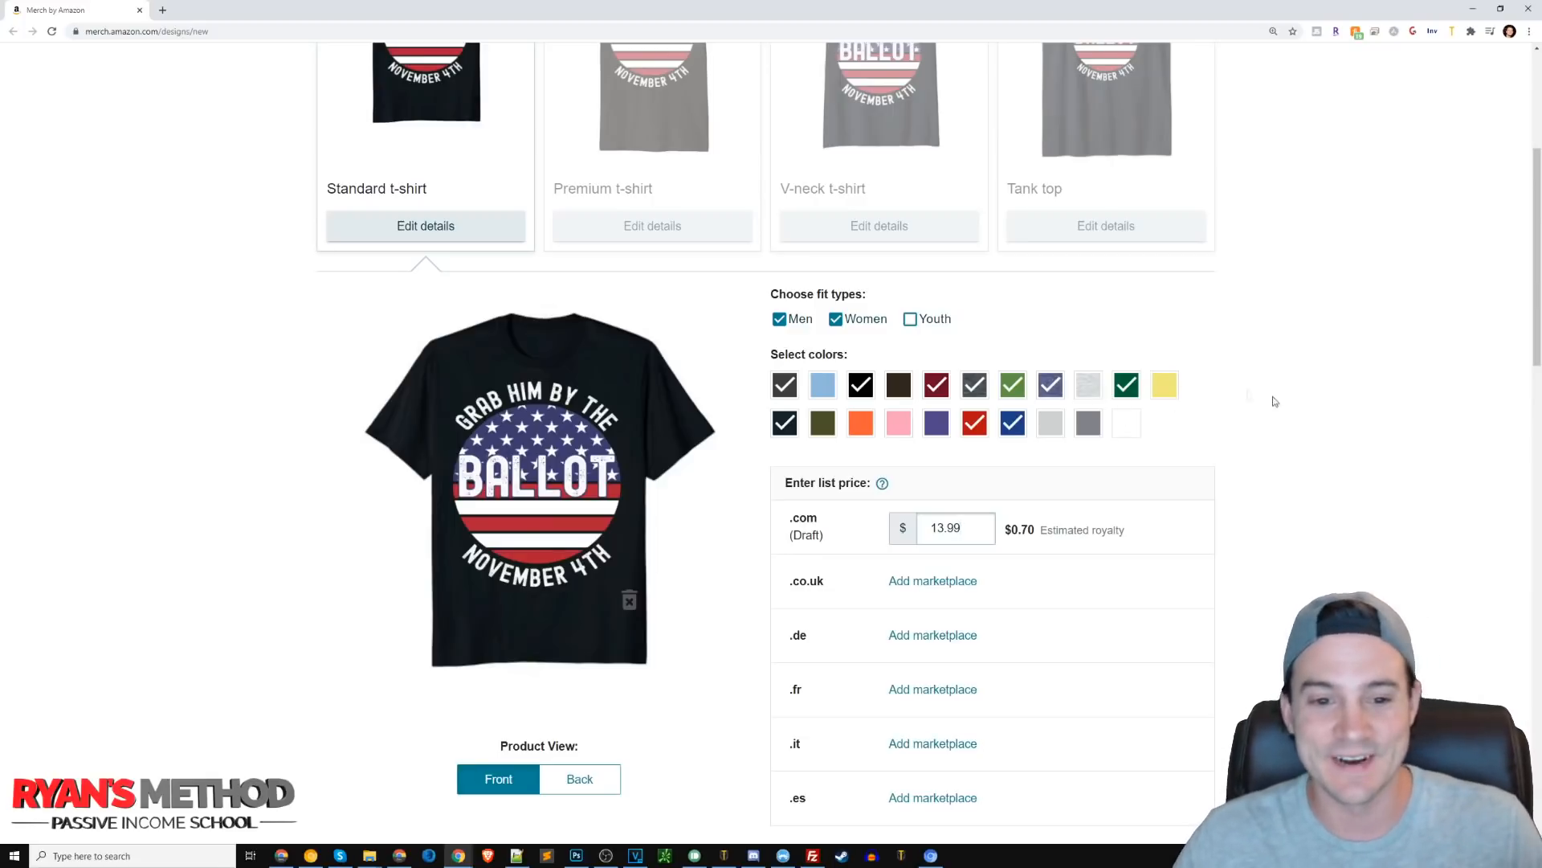
Start entering Grab H as the design title in the English product details.
{"action": "scroll", "coordinate": [1309, 509], "scroll_direction": "down", "scroll_amount": 1}
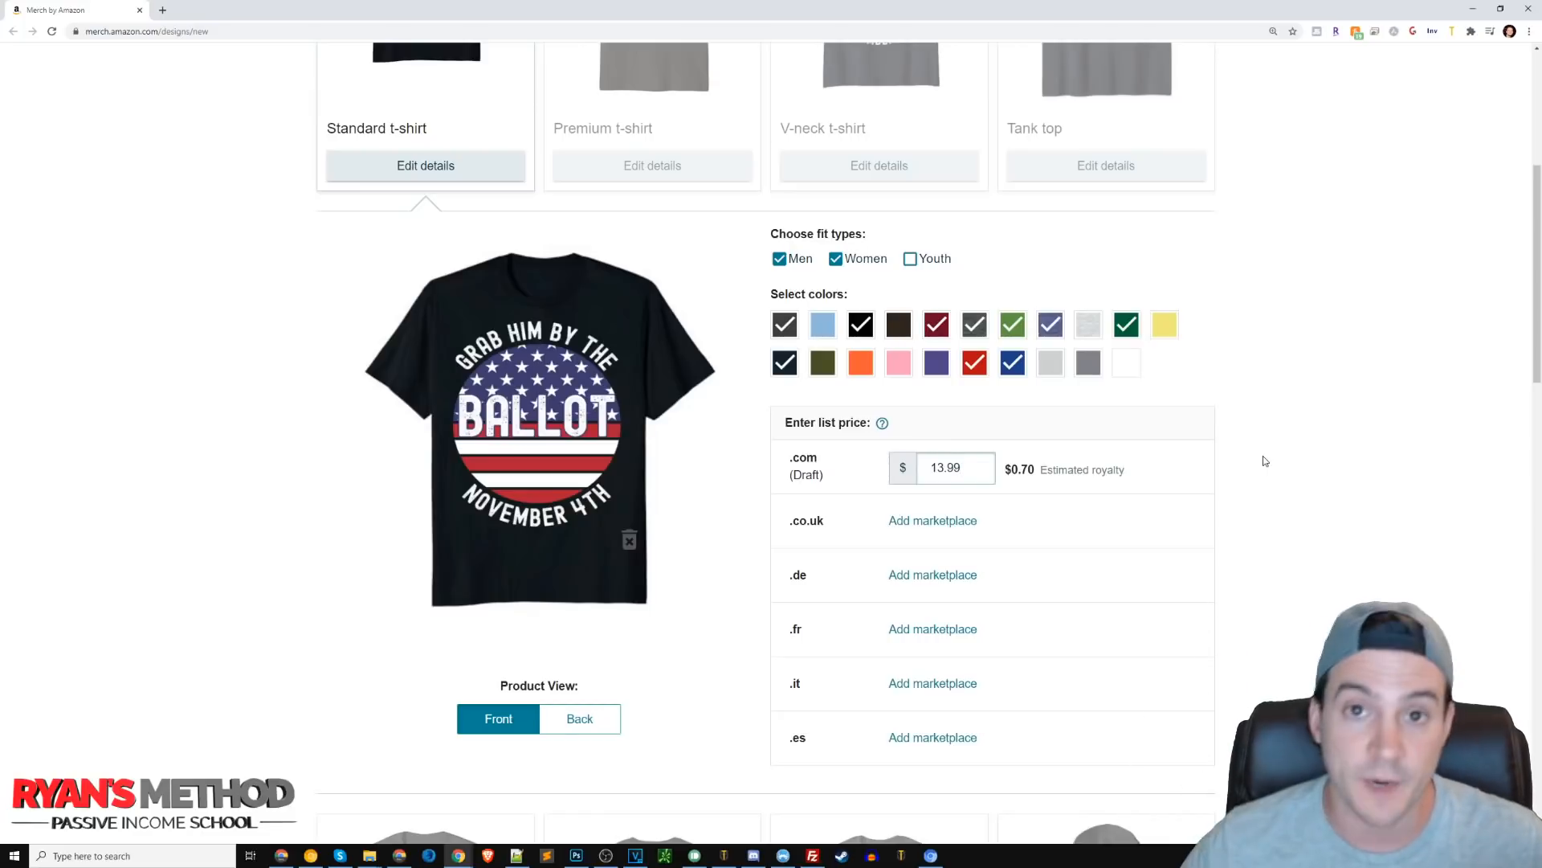
{"action": "left_click_drag", "start_coordinate": [968, 466], "coordinate": [834, 471]}
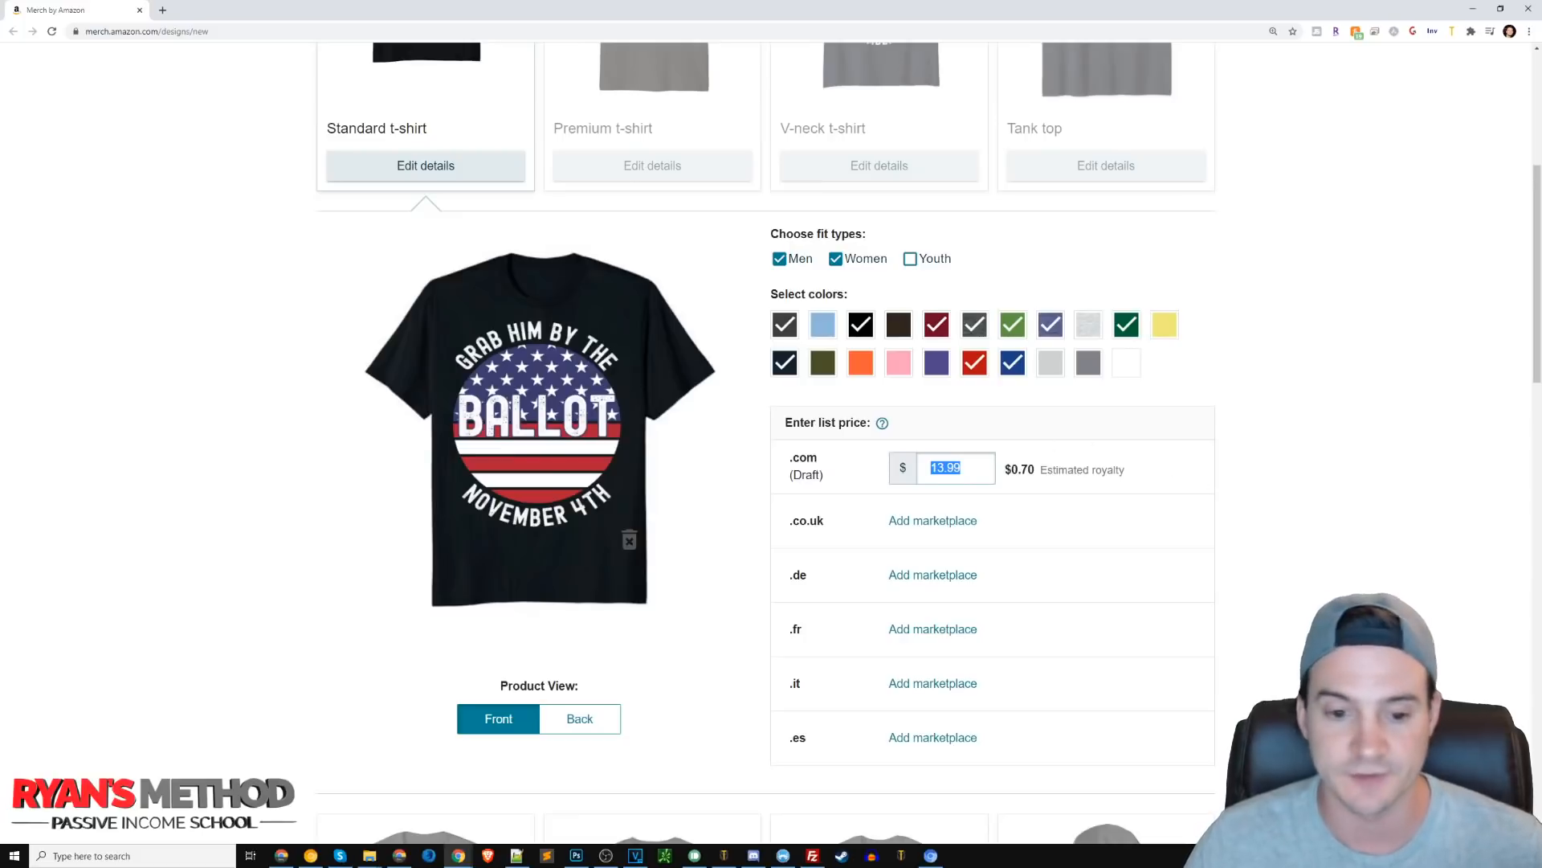
{"action": "scroll", "coordinate": [1379, 447], "scroll_direction": "down", "scroll_amount": 3}
{"action": "scroll", "coordinate": [1379, 447], "scroll_direction": "down", "scroll_amount": 10}
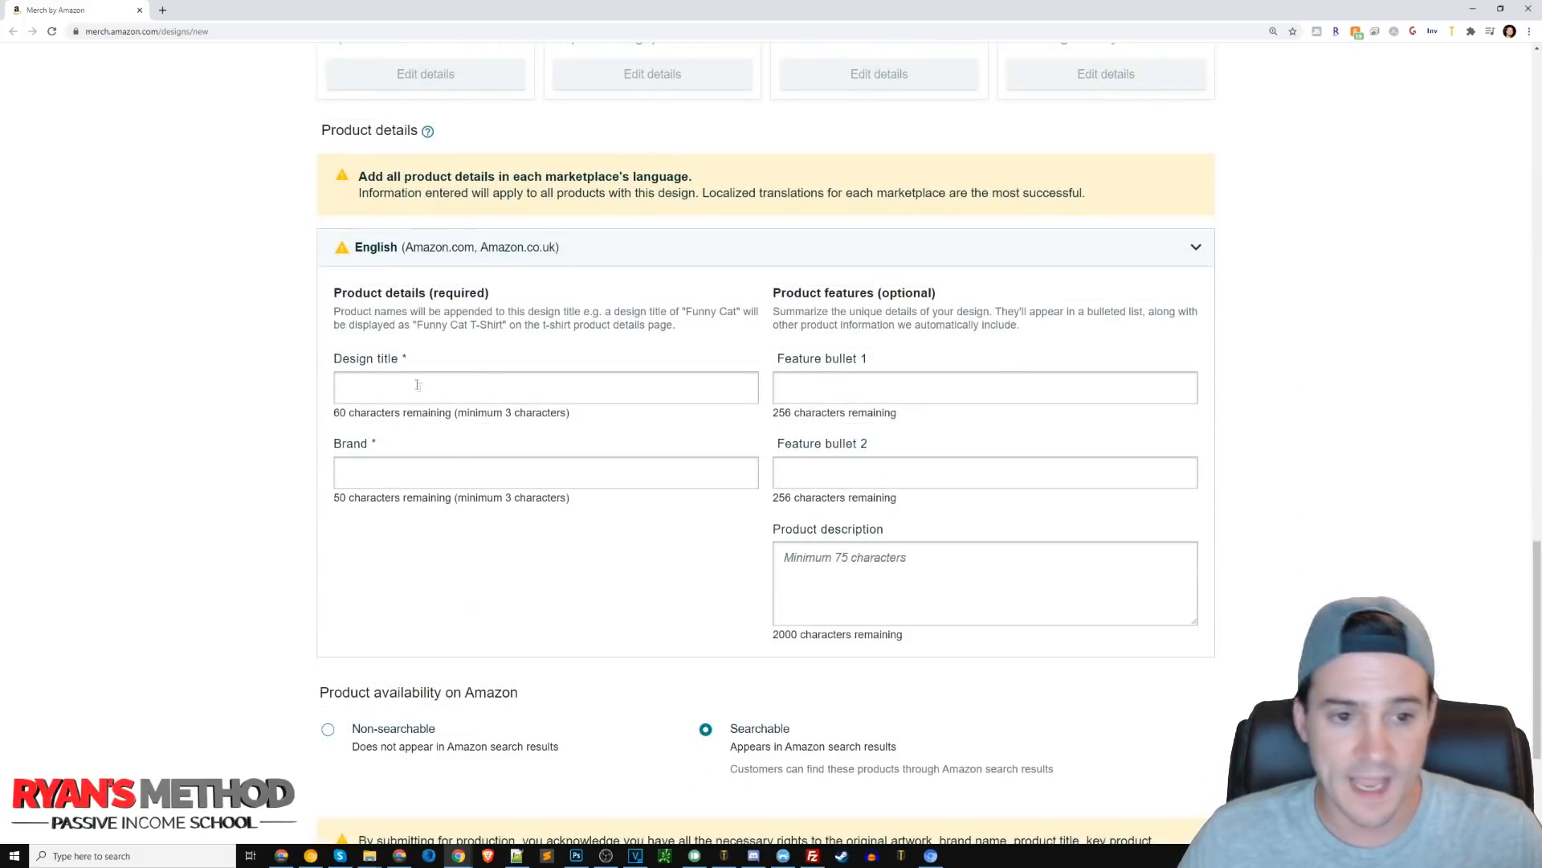
{"action": "left_click", "coordinate": [392, 461]}
{"action": "left_click", "coordinate": [437, 369]}
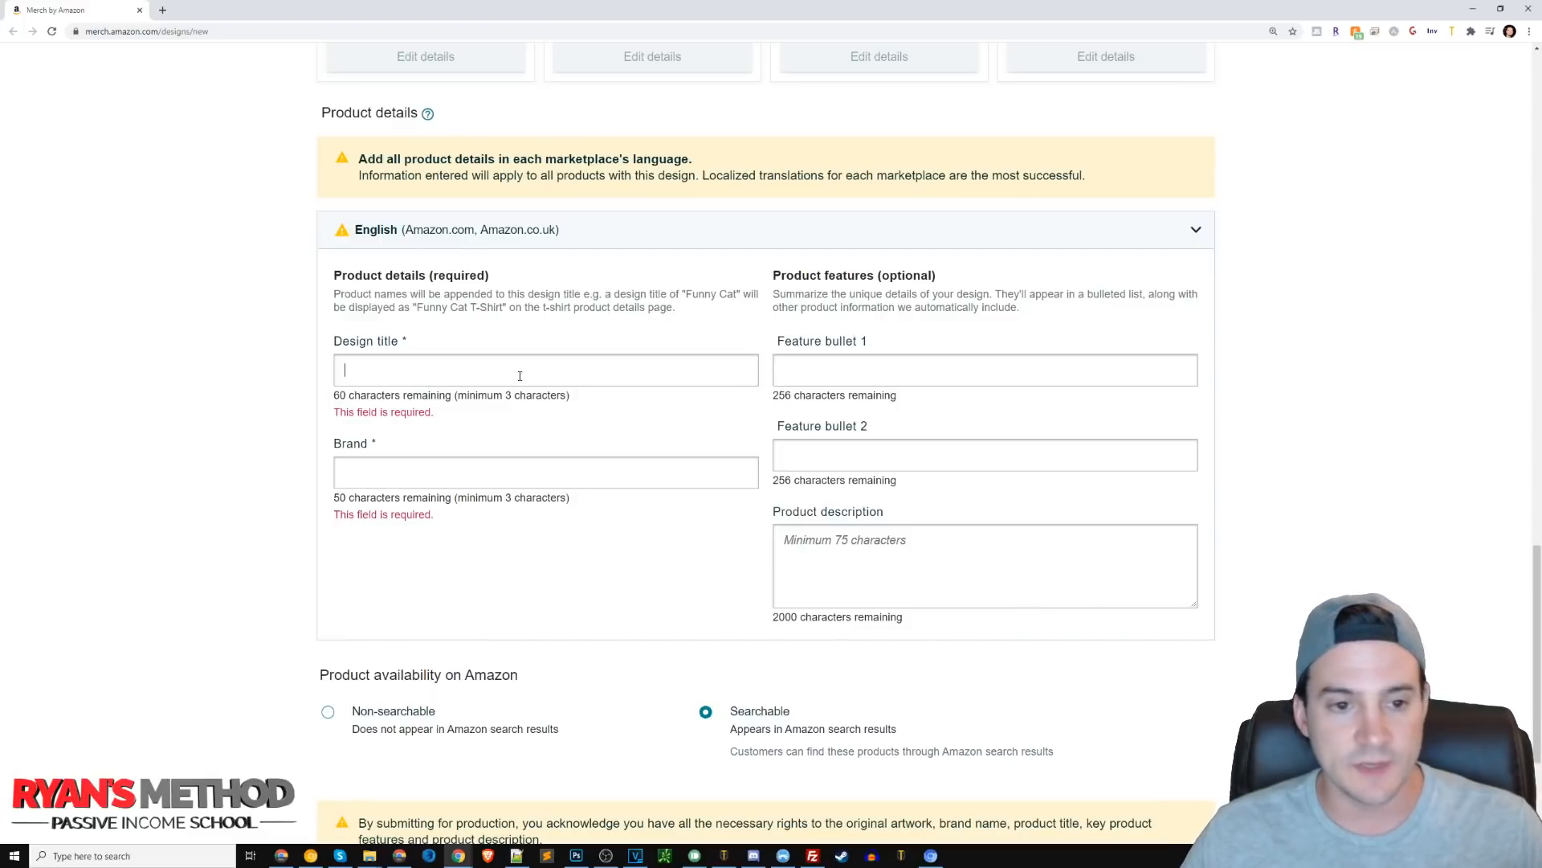
{"action": "type", "text": "G"}
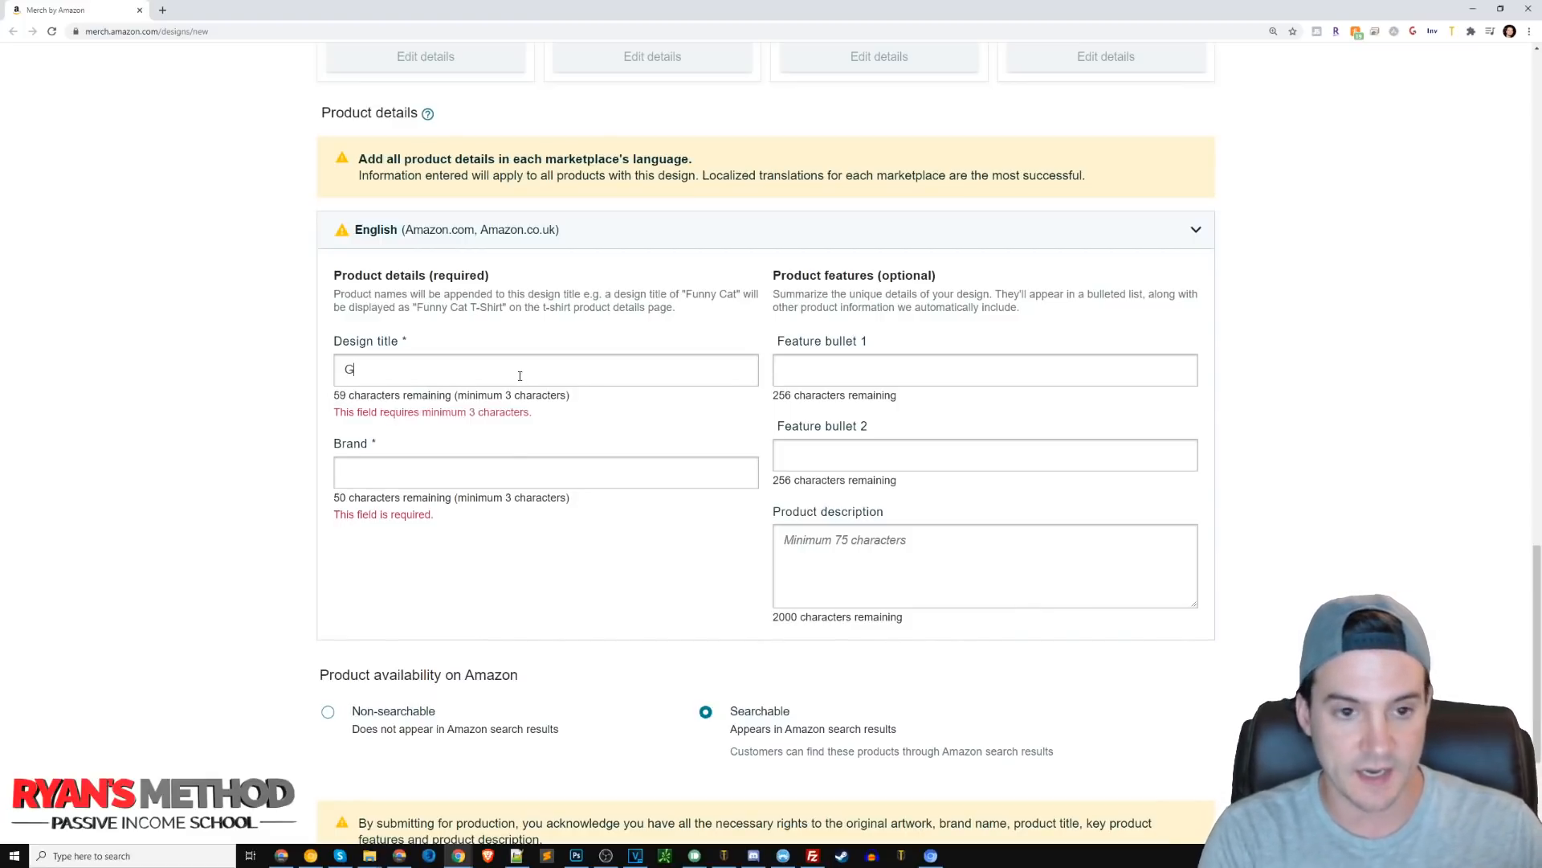
{"action": "type", "text": "rab H"}
Enter Grab Him By The Ballot November 4th as the brand.
{"action": "scroll", "coordinate": [630, 311], "scroll_direction": "up", "scroll_amount": 12}
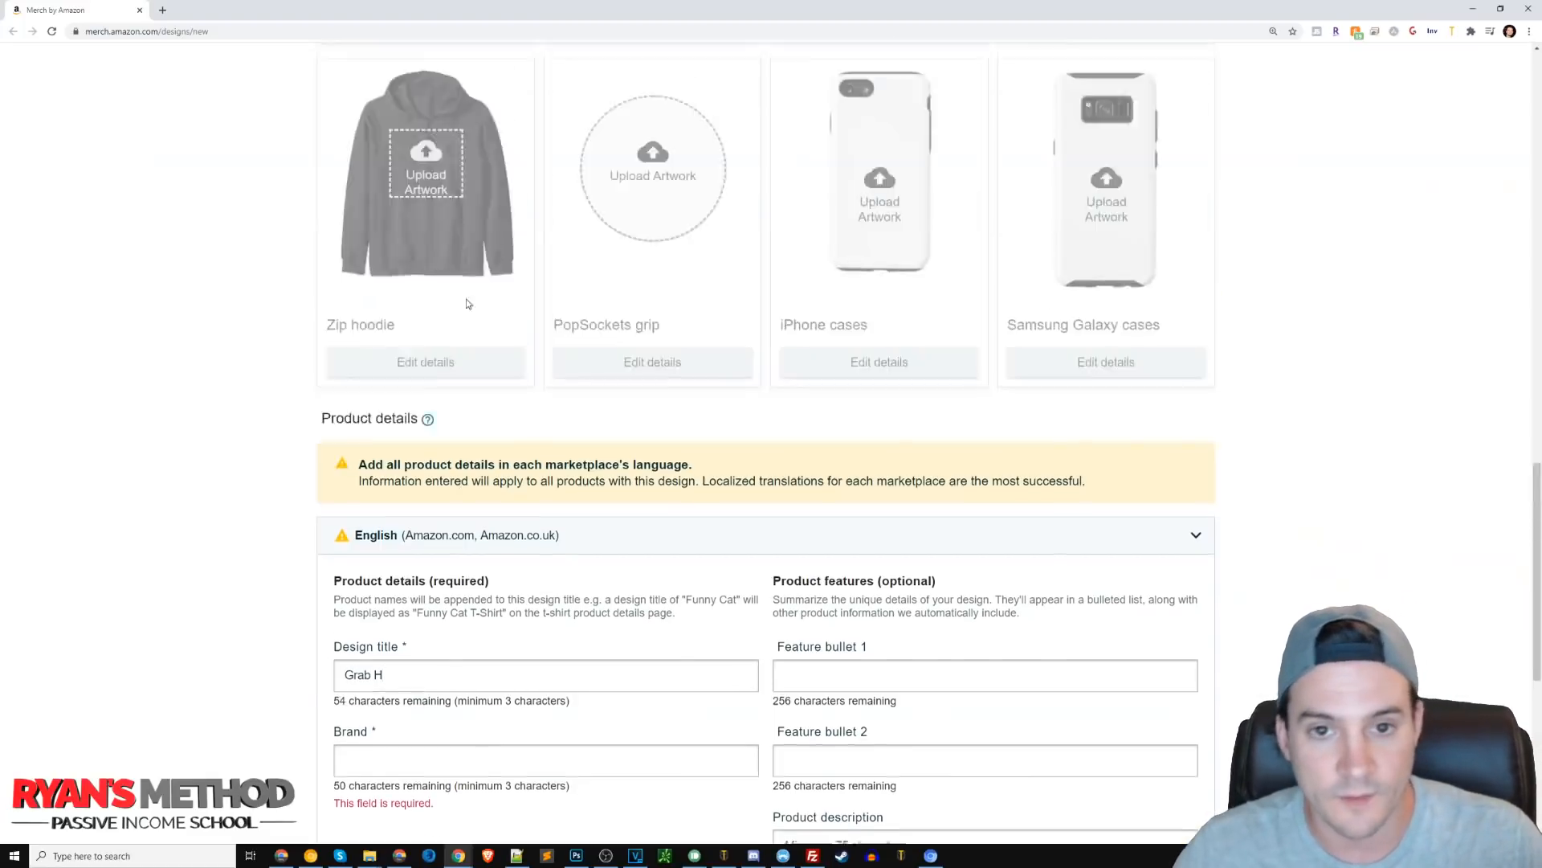
{"action": "scroll", "coordinate": [772, 327], "scroll_direction": "down", "scroll_amount": 6}
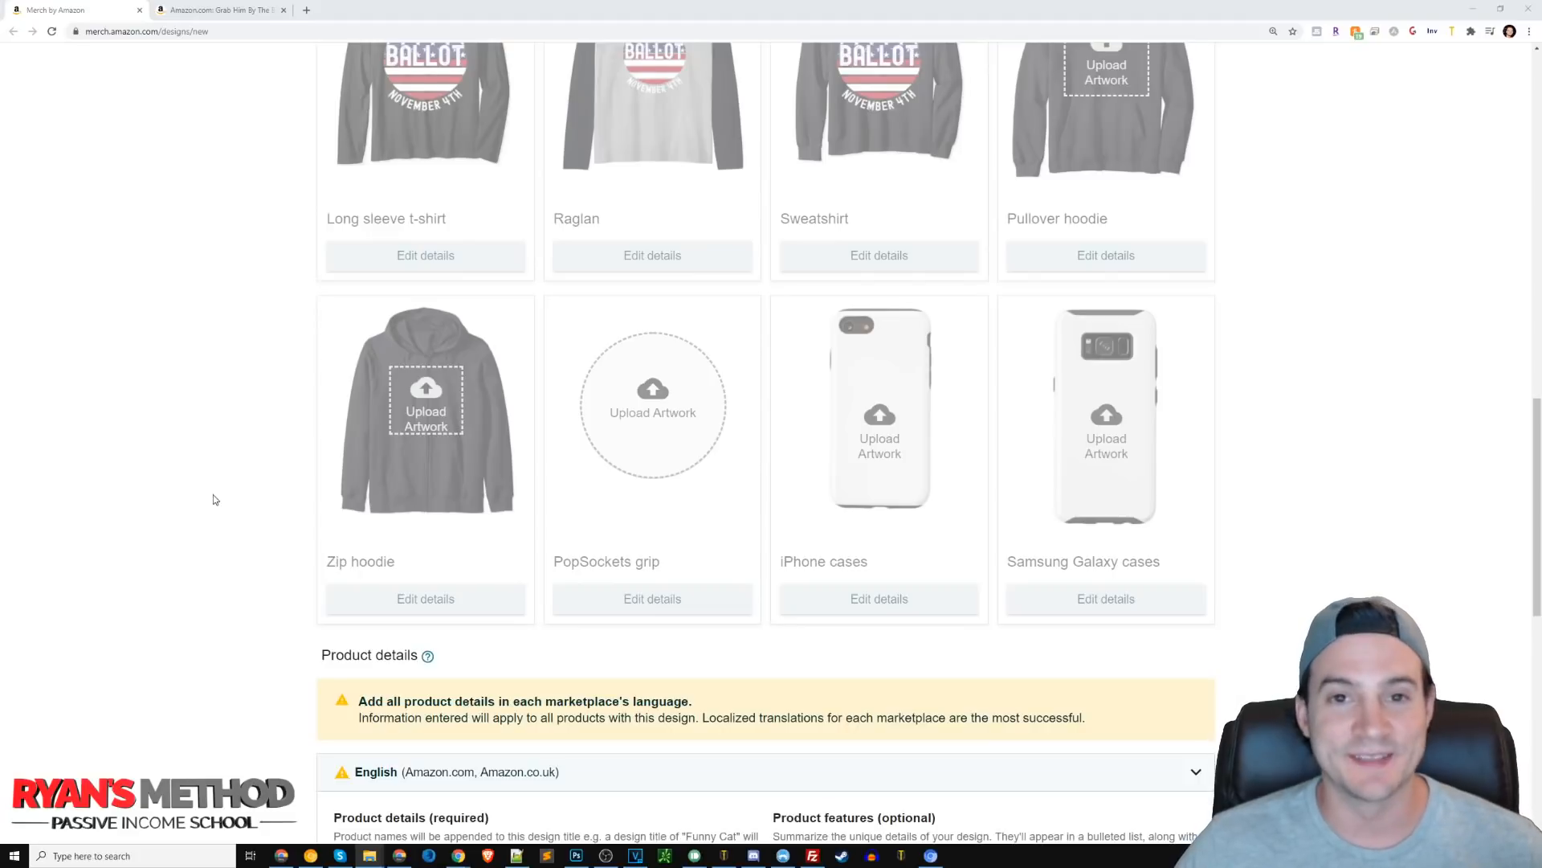
{"action": "scroll", "coordinate": [171, 526], "scroll_direction": "down", "scroll_amount": 5}
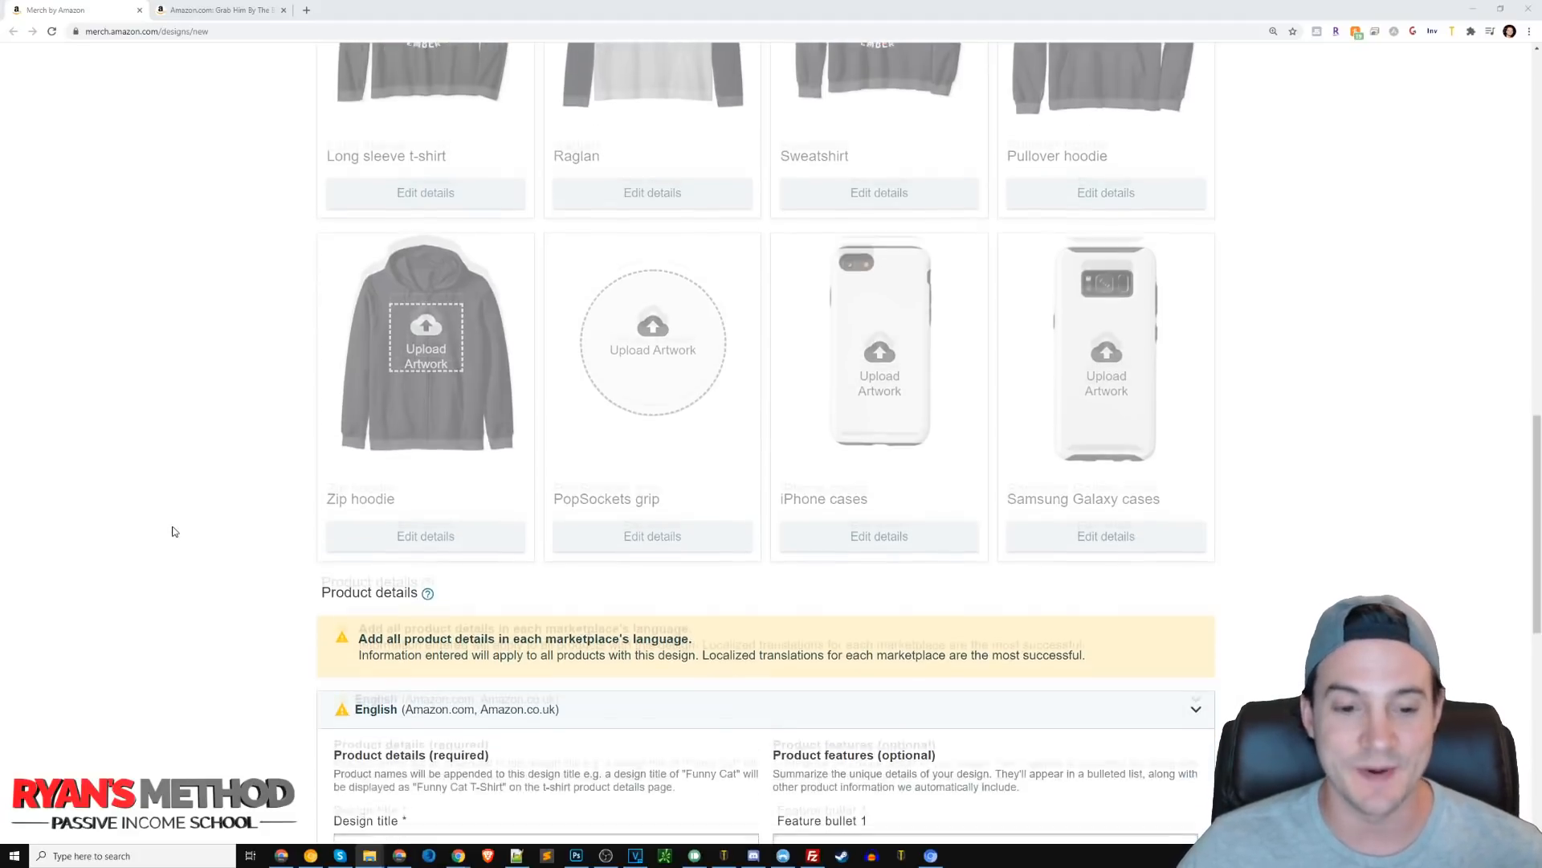
{"action": "left_click", "coordinate": [401, 490]}
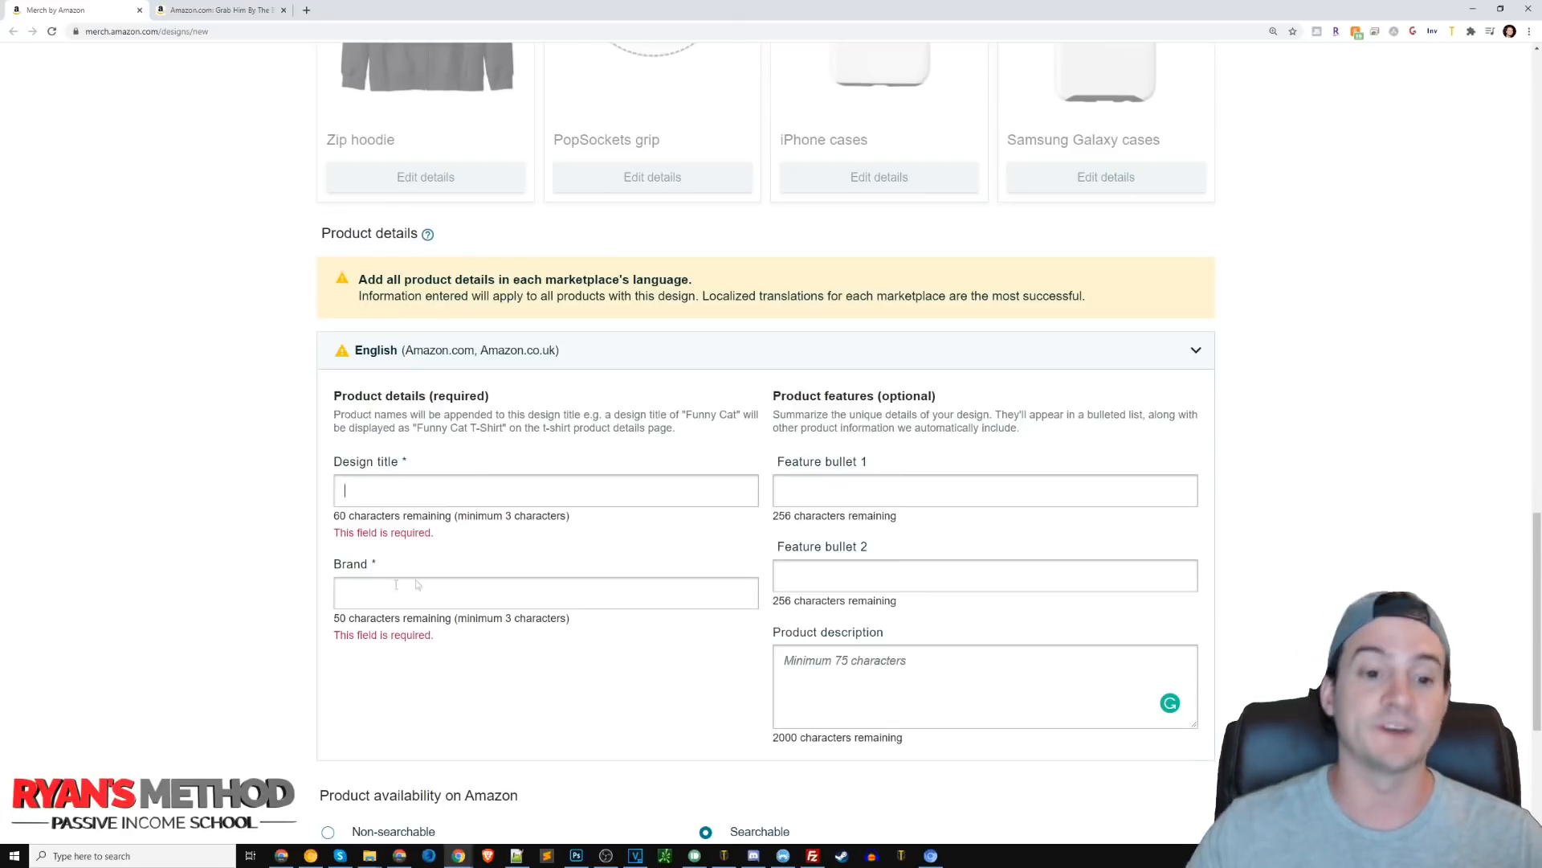
{"action": "left_click", "coordinate": [371, 587]}
{"action": "type", "text": "Grab Him By the B"}
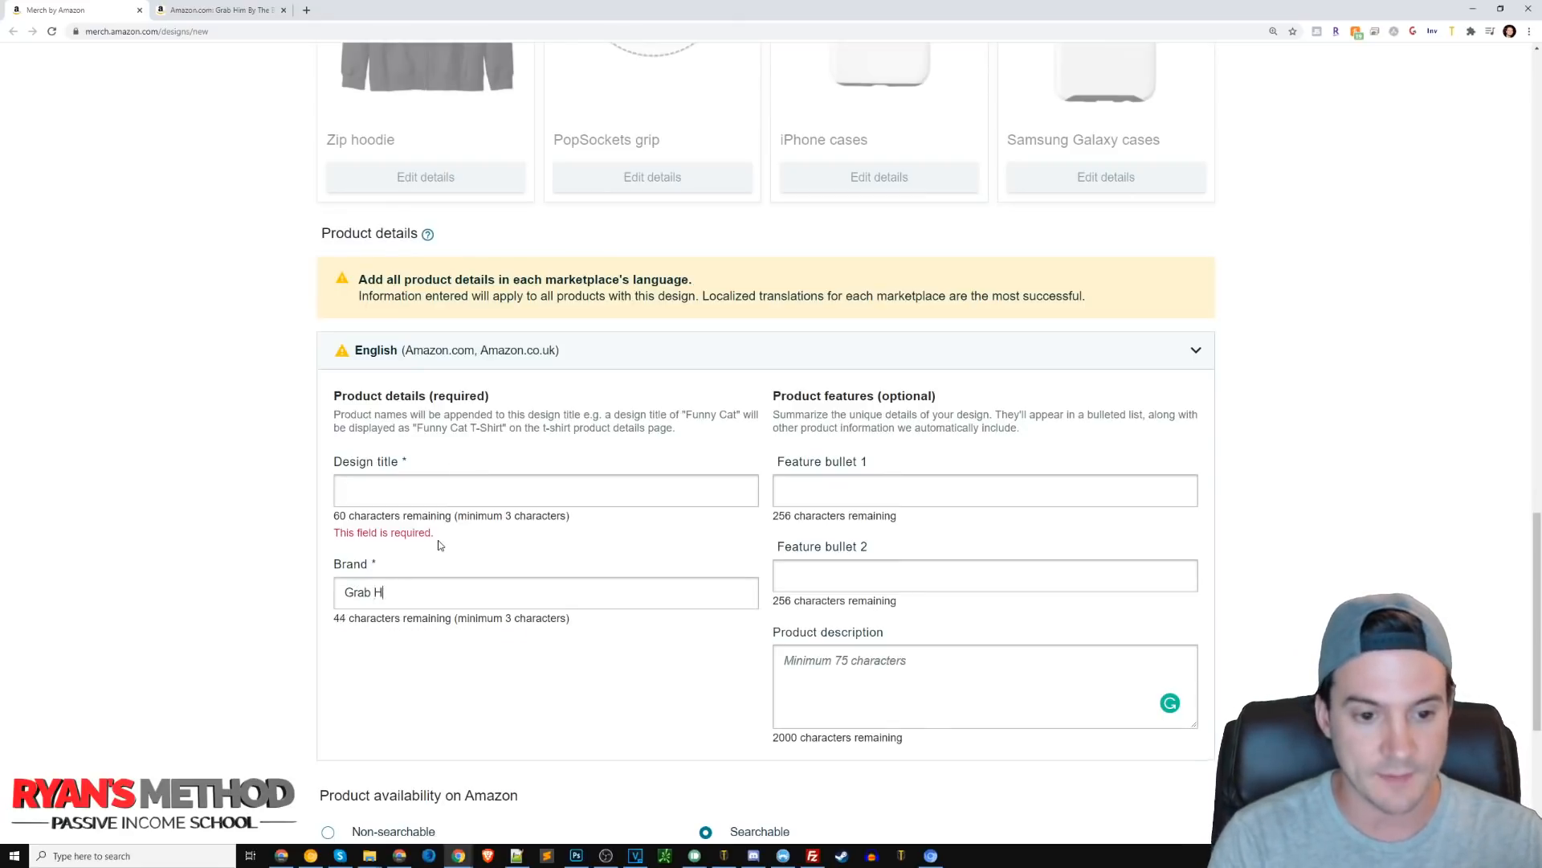
{"action": "key", "text": "BackSpace"}
{"action": "key", "text": "BackSpace"}
{"action": "key", "text": "BackSpace"}
{"action": "key", "text": "BackSpace"}
{"action": "key", "text": "BackSpace"}
{"action": "type", "text": "The Ballot November 4th"}
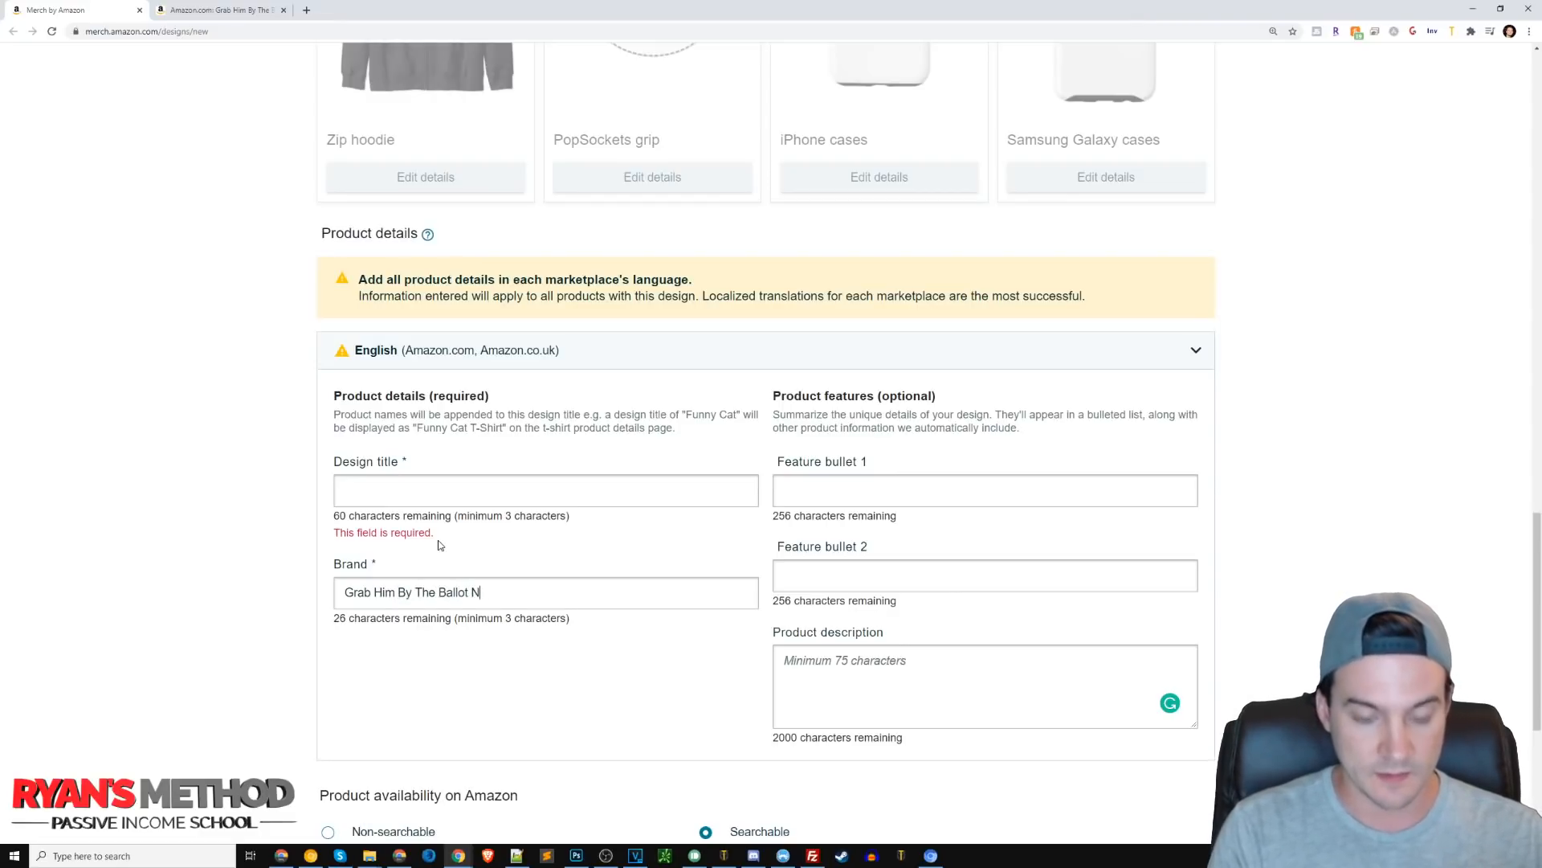
Copy the brand text and paste it as the design title.
{"action": "scroll", "coordinate": [439, 545], "scroll_direction": "up", "scroll_amount": 10}
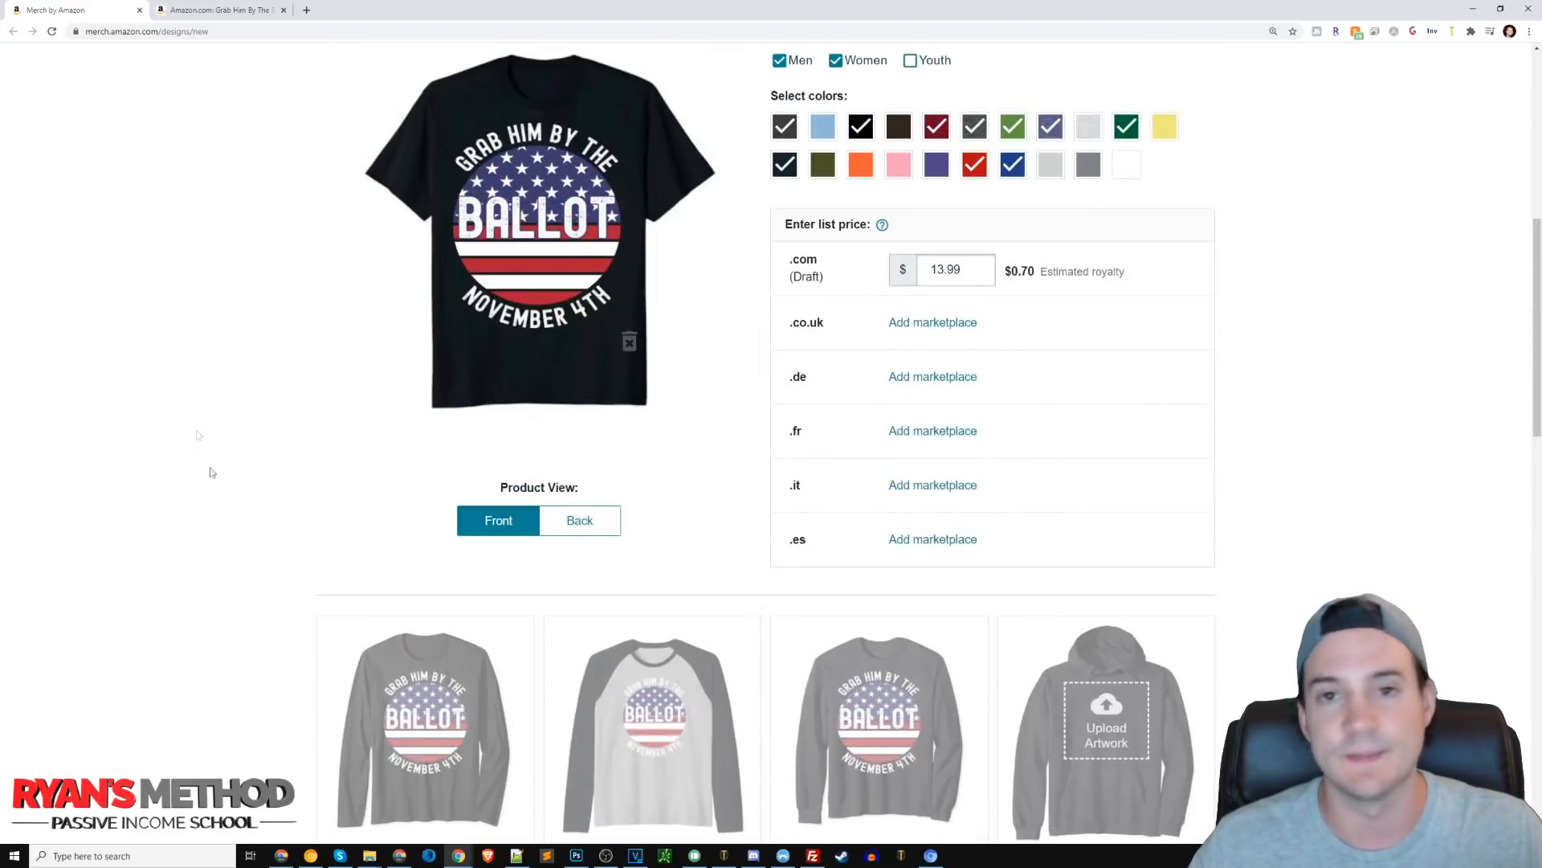
{"action": "scroll", "coordinate": [196, 482], "scroll_direction": "down", "scroll_amount": 10}
{"action": "triple_click", "coordinate": [517, 351]}
{"action": "key", "text": "ctrl+c"}
{"action": "left_click", "coordinate": [358, 251]}
{"action": "key", "text": "ctrl+v"}
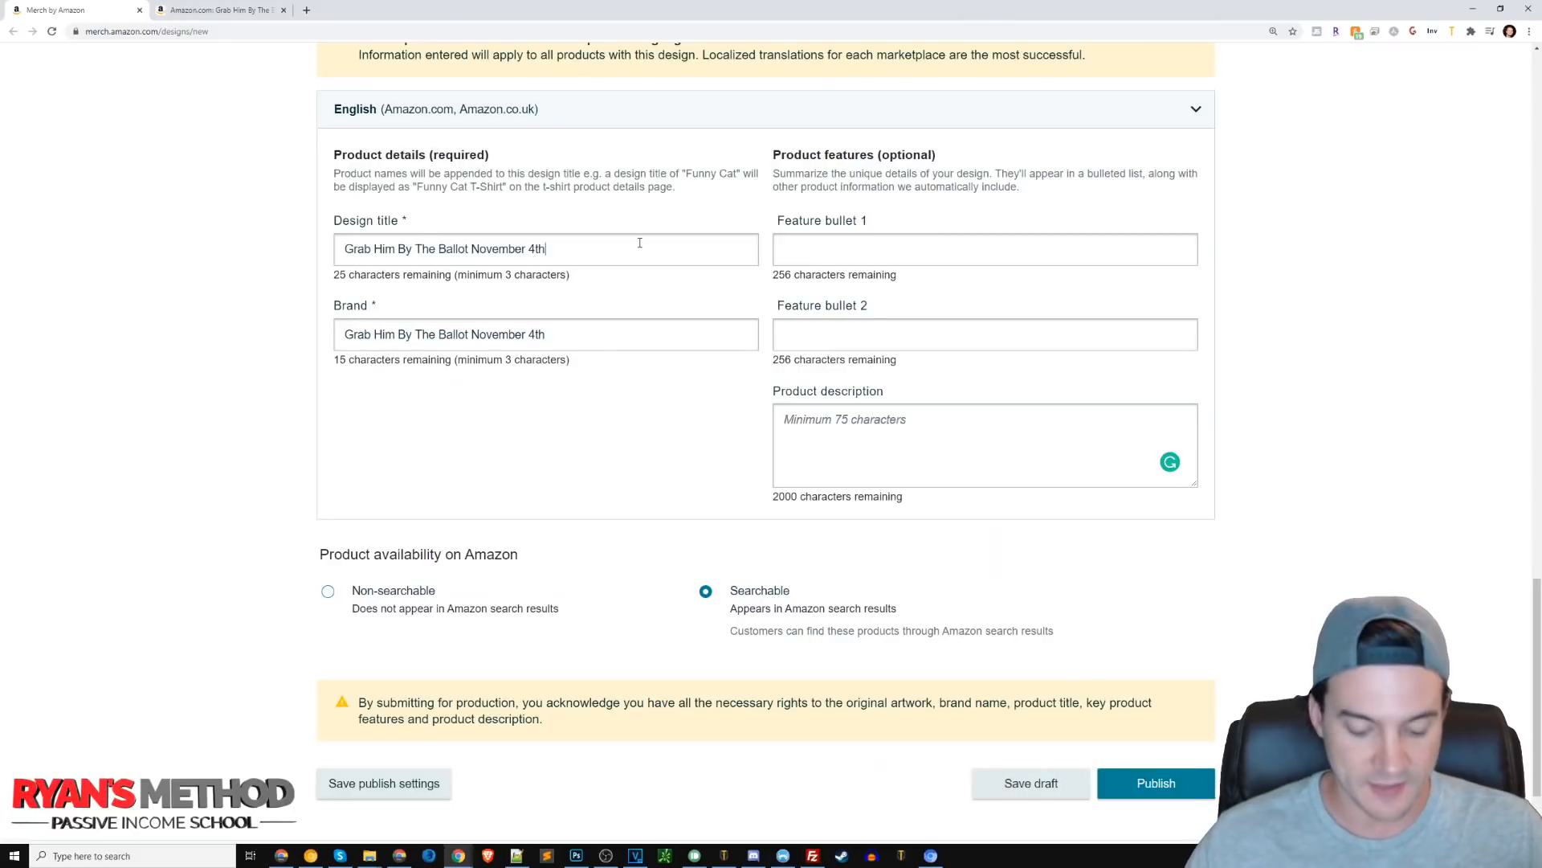
Append ', Anti Trump, Pro Biden' to the end of the design title.
{"action": "left_click_drag", "start_coordinate": [333, 275], "coordinate": [455, 276]}
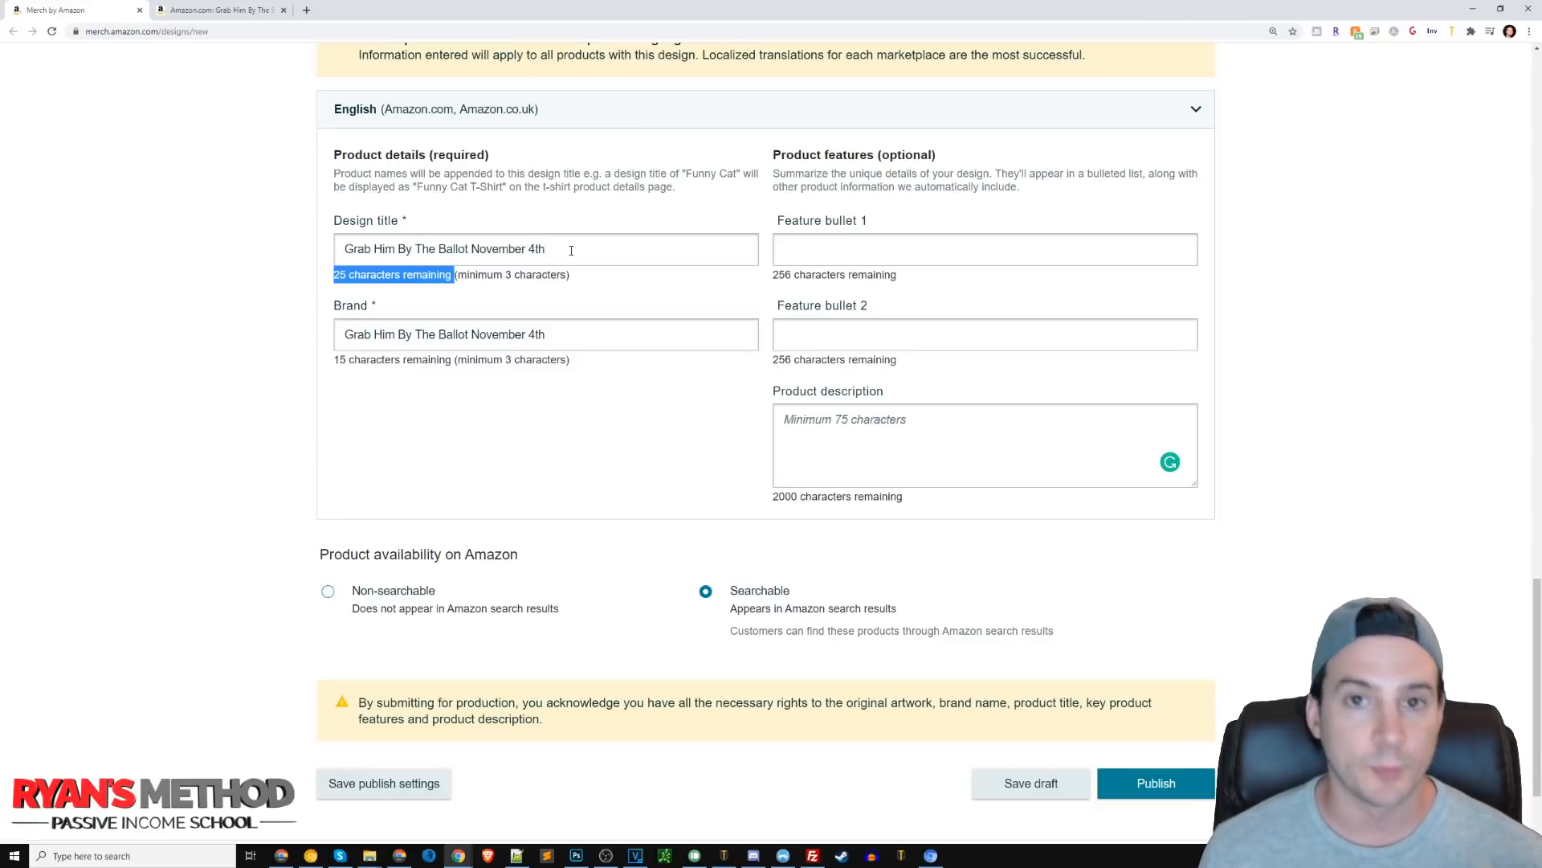
{"action": "left_click", "coordinate": [571, 251]}
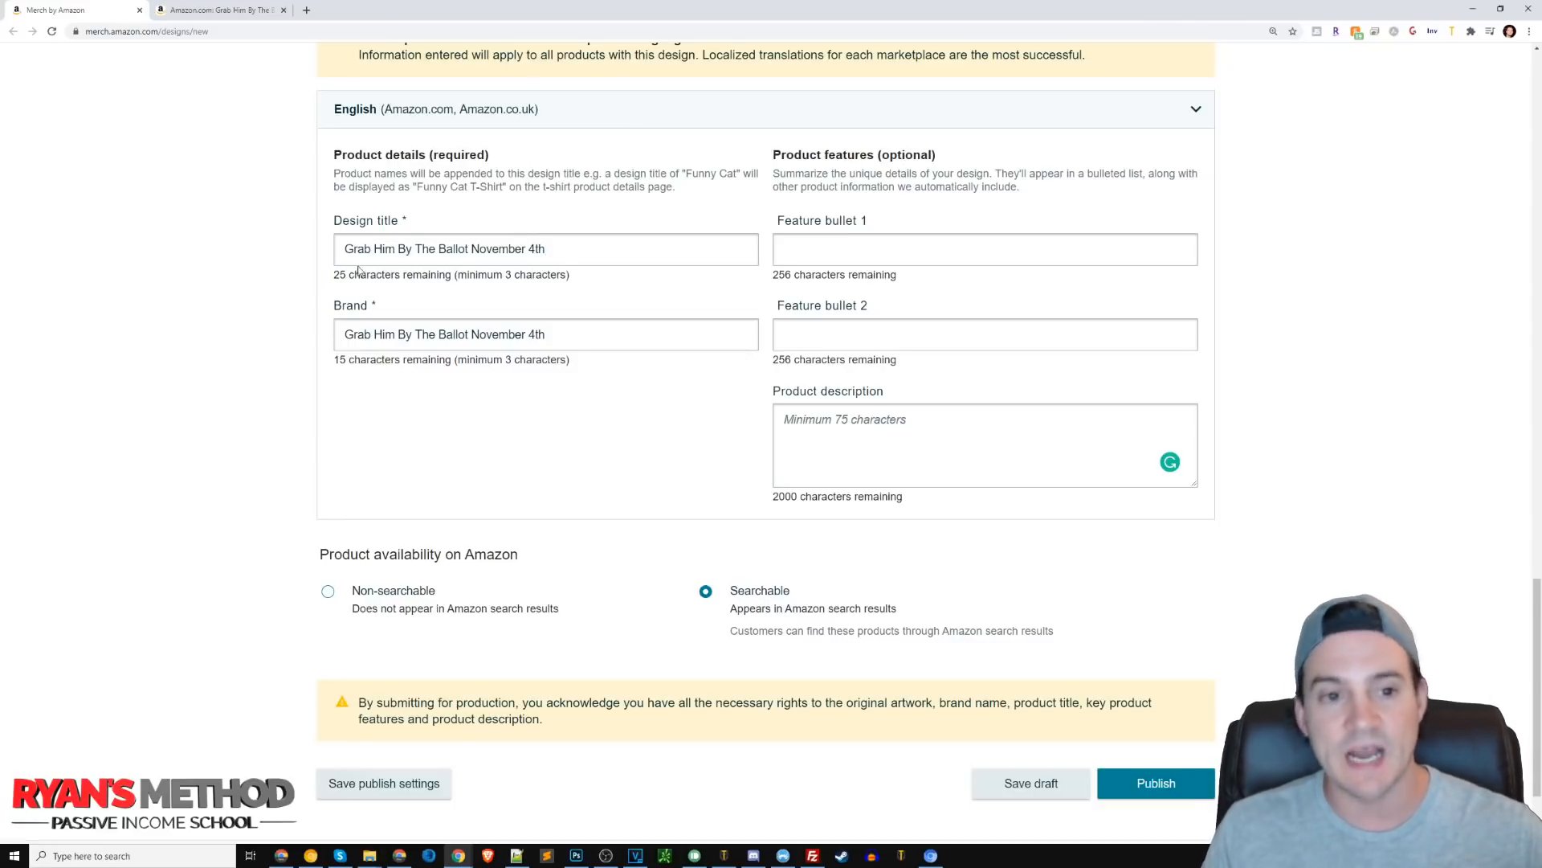
{"action": "left_click_drag", "start_coordinate": [334, 275], "coordinate": [441, 273]}
{"action": "left_click", "coordinate": [542, 243]}
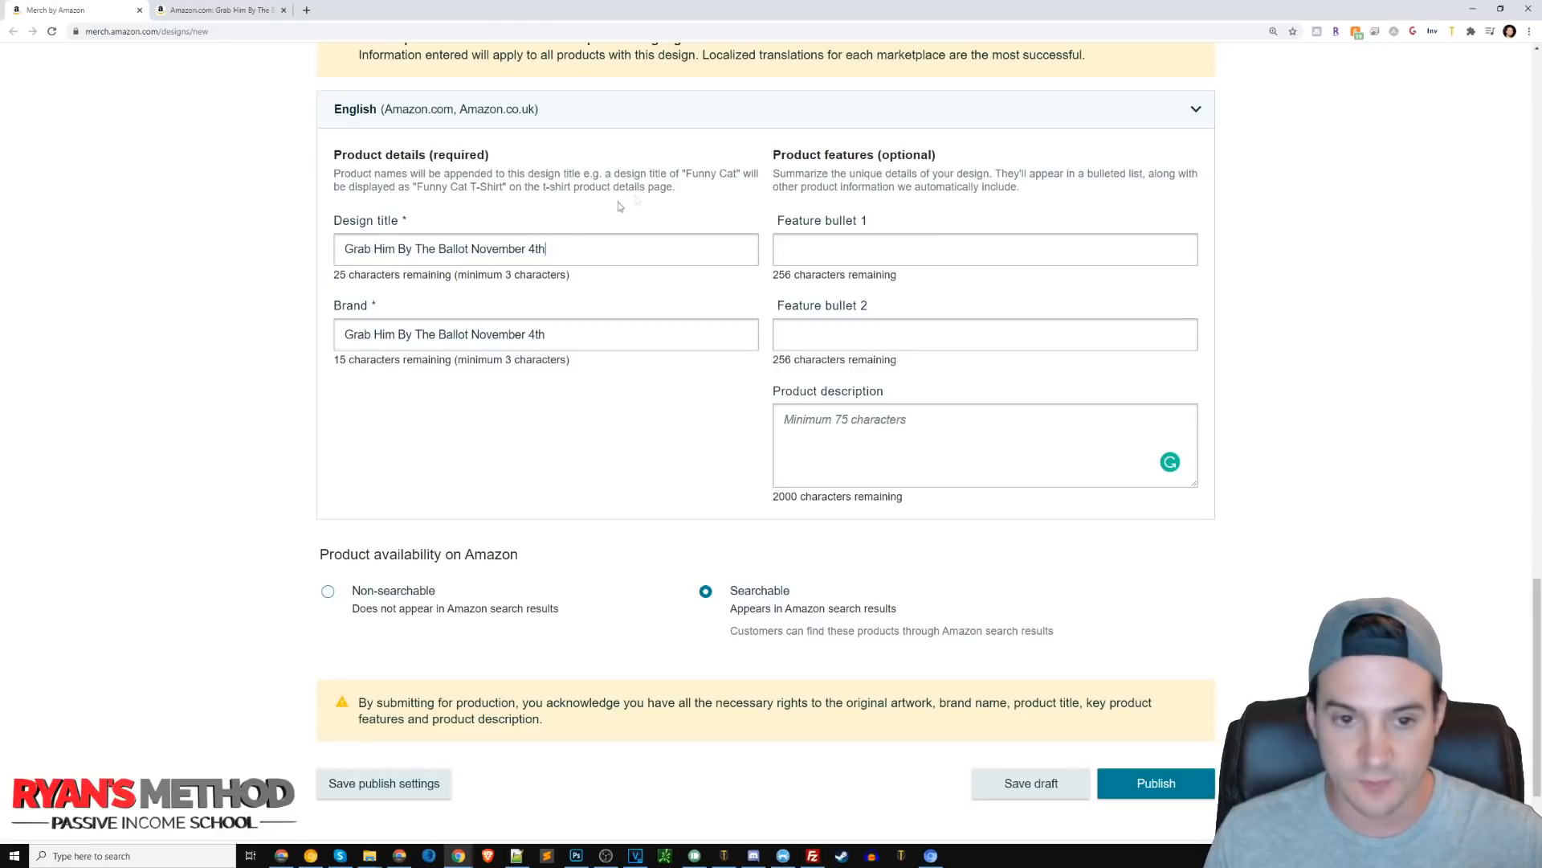
{"action": "type", "text": ", Anti Trump"}
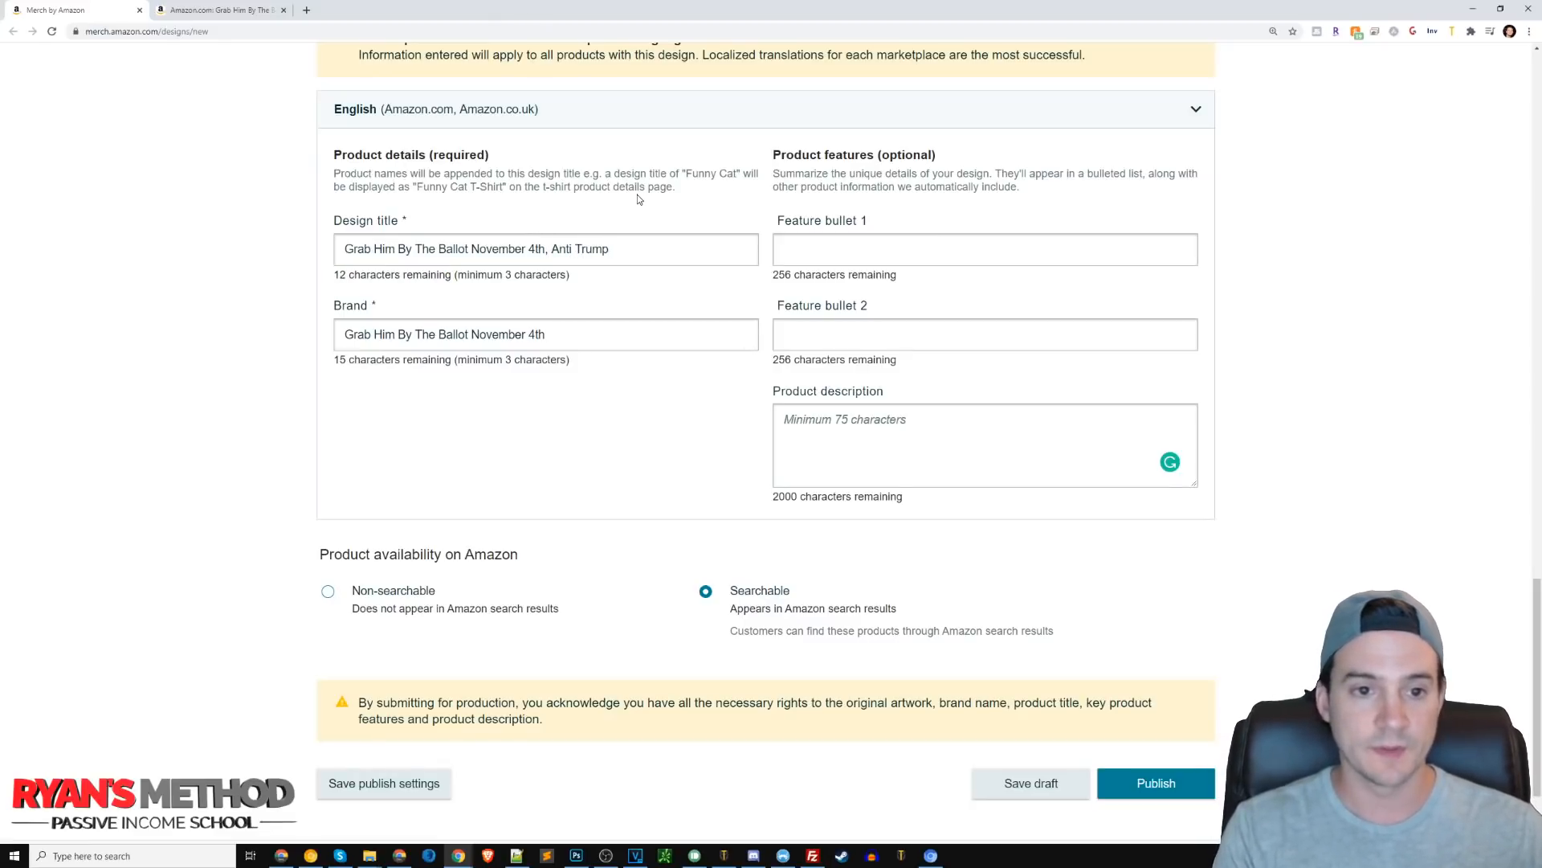
{"action": "key", "text": "BackSpace"}
{"action": "type", "text": ", P"}
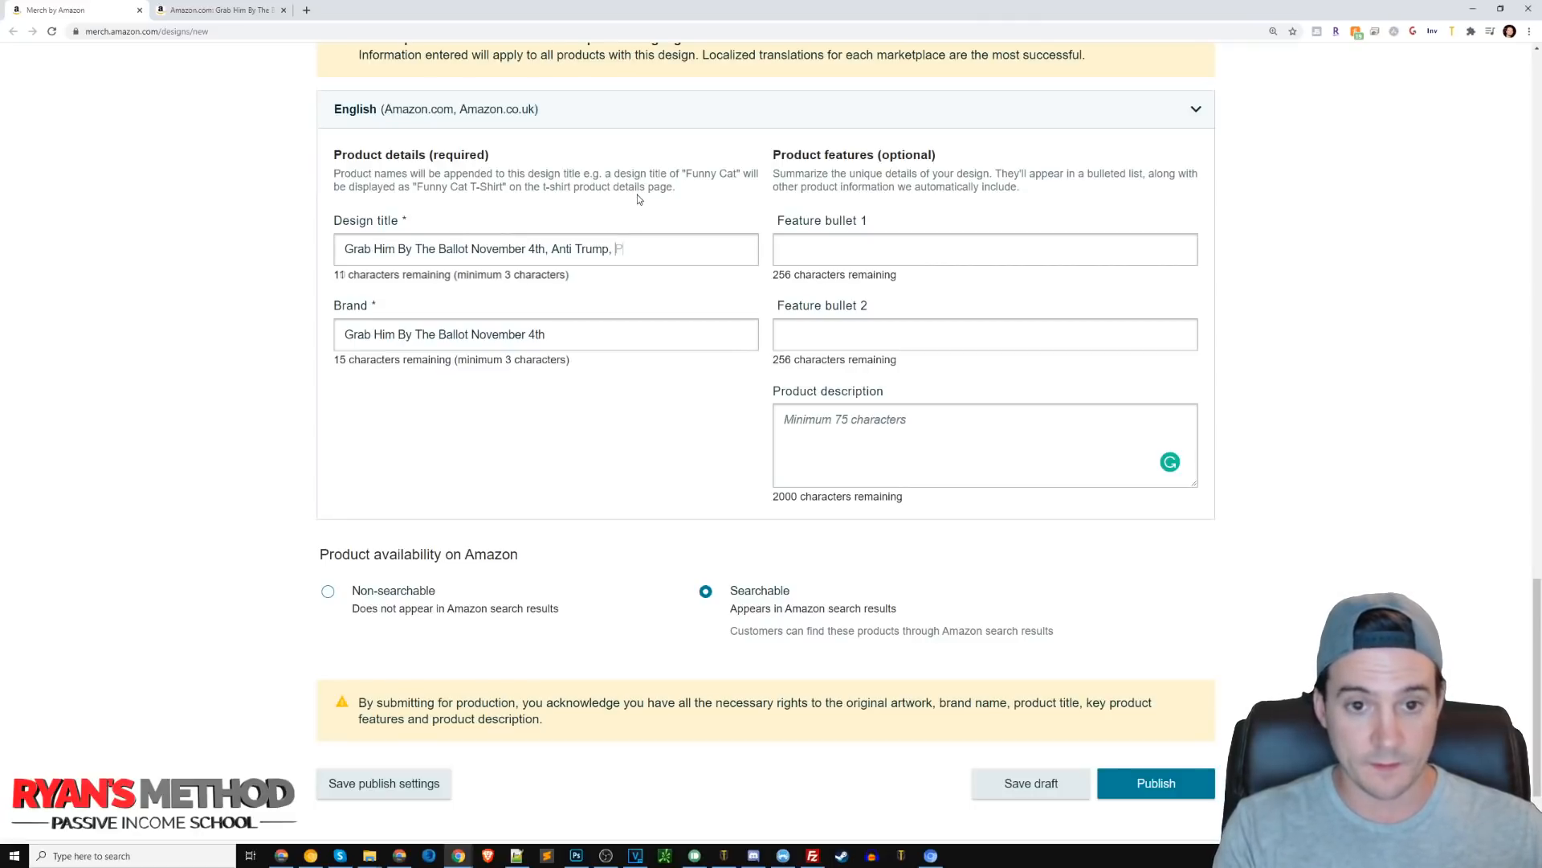
{"action": "type", "text": "ro Biden"}
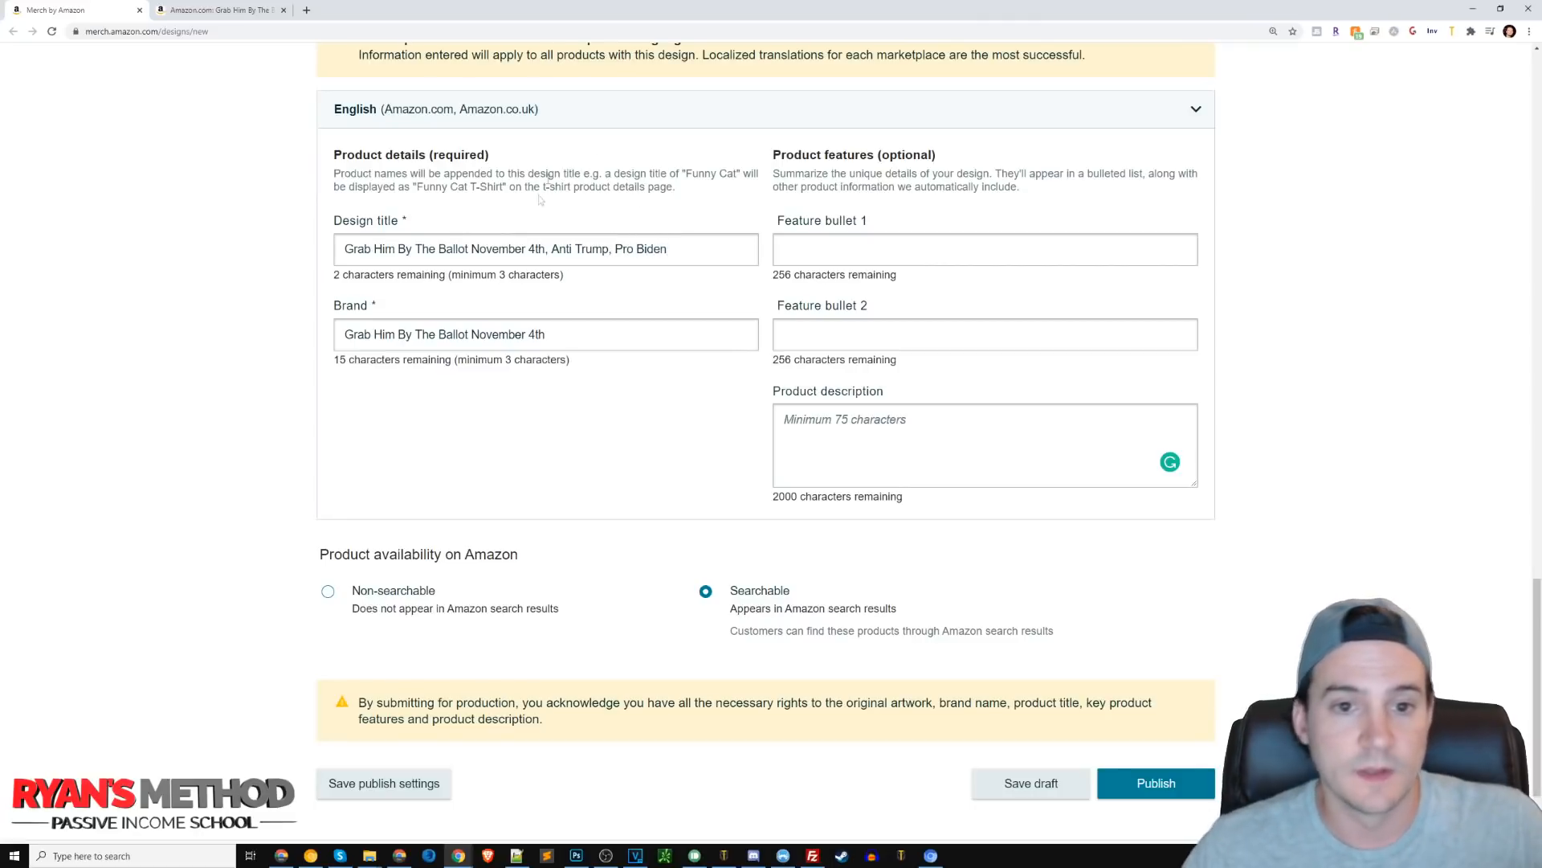
Replace the design title's added phrase with Vote Democrat 2020.
{"action": "left_click_drag", "start_coordinate": [552, 249], "coordinate": [731, 259]}
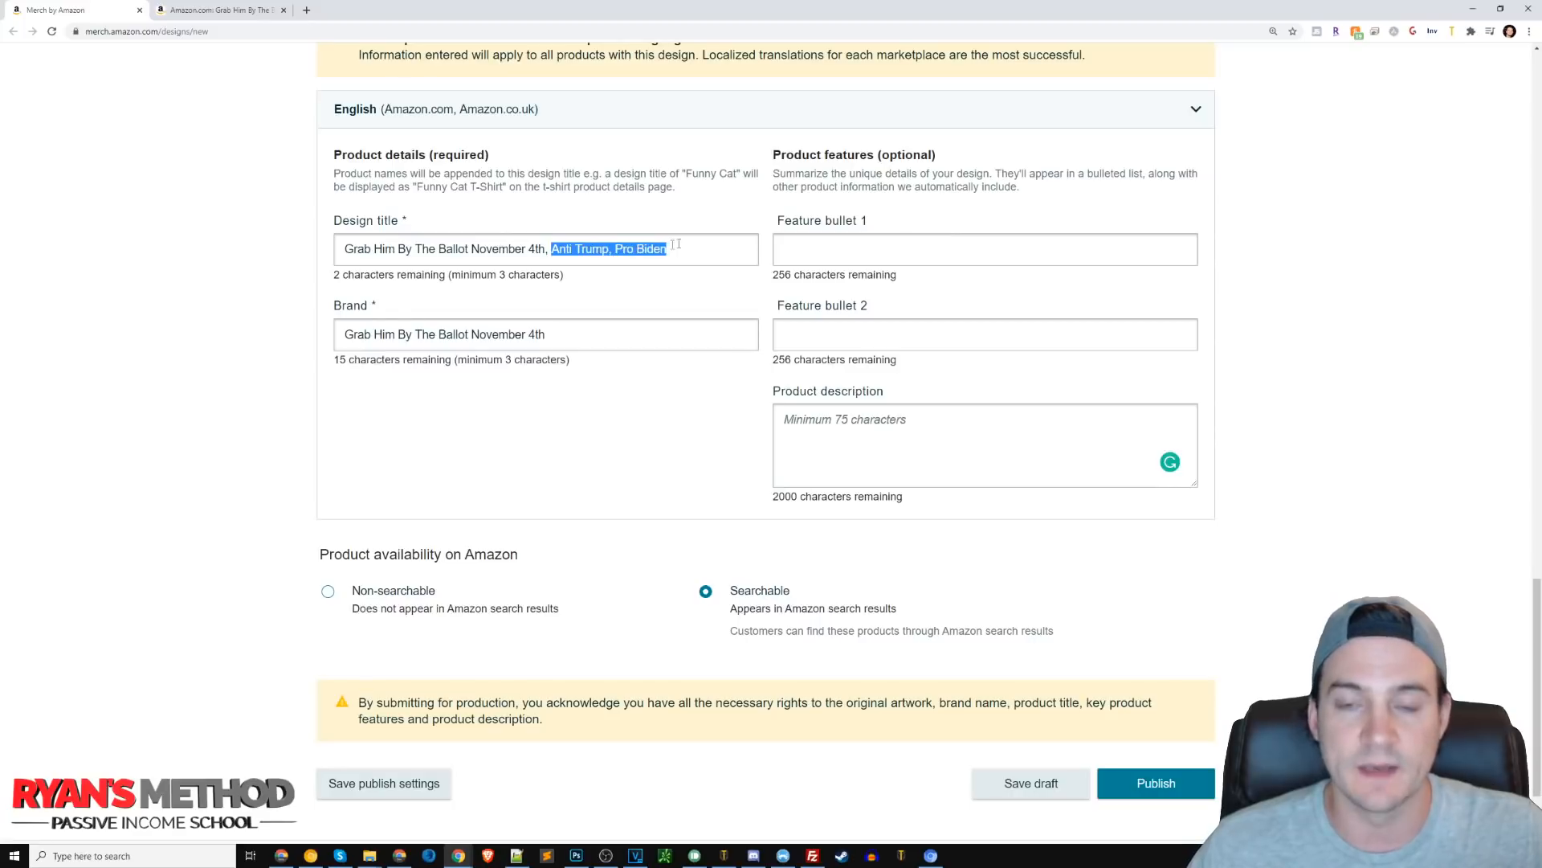
{"action": "left_click", "coordinate": [571, 257]}
{"action": "left_click_drag", "start_coordinate": [554, 253], "coordinate": [671, 251]}
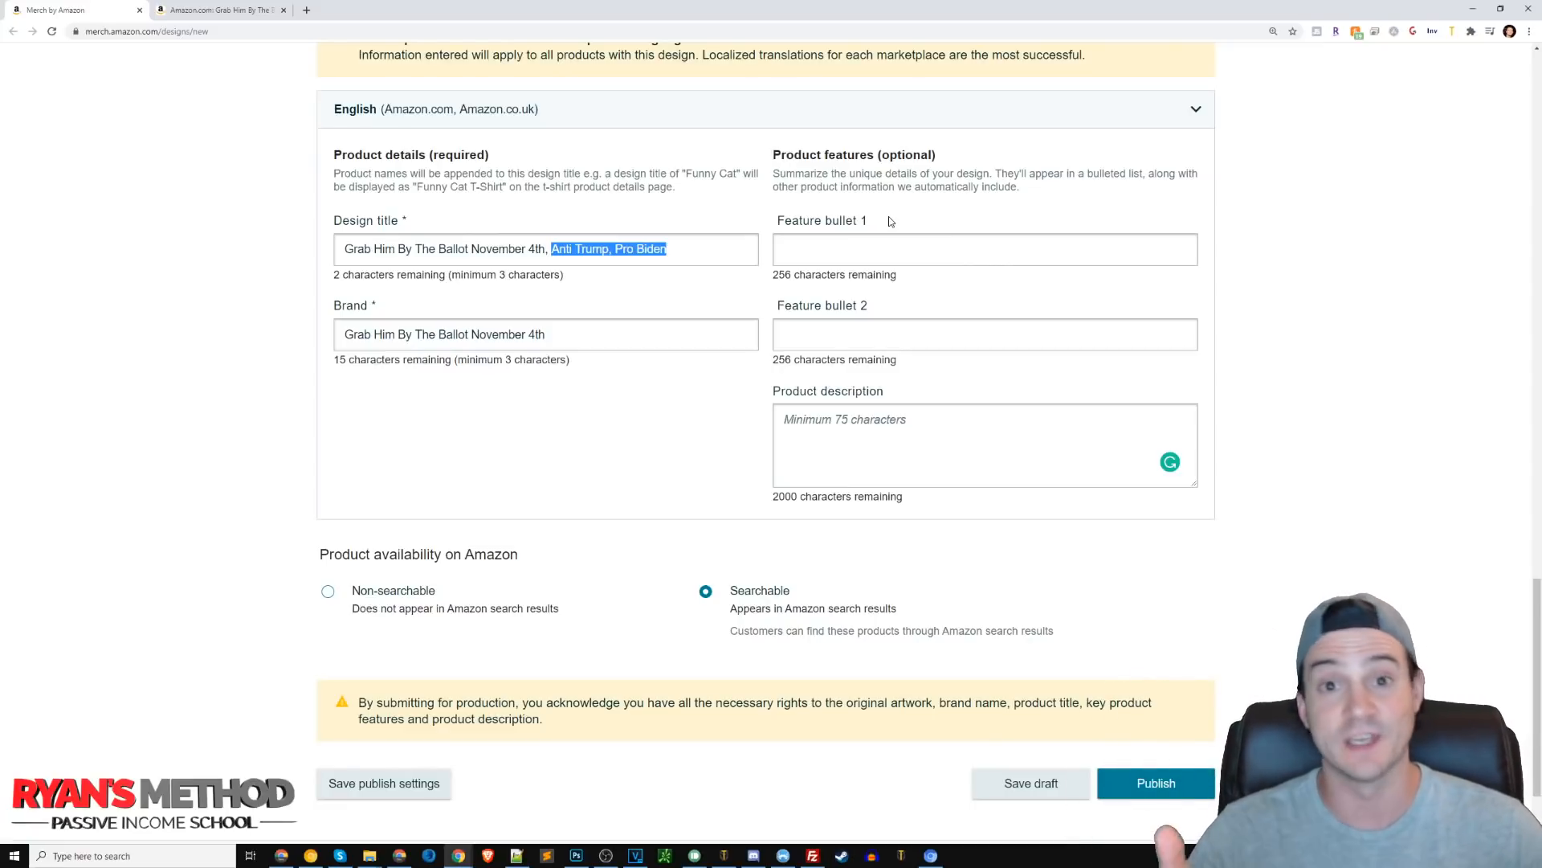
{"action": "left_click", "coordinate": [562, 251]}
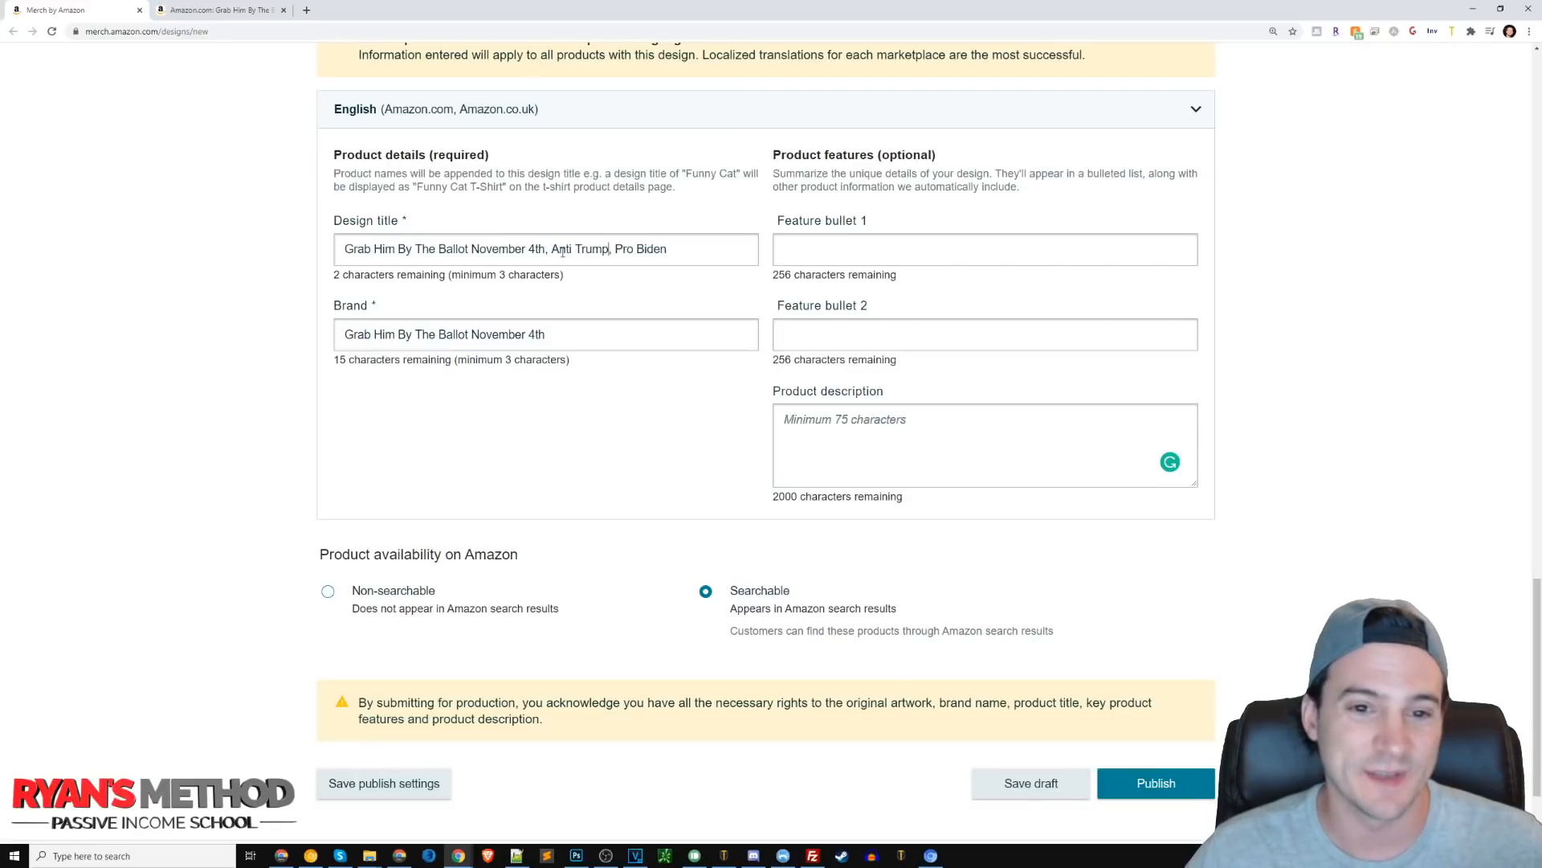
{"action": "left_click_drag", "start_coordinate": [552, 251], "coordinate": [675, 252]}
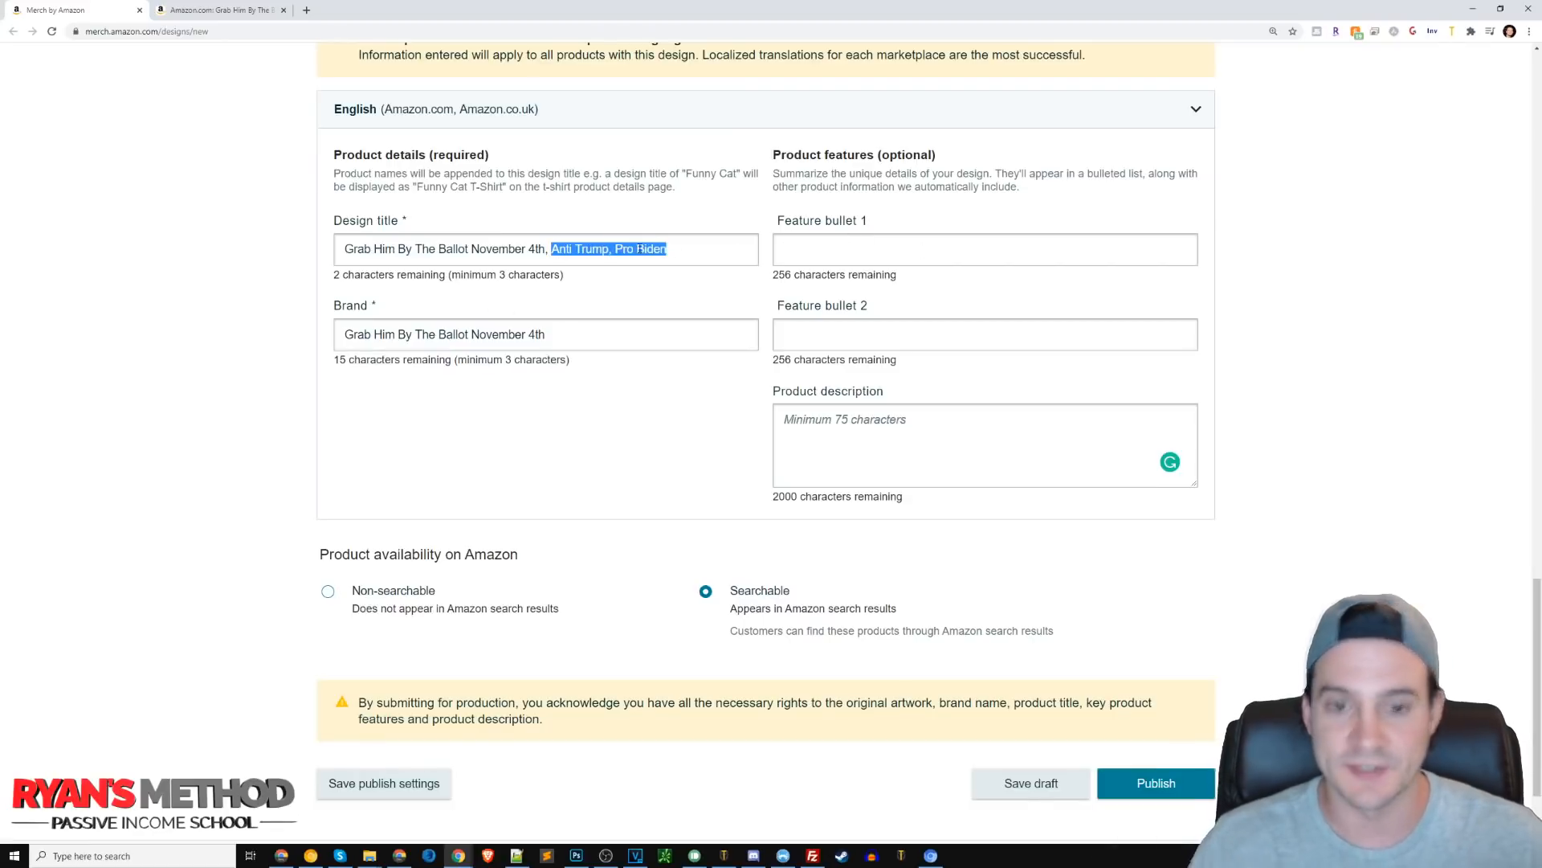
{"action": "type", "text": "Vote De"}
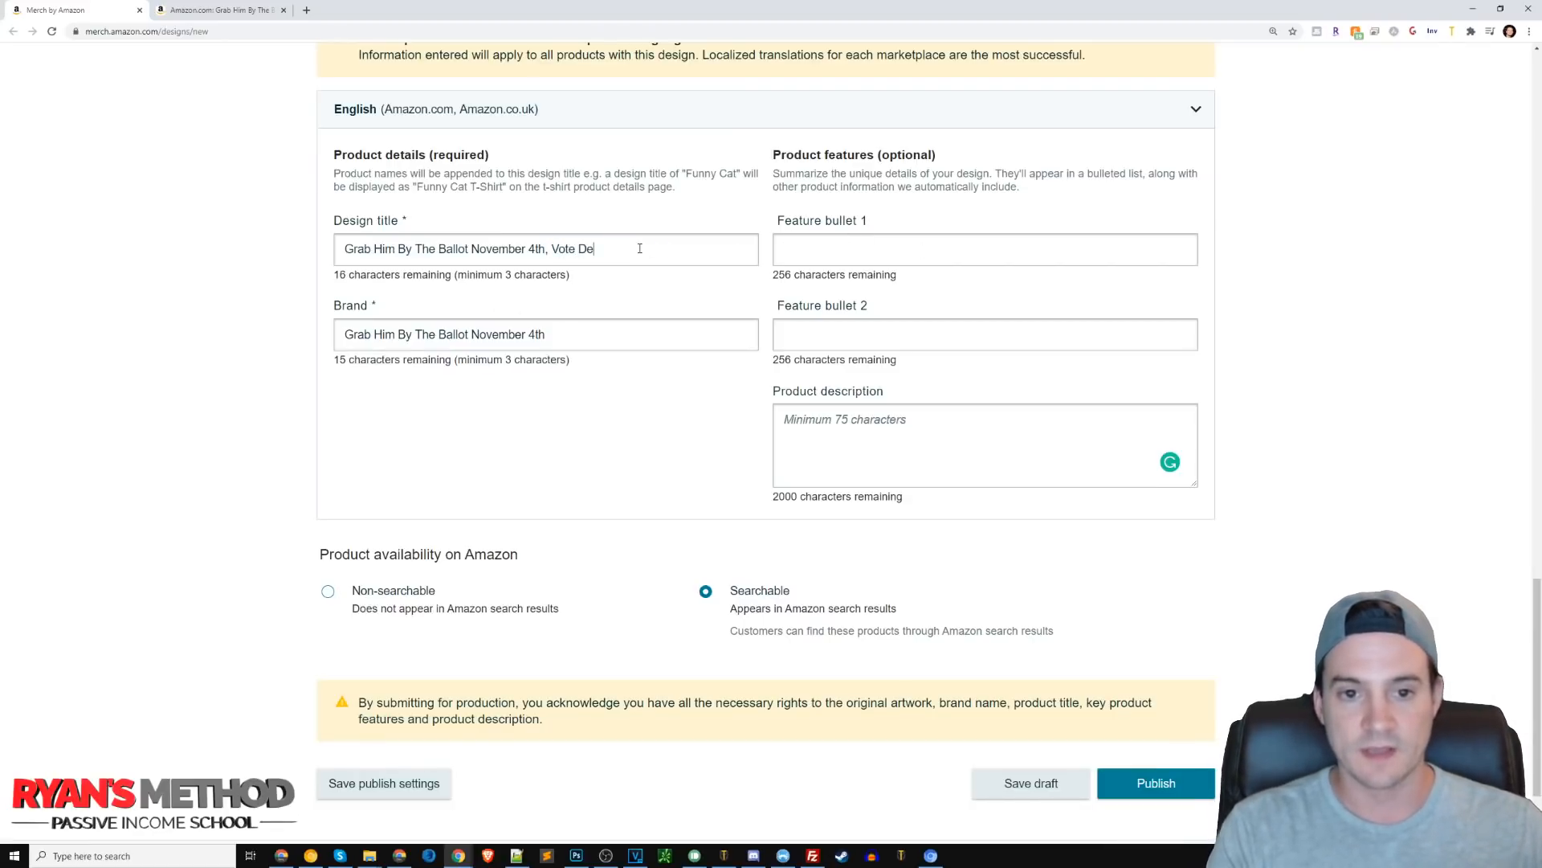
{"action": "type", "text": "mocrat 2020"}
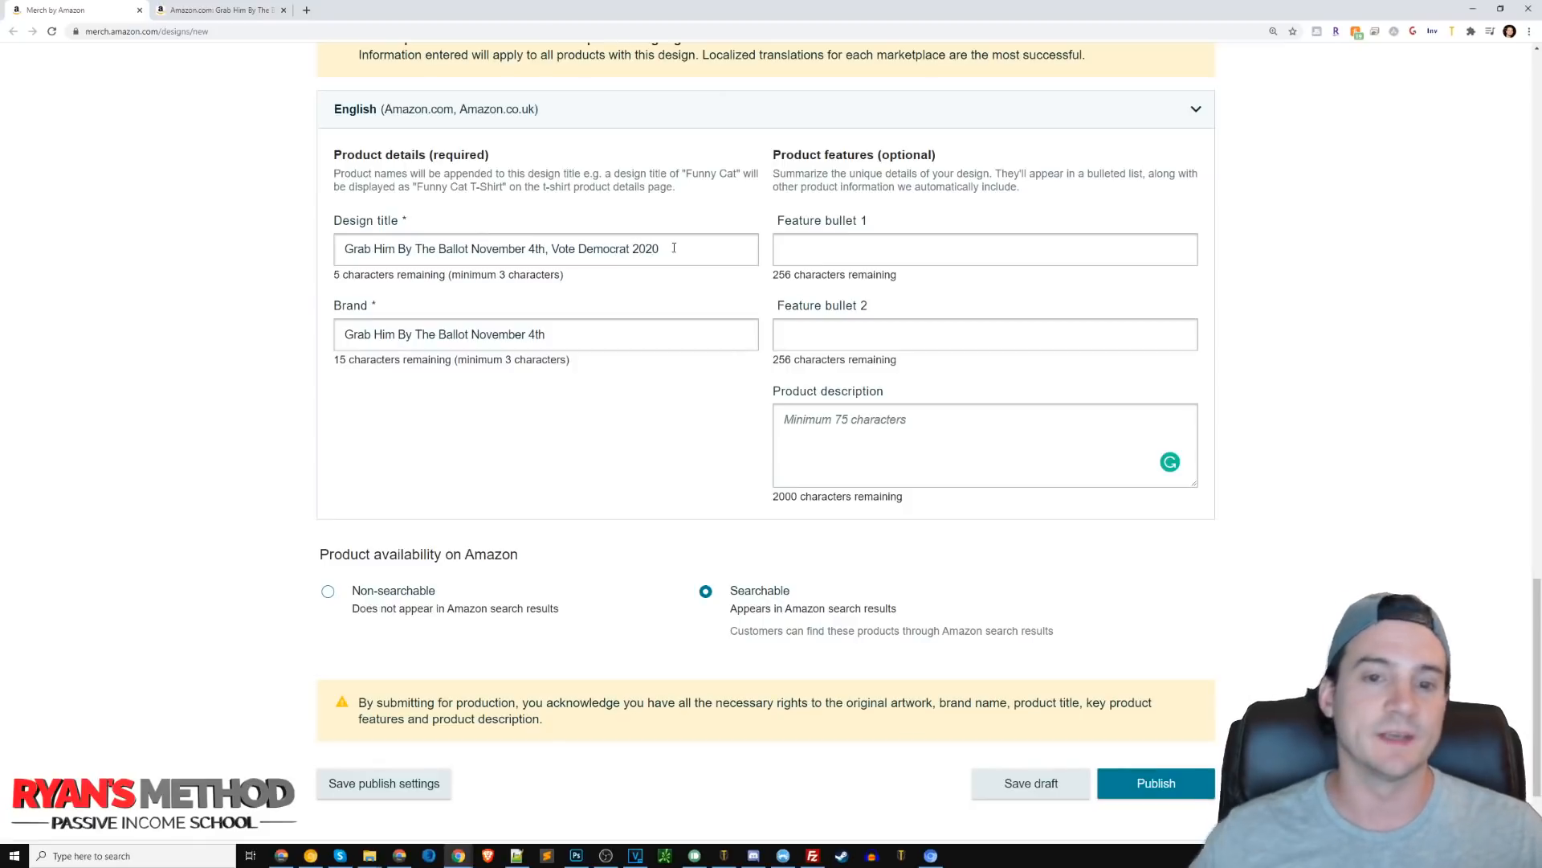
Replace the design title's added phrase with Anti Donald Trump Quote.
{"action": "left_click_drag", "start_coordinate": [551, 249], "coordinate": [846, 250]}
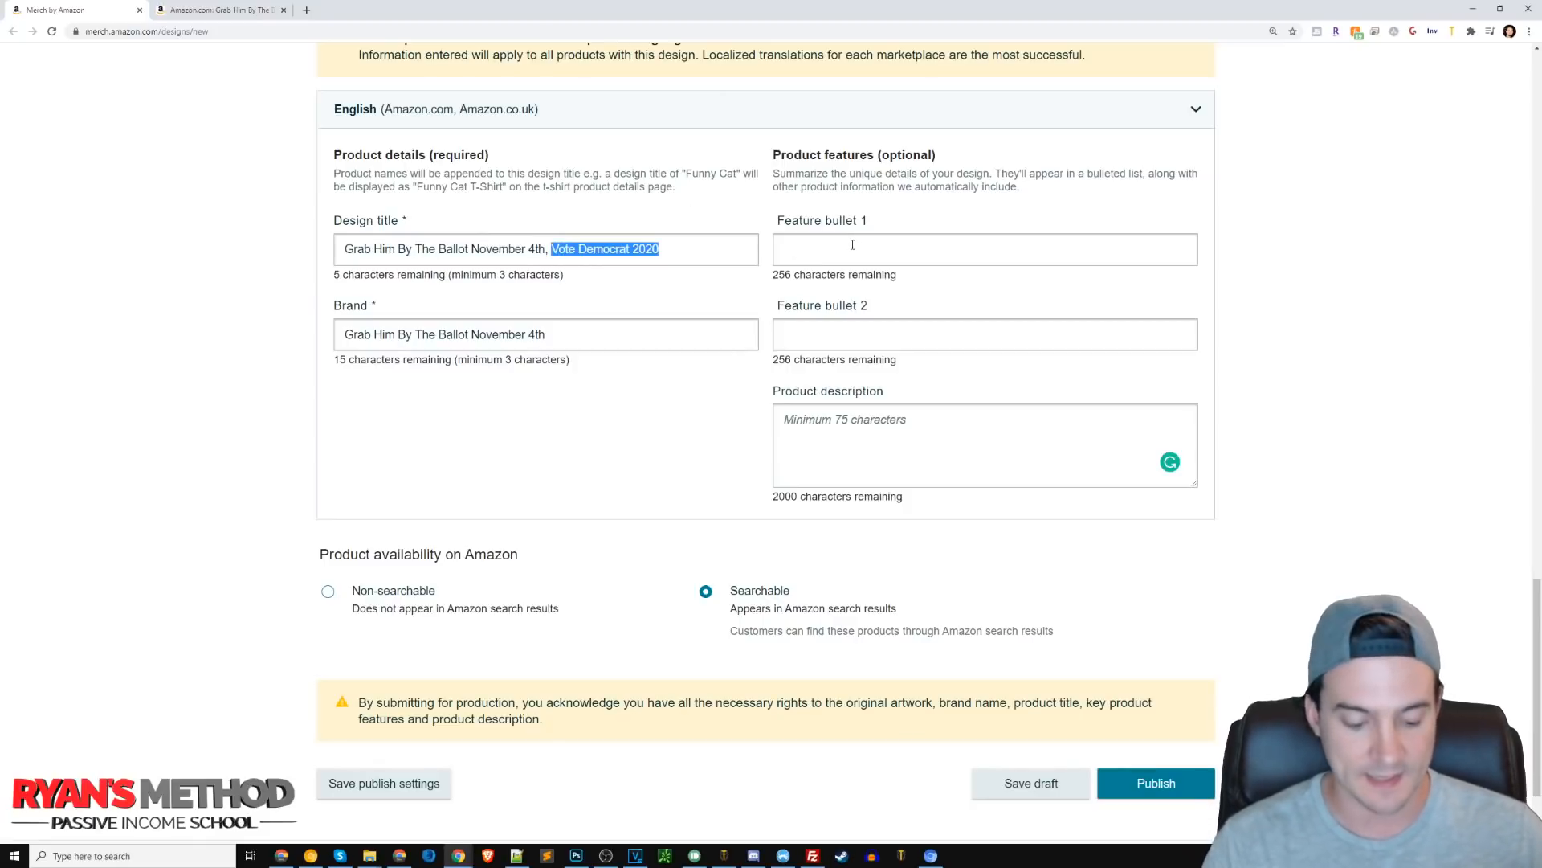
{"action": "type", "text": "Anti Dona"}
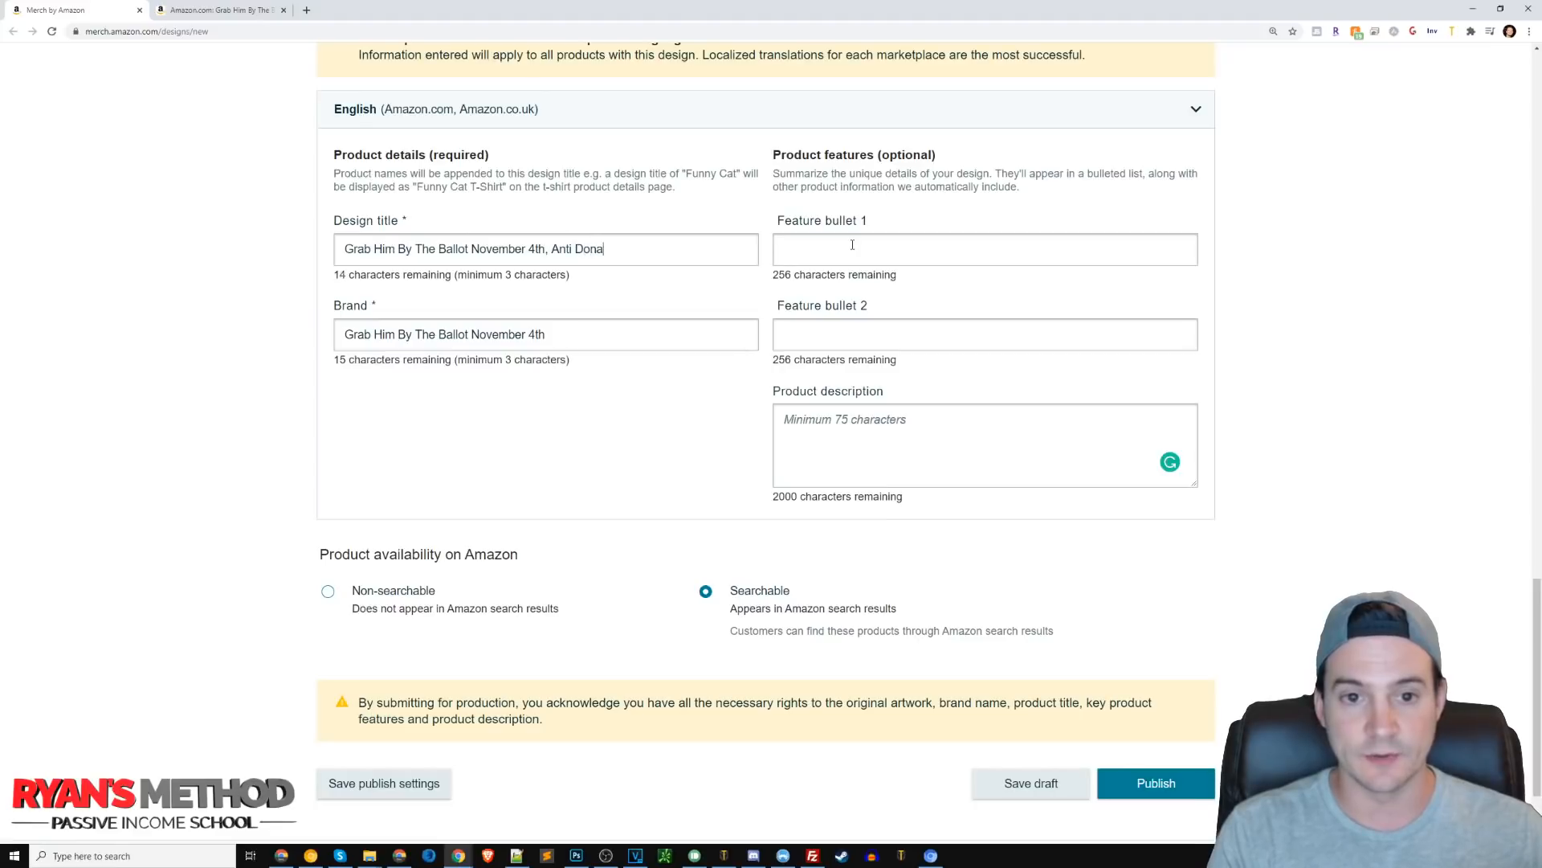
{"action": "type", "text": "ld Trump Quote"}
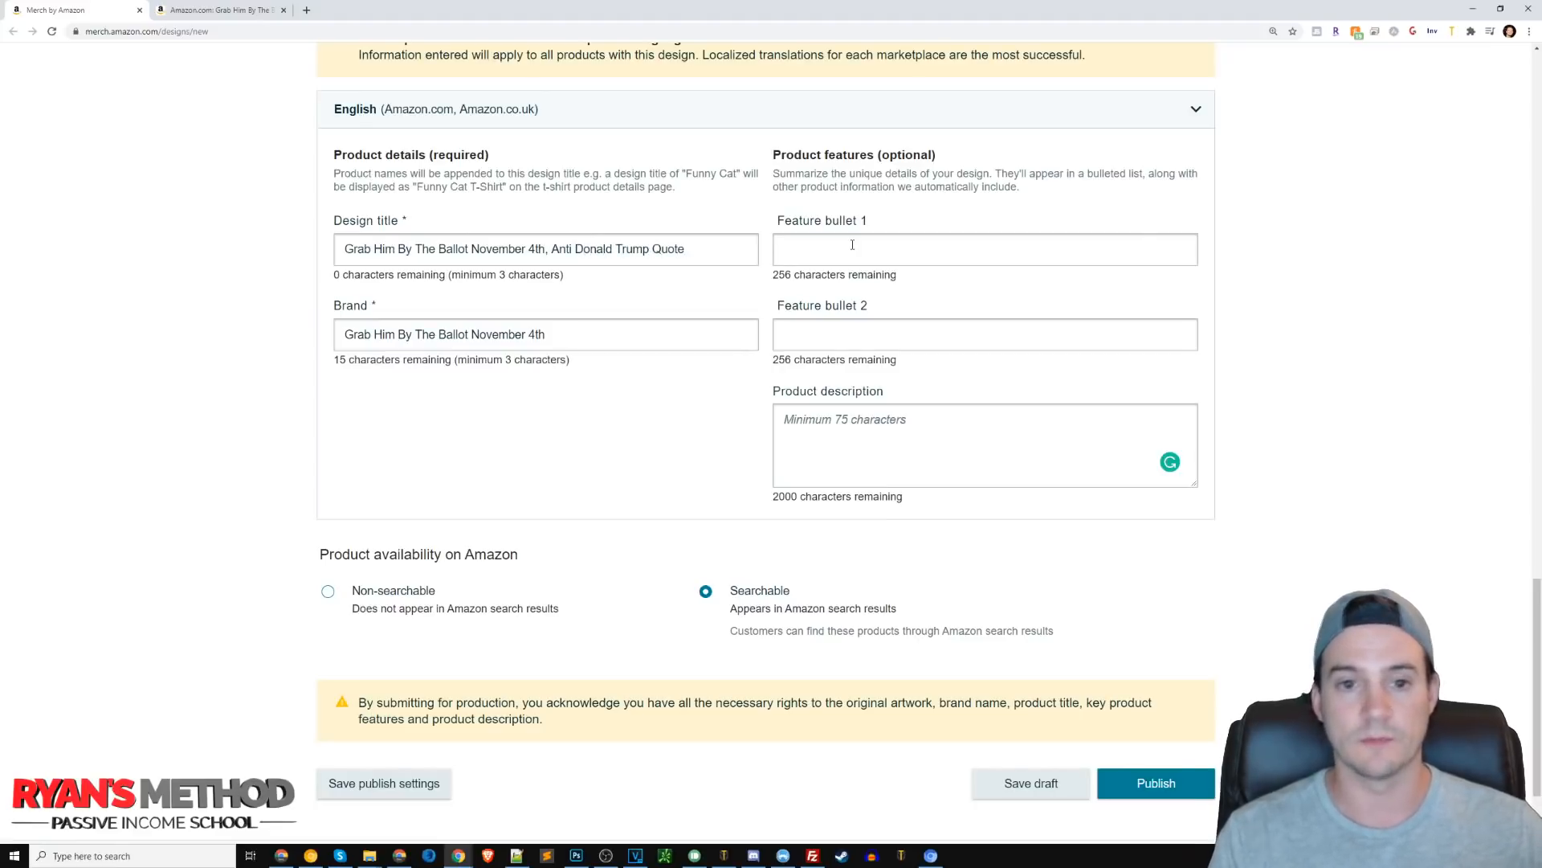
{"action": "left_click_drag", "start_coordinate": [553, 251], "coordinate": [827, 247]}
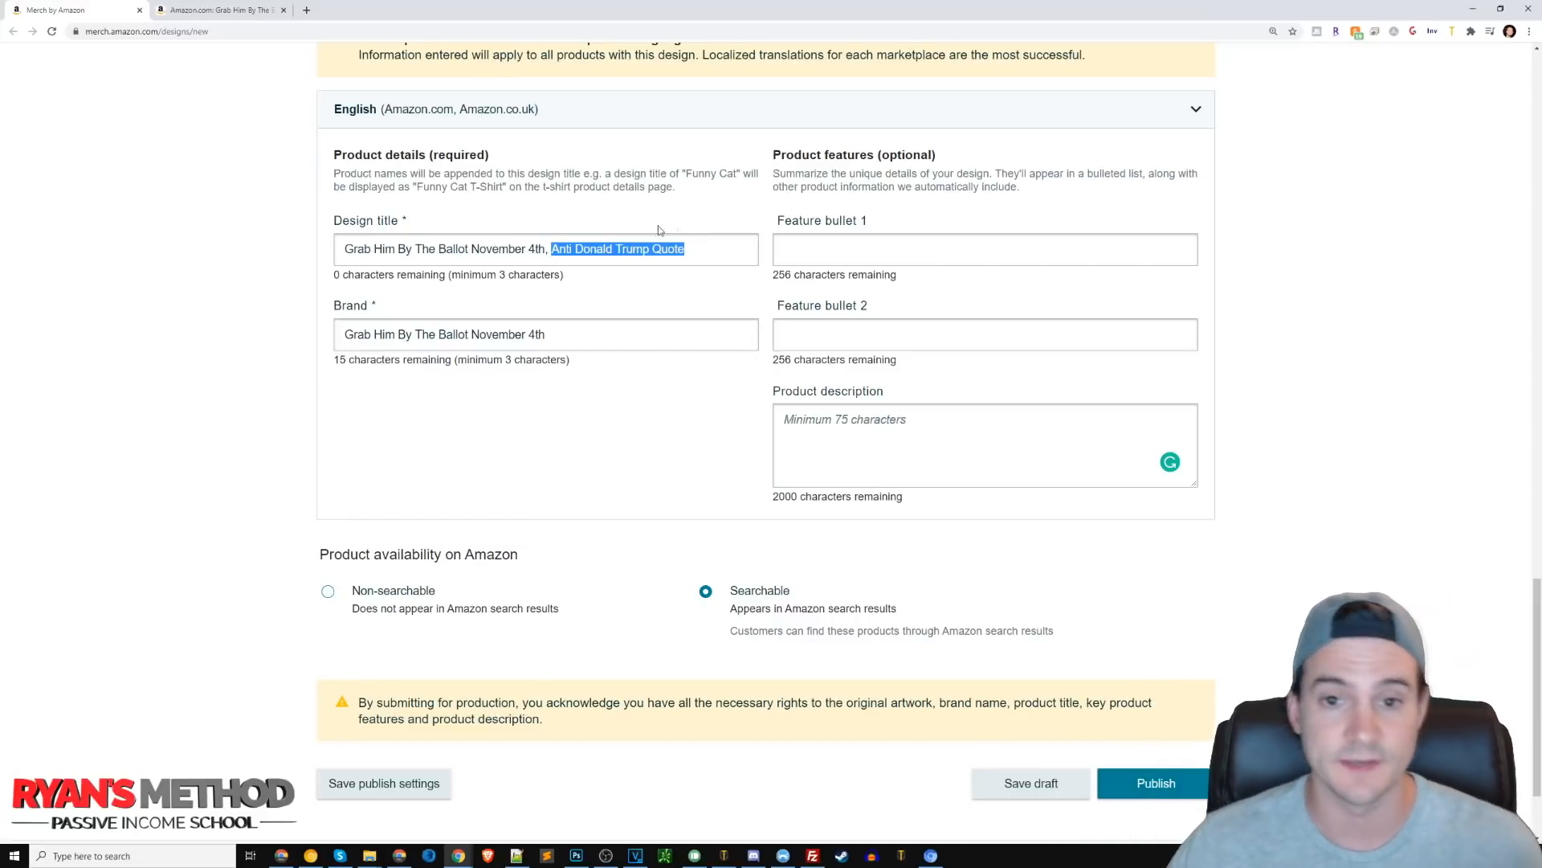
{"action": "left_click", "coordinate": [862, 246]}
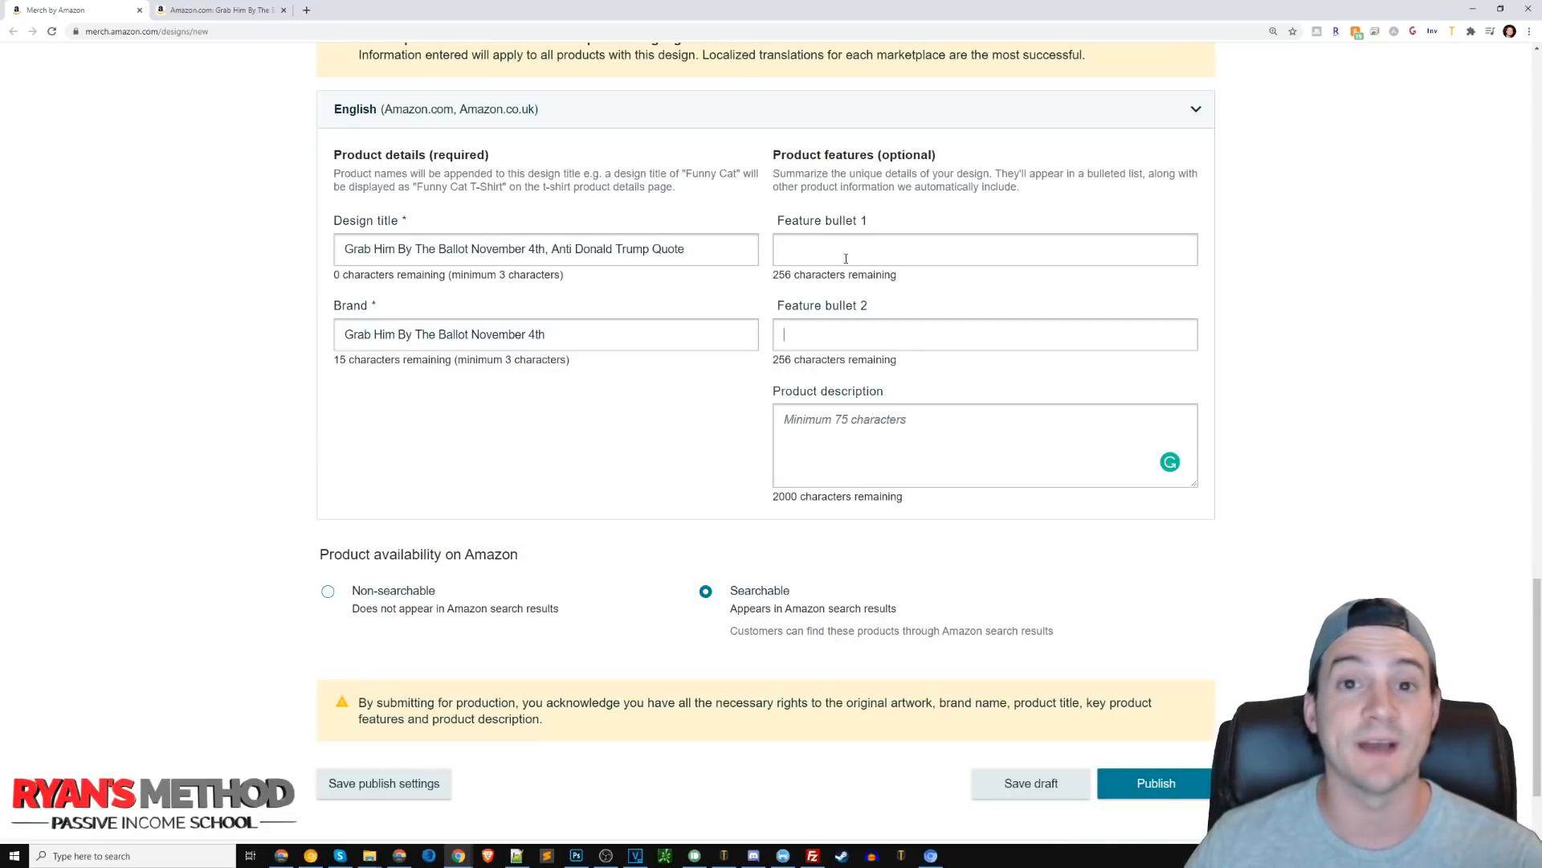
Copy the competitor's 'In shades of vintage print' bullet from the Amazon product page into Feature bullet 1.
{"action": "left_click", "coordinate": [241, 12]}
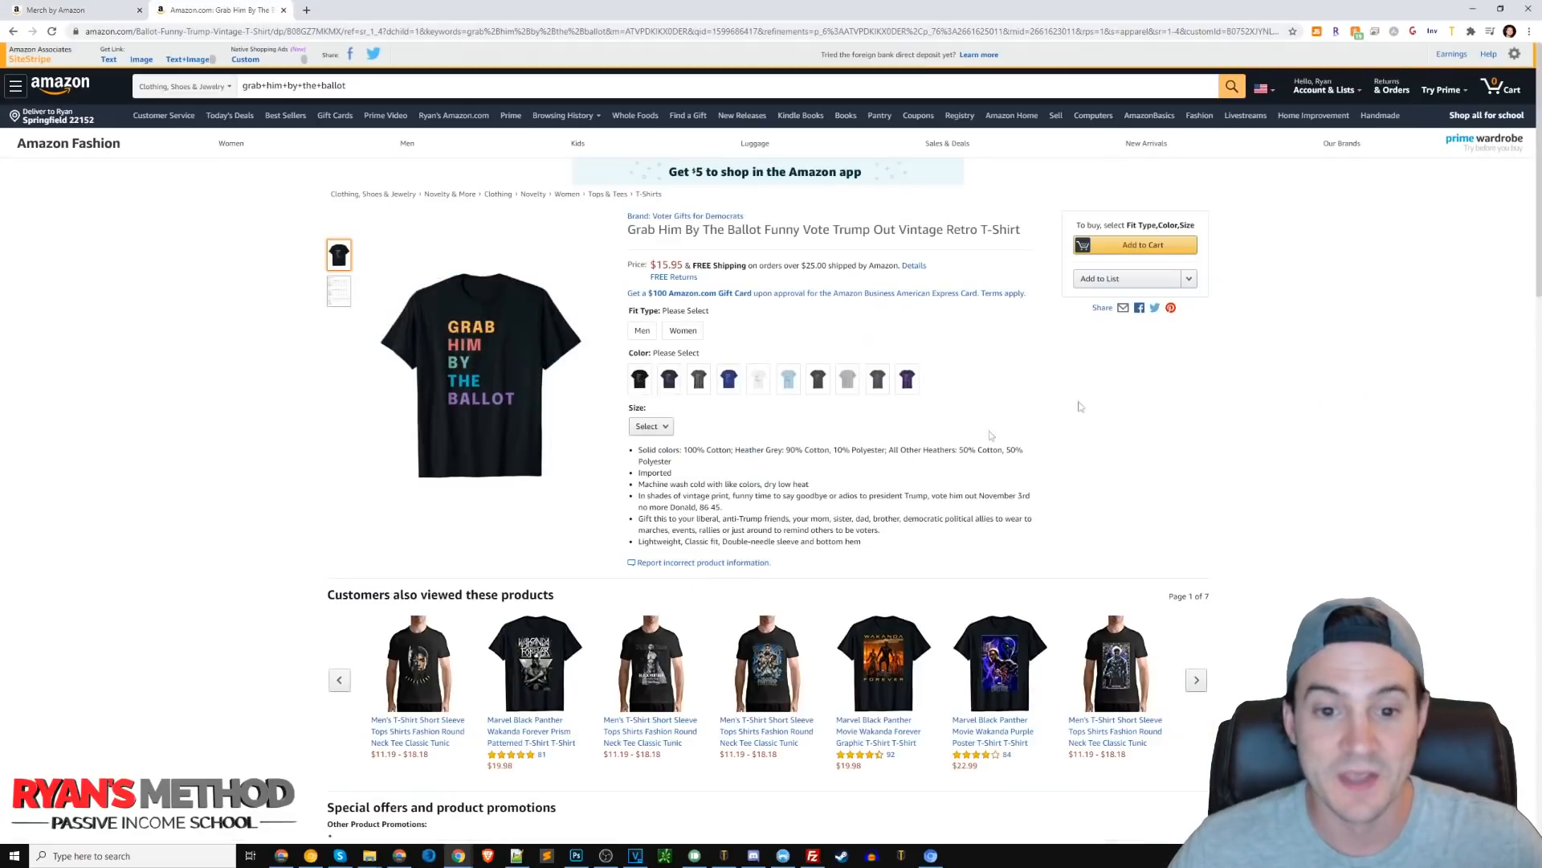
{"action": "key", "text": "ctrl+plus"}
{"action": "key", "text": "ctrl+plus"}
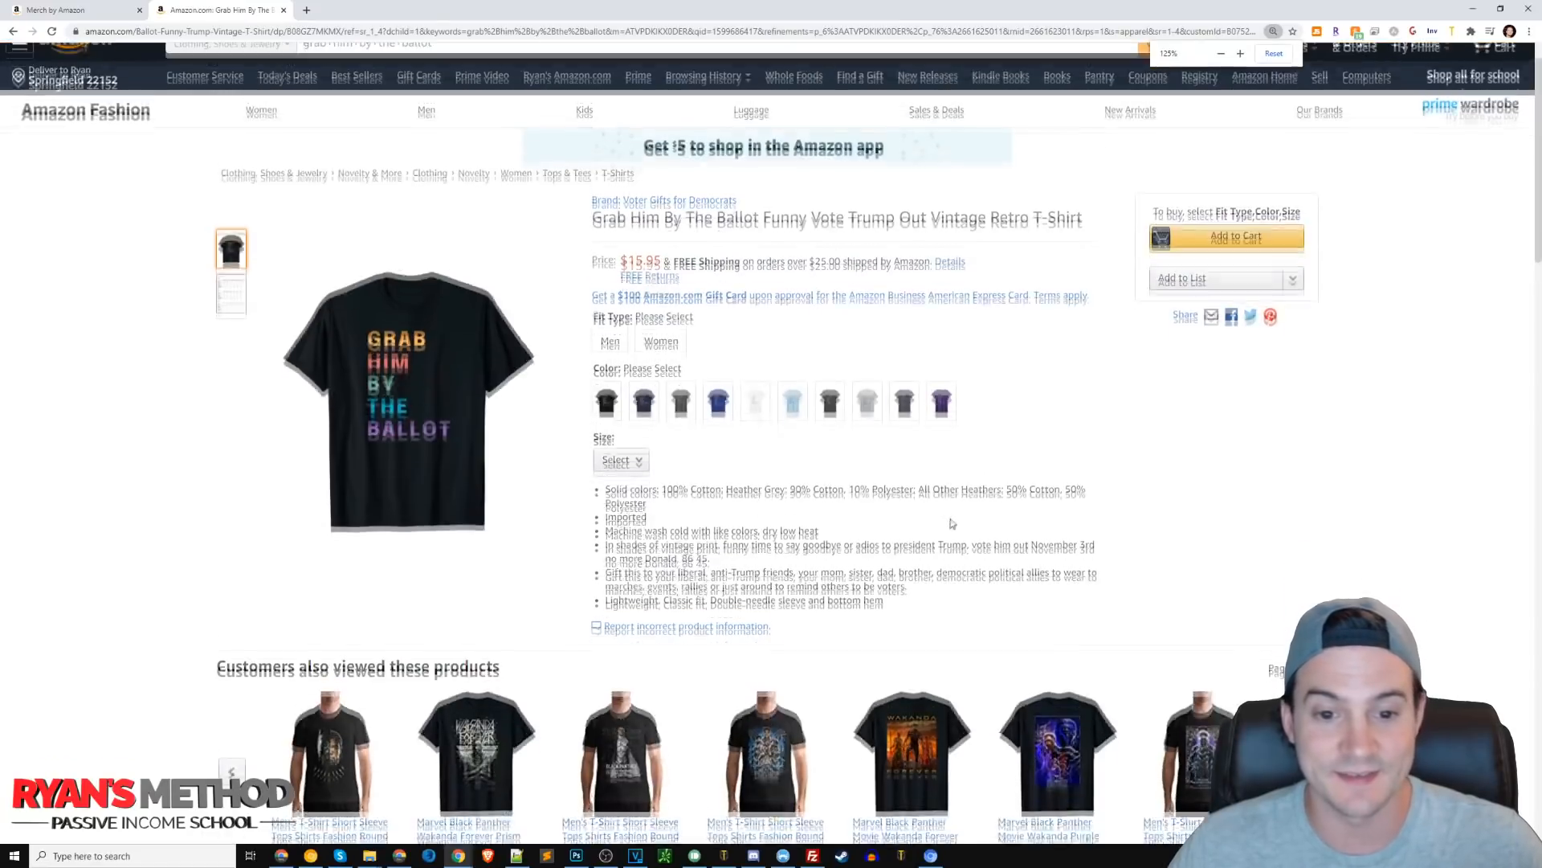
{"action": "key", "text": "ctrl+plus"}
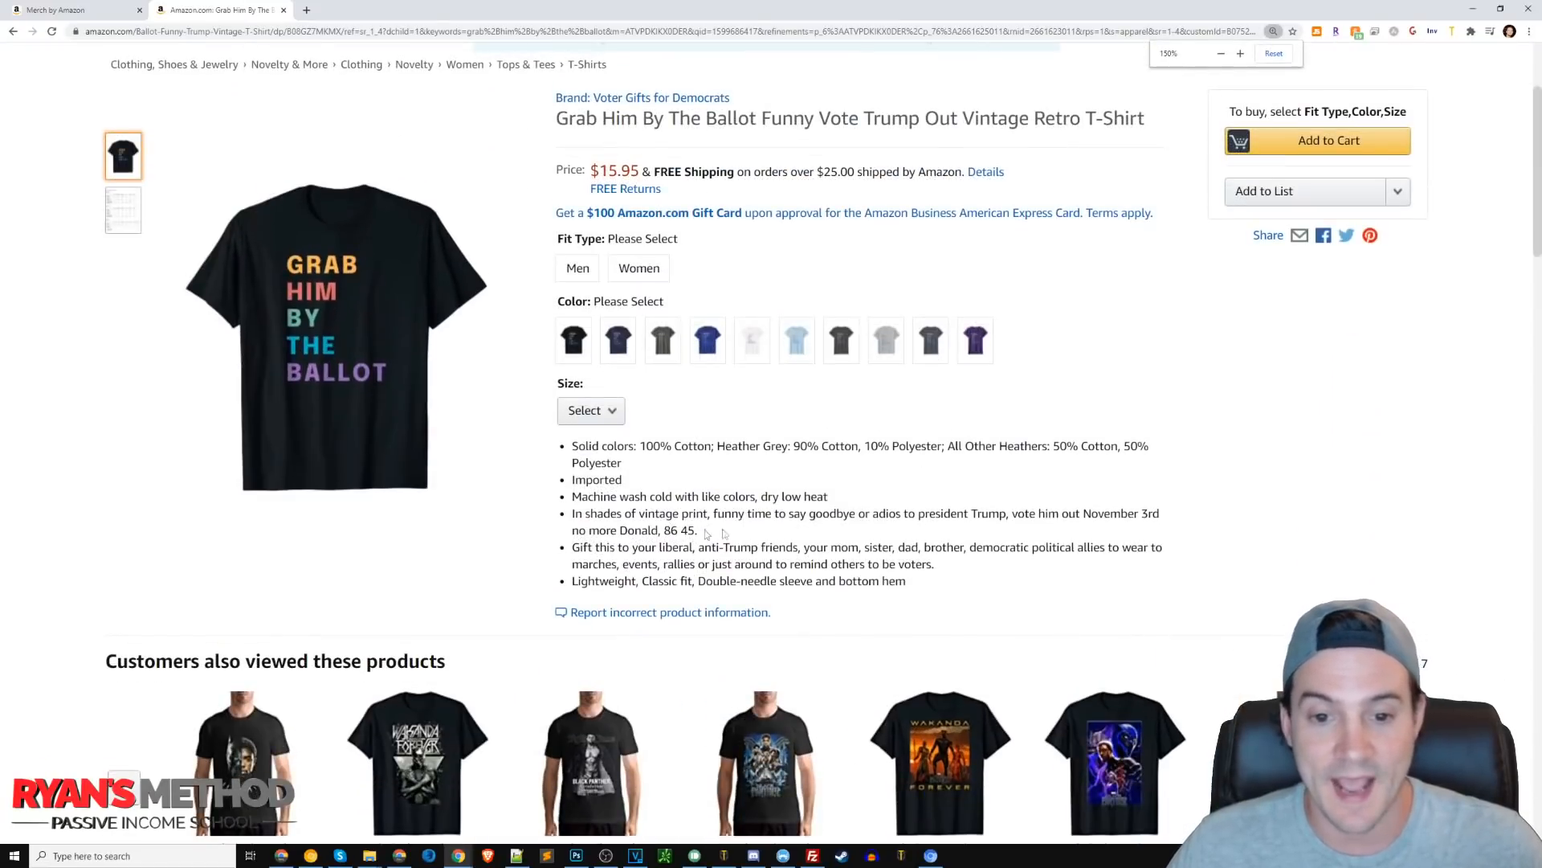
{"action": "left_click_drag", "start_coordinate": [717, 535], "coordinate": [561, 518]}
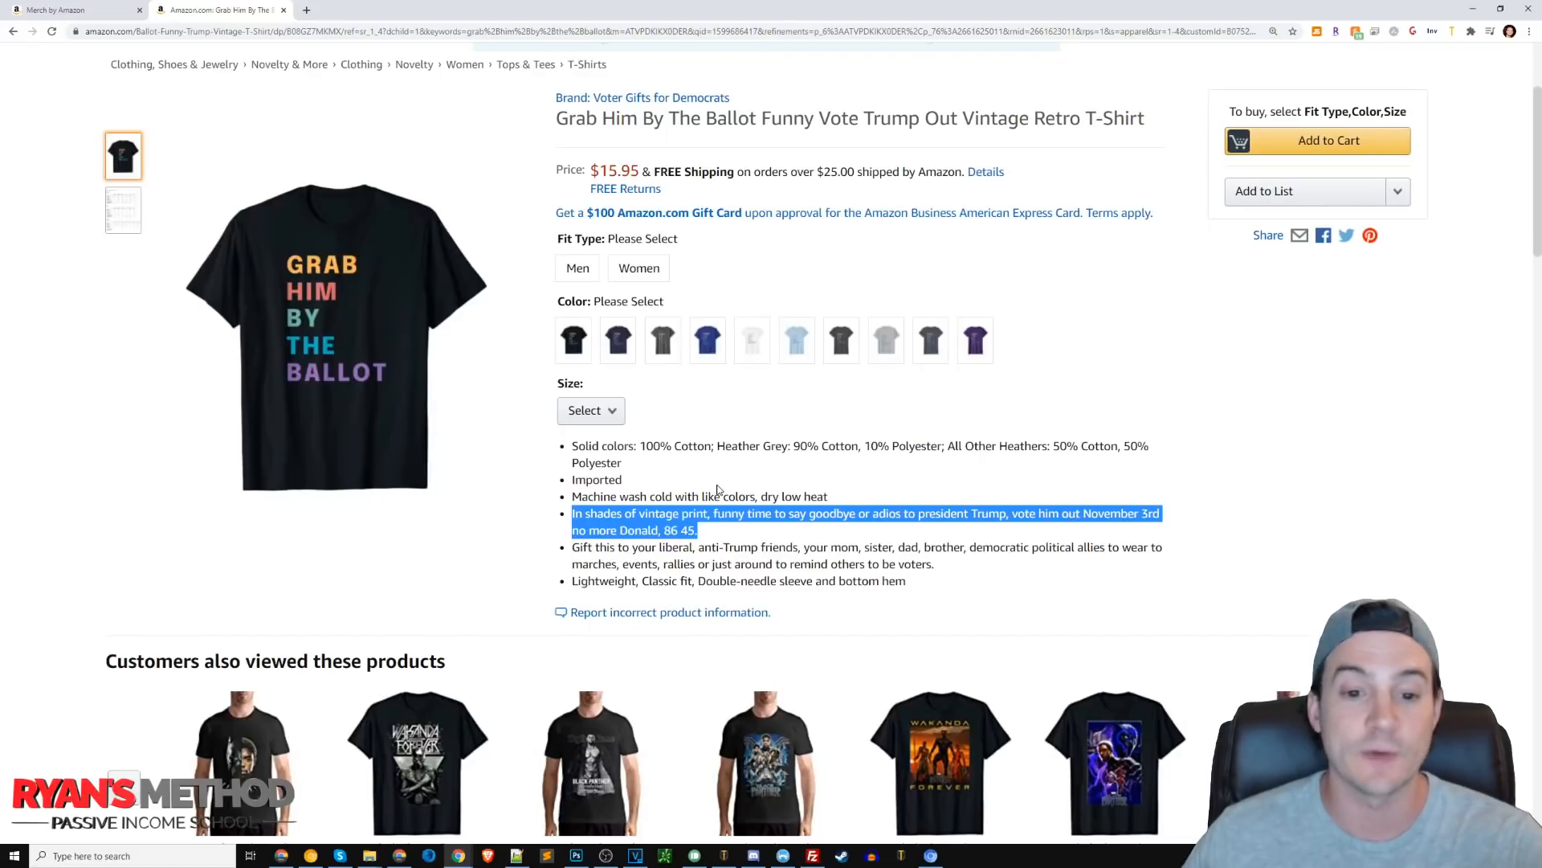
{"action": "right_click", "coordinate": [644, 524]}
{"action": "left_click", "coordinate": [687, 537]}
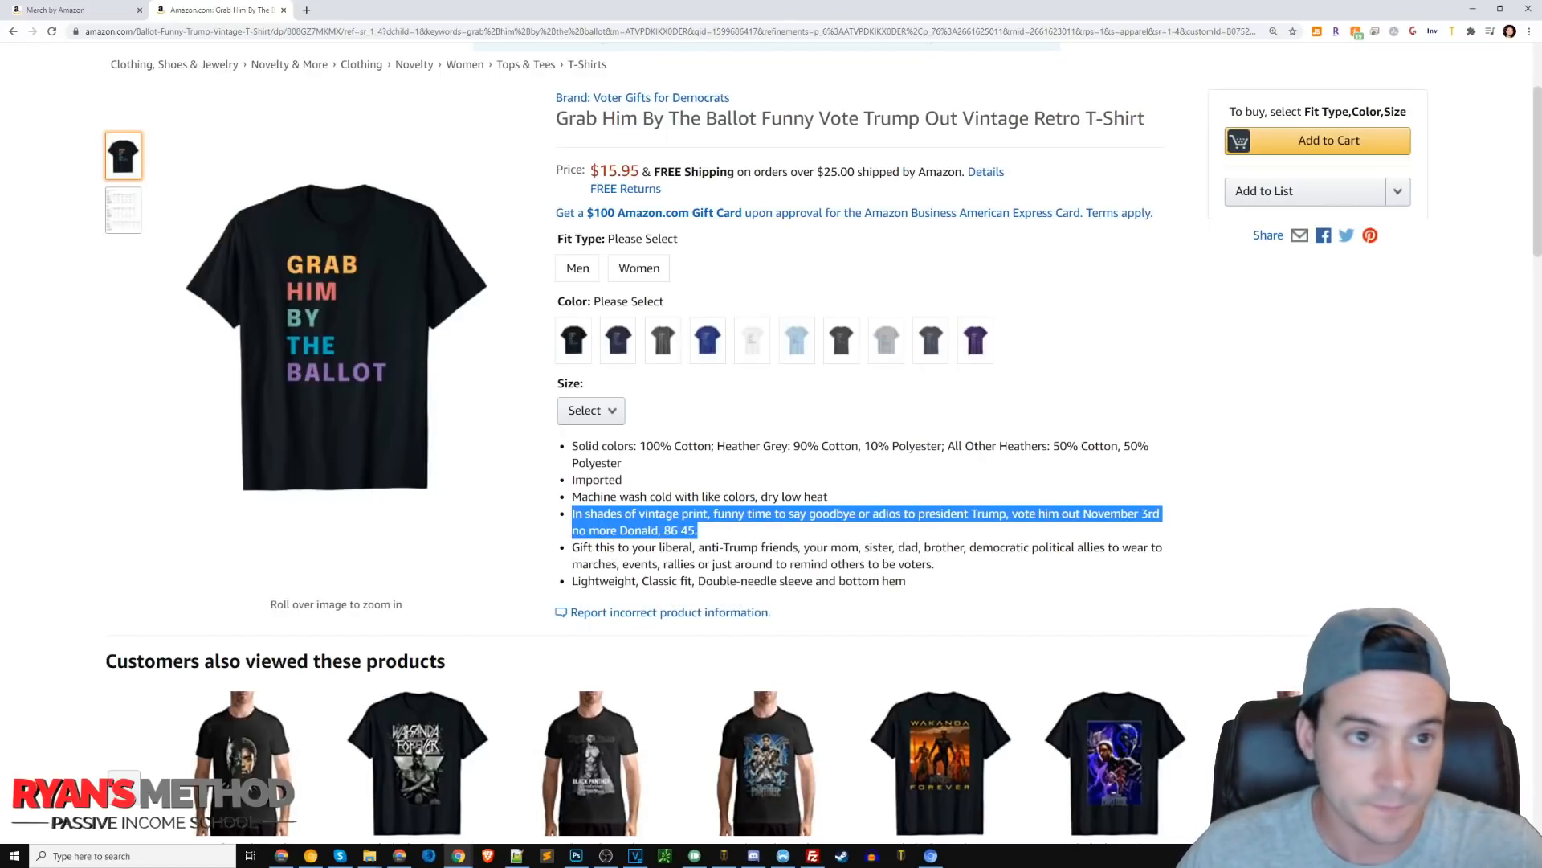
{"action": "left_click", "coordinate": [83, 15]}
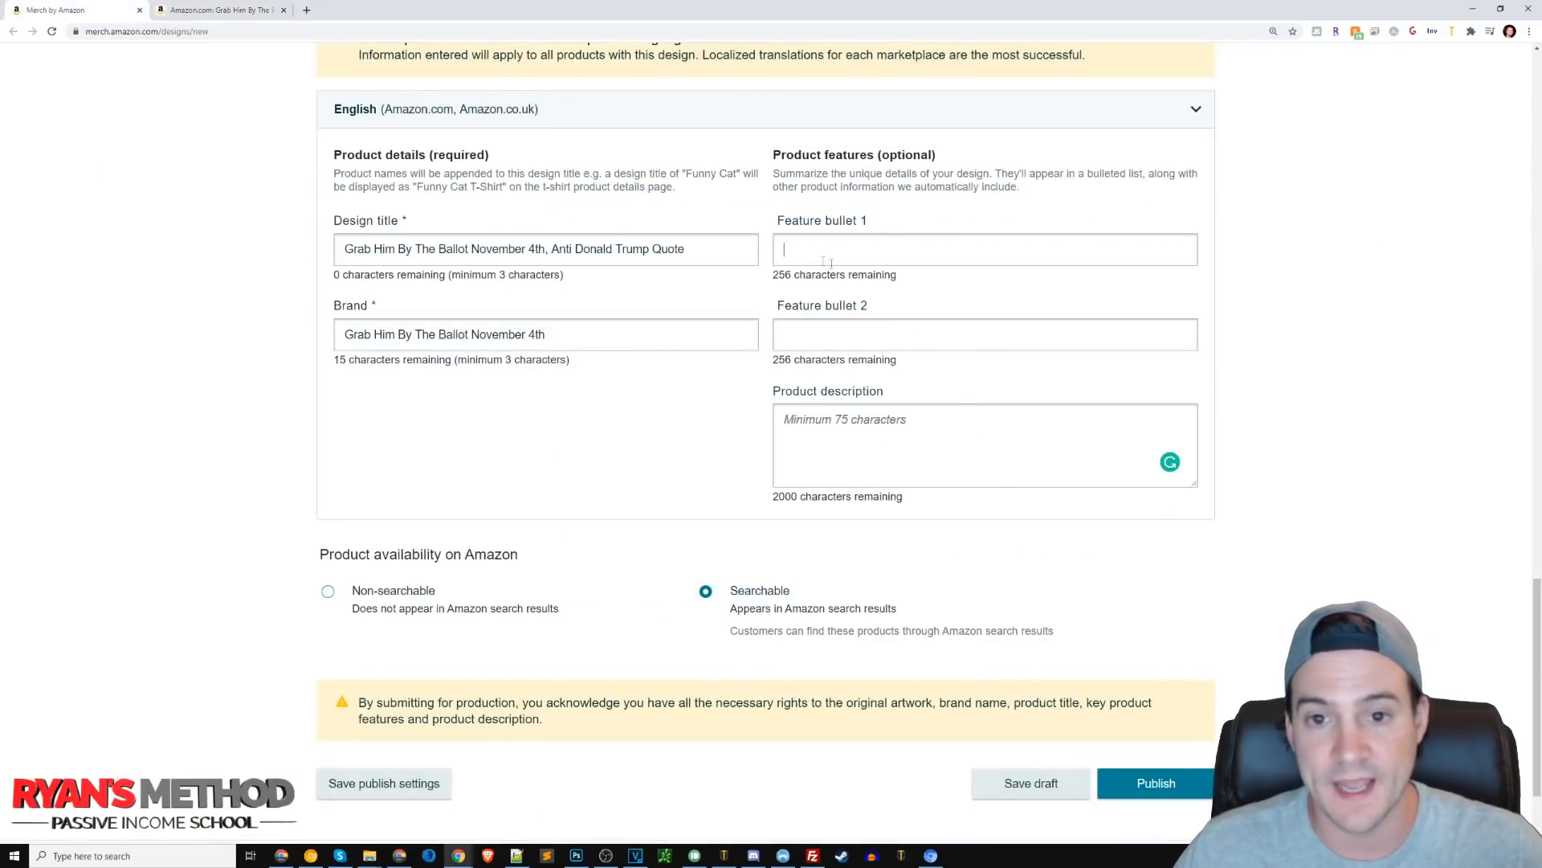
{"action": "key", "text": "ctrl+v"}
Replace the first feature bullet's opening words with USA flag design.
{"action": "key", "text": "ctrl+a"}
{"action": "left_click", "coordinate": [920, 249]}
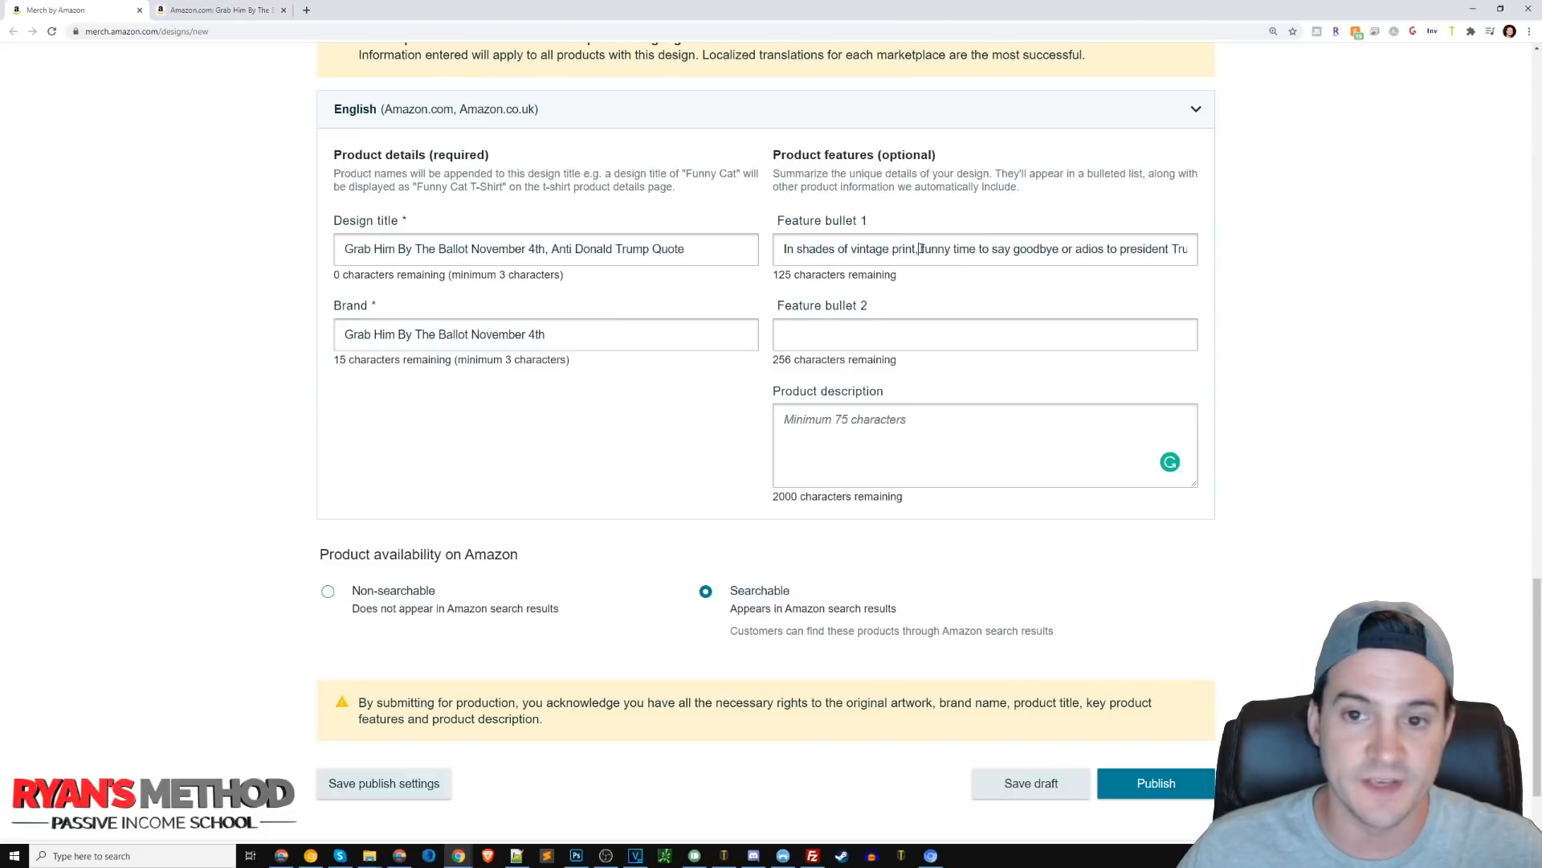
{"action": "left_click_drag", "start_coordinate": [915, 249], "coordinate": [710, 249]}
{"action": "type", "text": "USA flag design"}
Copy the competitor's 'Gift this to your liberal' bullet from the product page into Feature bullet 2.
{"action": "left_click", "coordinate": [218, 10]}
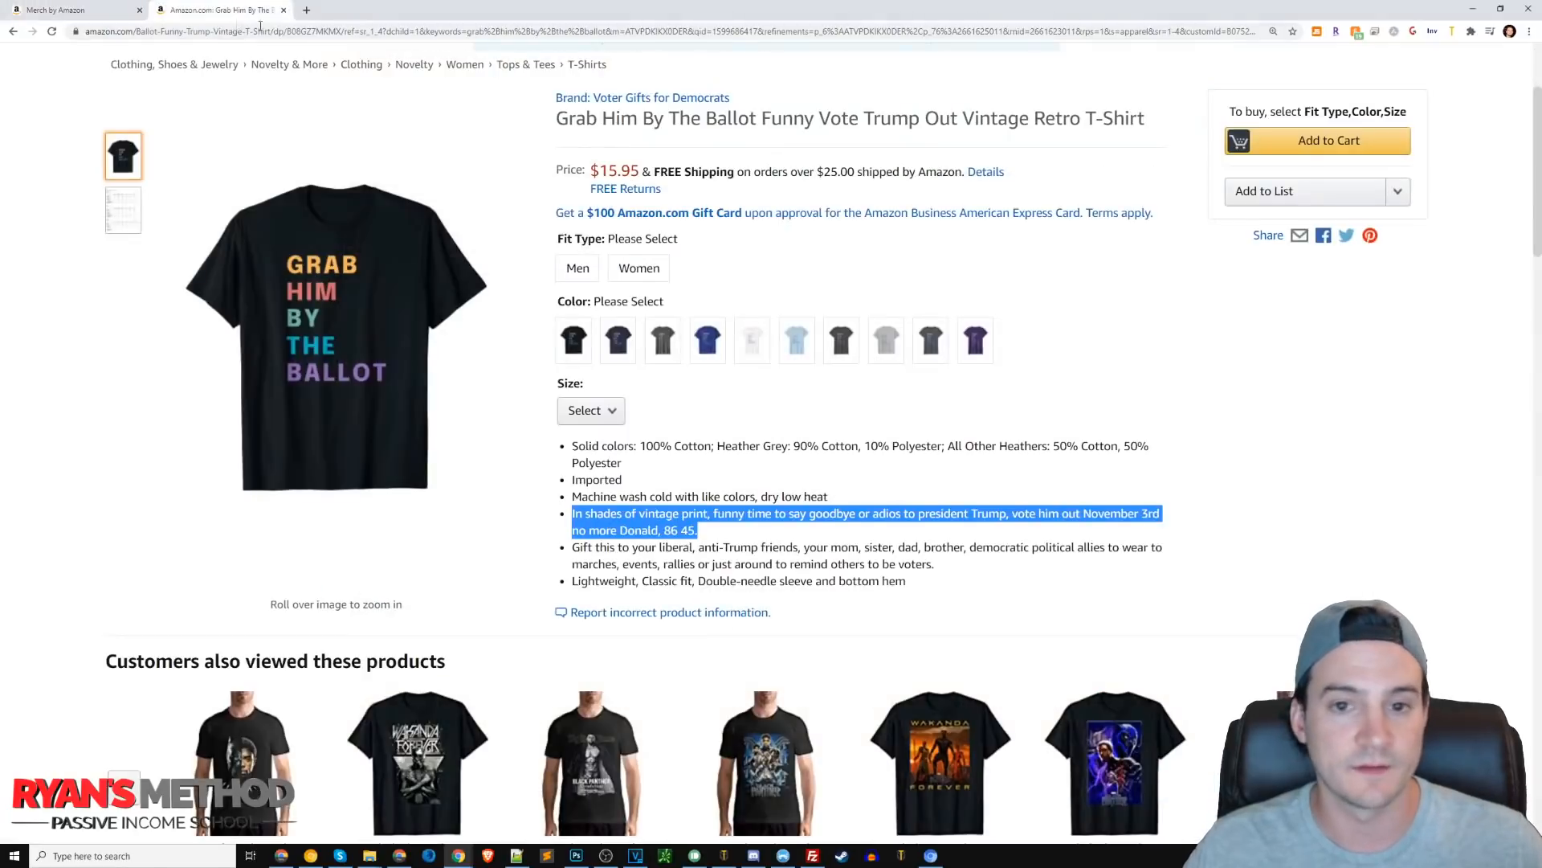
{"action": "left_click", "coordinate": [727, 559]}
{"action": "left_click_drag", "start_coordinate": [937, 565], "coordinate": [572, 547]}
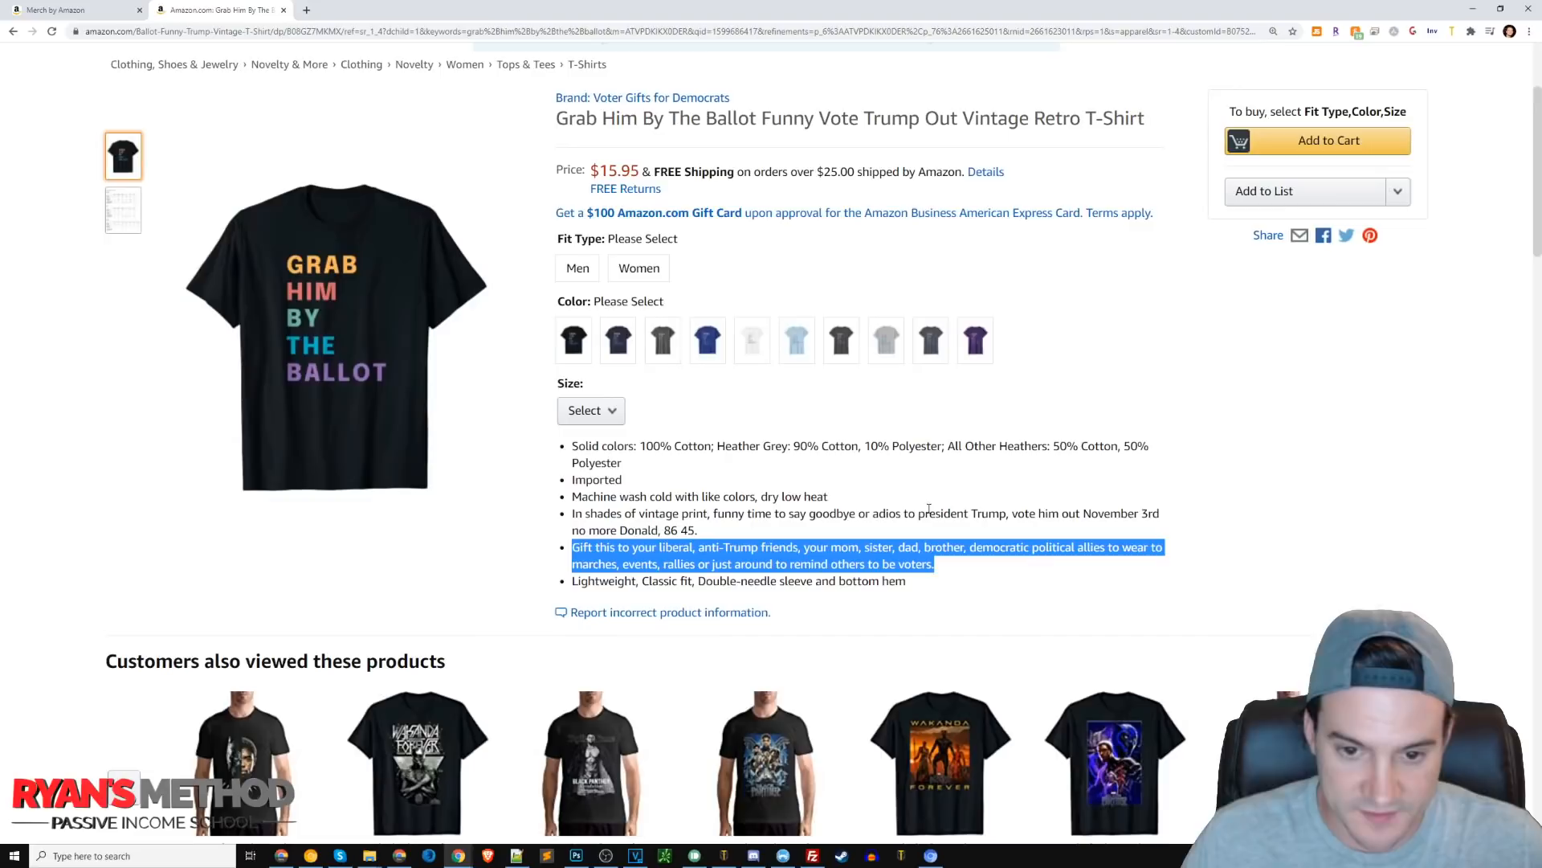
{"action": "left_click", "coordinate": [908, 488]}
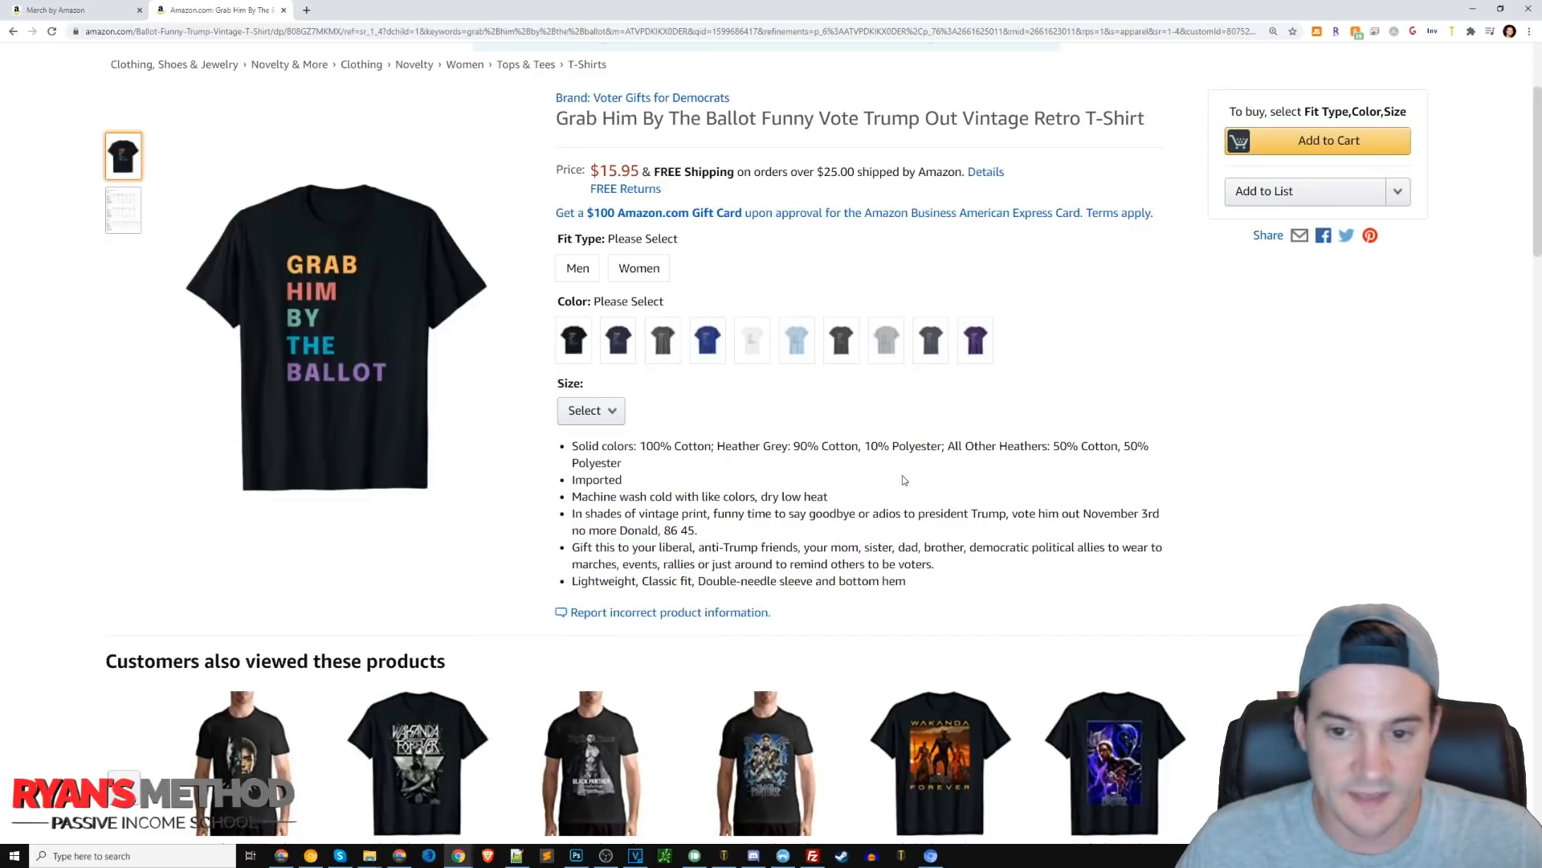
{"action": "key", "text": "ctrl+Page_Up"}
{"action": "key", "text": "ctrl+v"}
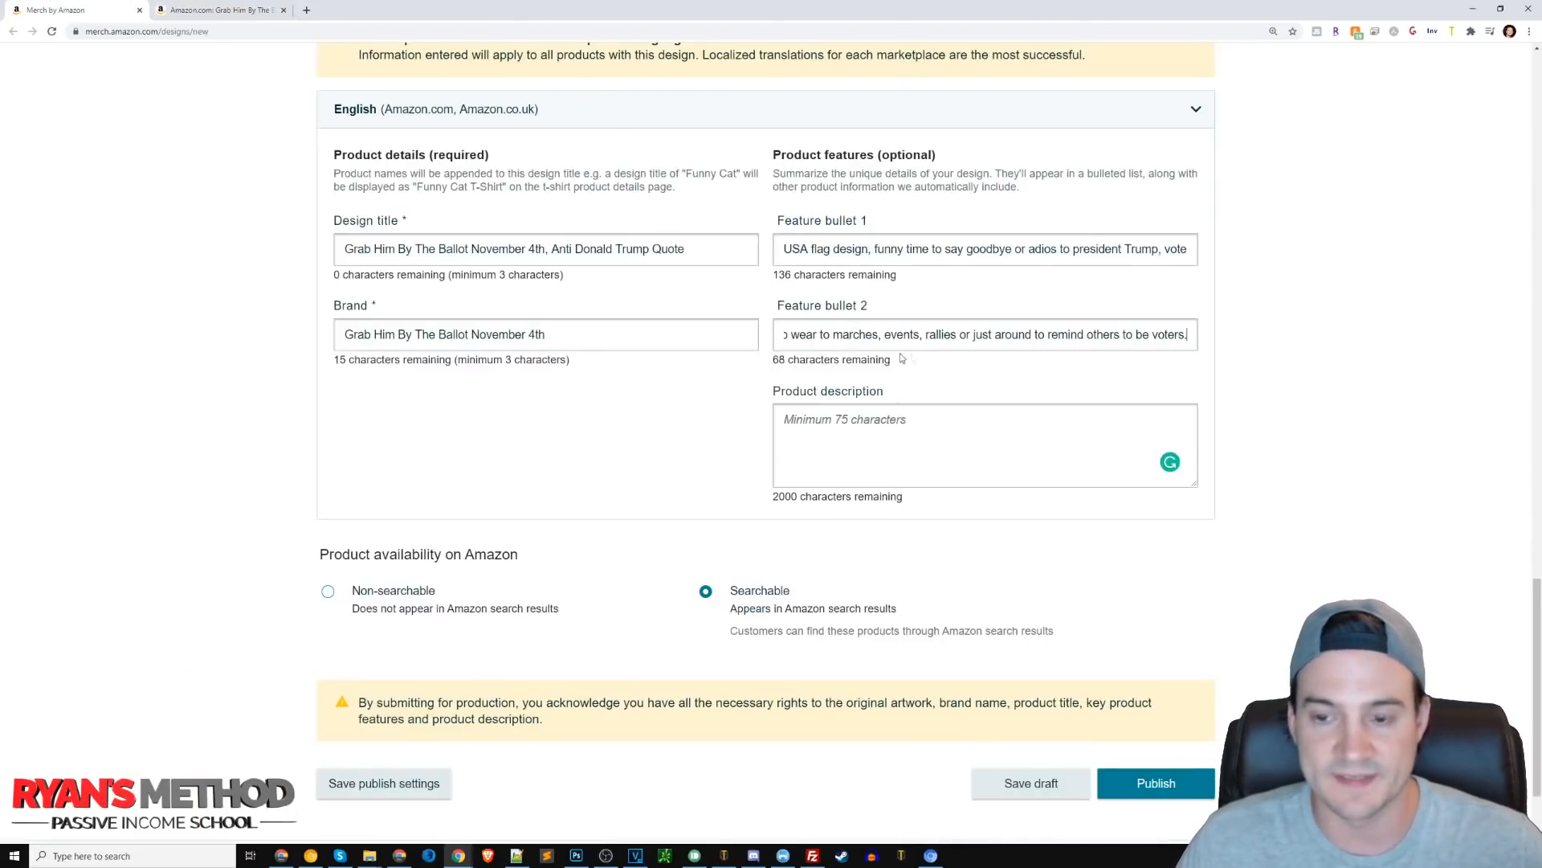
Copy the competitor's full product description from the Amazon product page into the Product description field.
{"action": "left_click", "coordinate": [813, 451]}
{"action": "key", "text": "ctrl+Page_Down"}
{"action": "scroll", "coordinate": [489, 489], "scroll_direction": "down", "scroll_amount": 15}
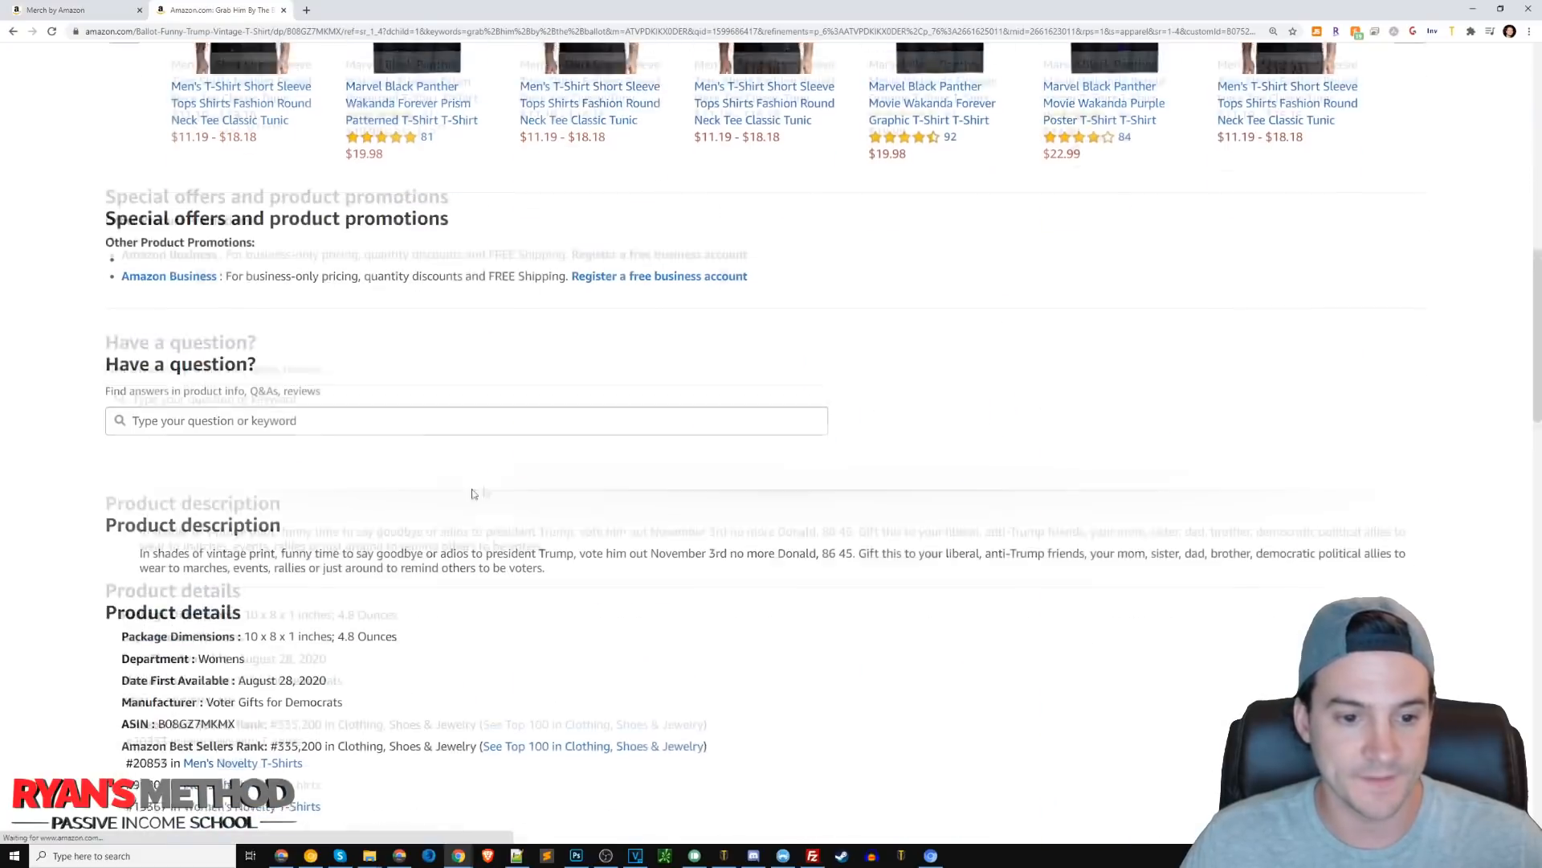
{"action": "left_click_drag", "start_coordinate": [546, 425], "coordinate": [136, 412]}
{"action": "key", "text": "ctrl+c"}
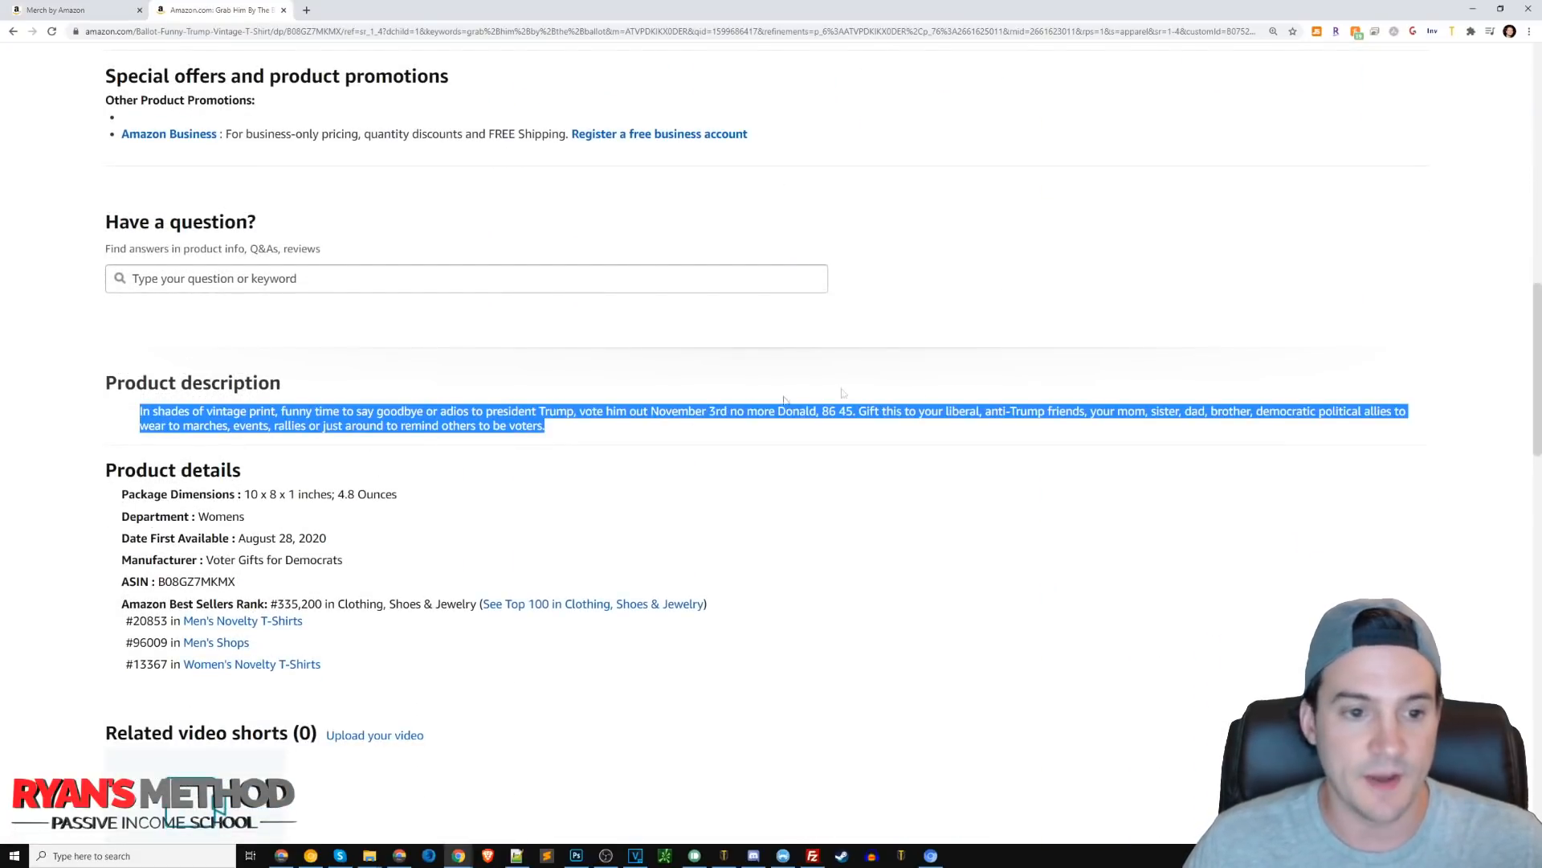
{"action": "left_click", "coordinate": [744, 425]}
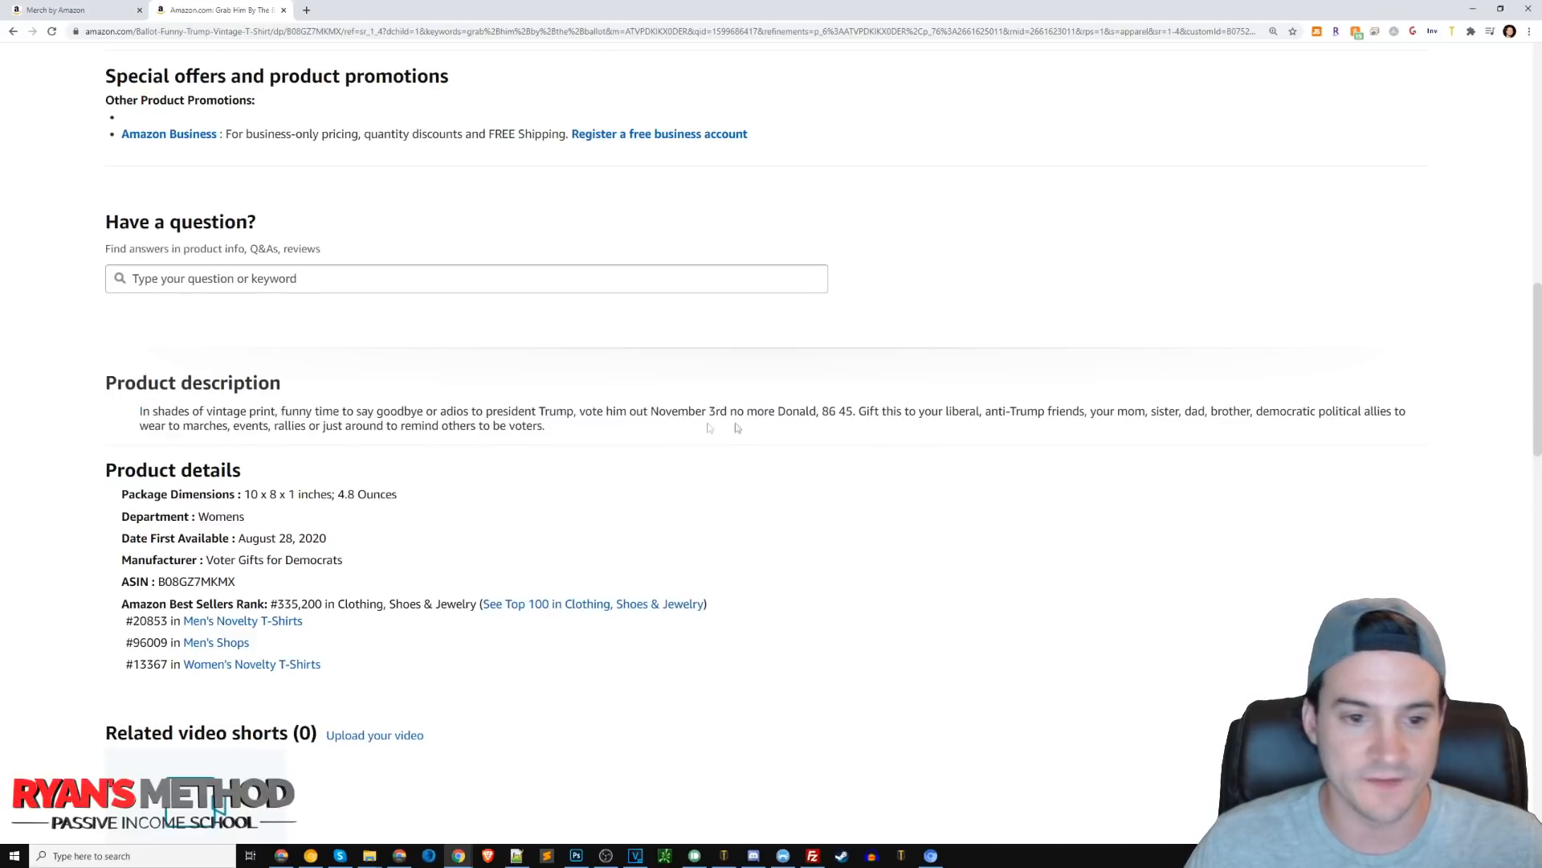
{"action": "scroll", "coordinate": [688, 458], "scroll_direction": "up", "scroll_amount": 3}
{"action": "scroll", "coordinate": [686, 457], "scroll_direction": "down", "scroll_amount": 2}
{"action": "key", "text": "ctrl+Page_Up"}
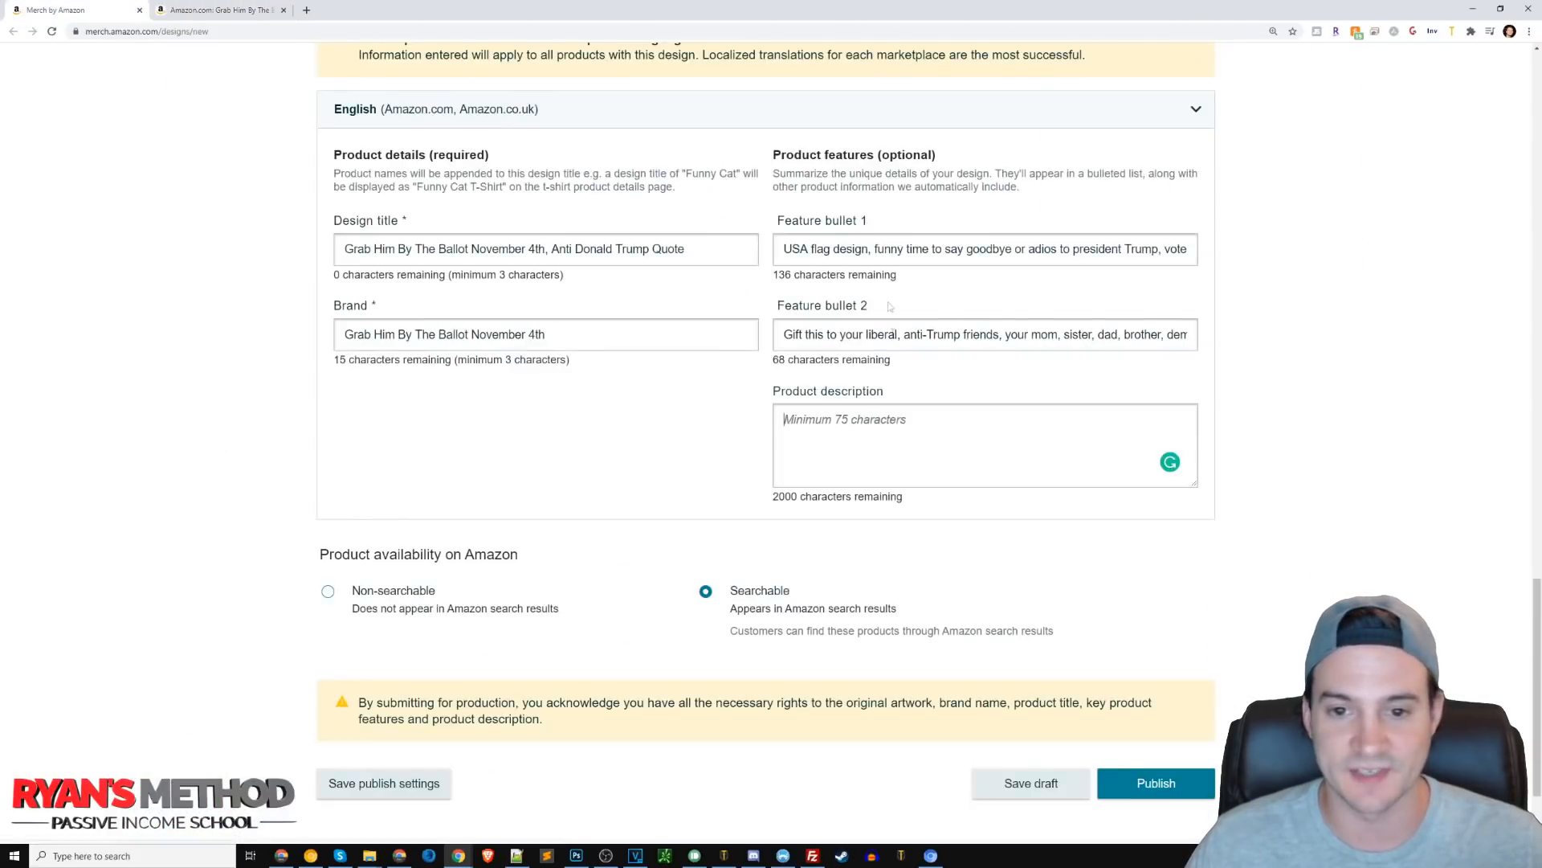
{"action": "left_click", "coordinate": [822, 415]}
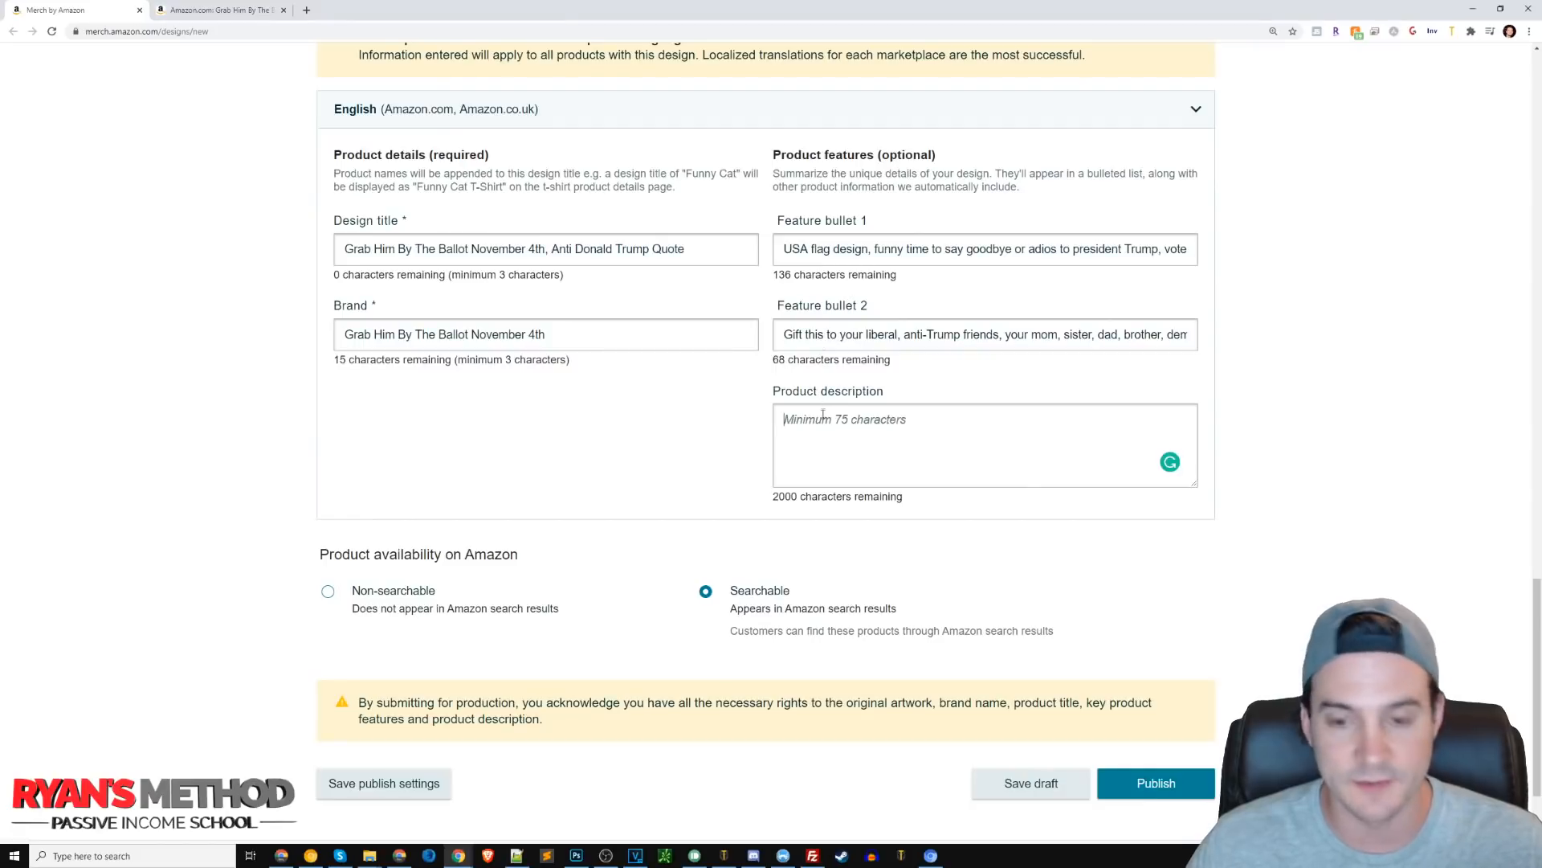
{"action": "key", "text": "ctrl+v"}
Replace the description's opening words 'In shades of vintage print' with USA flag design, copied from Feature bullet 1.
{"action": "scroll", "coordinate": [891, 412], "scroll_direction": "up", "scroll_amount": 2}
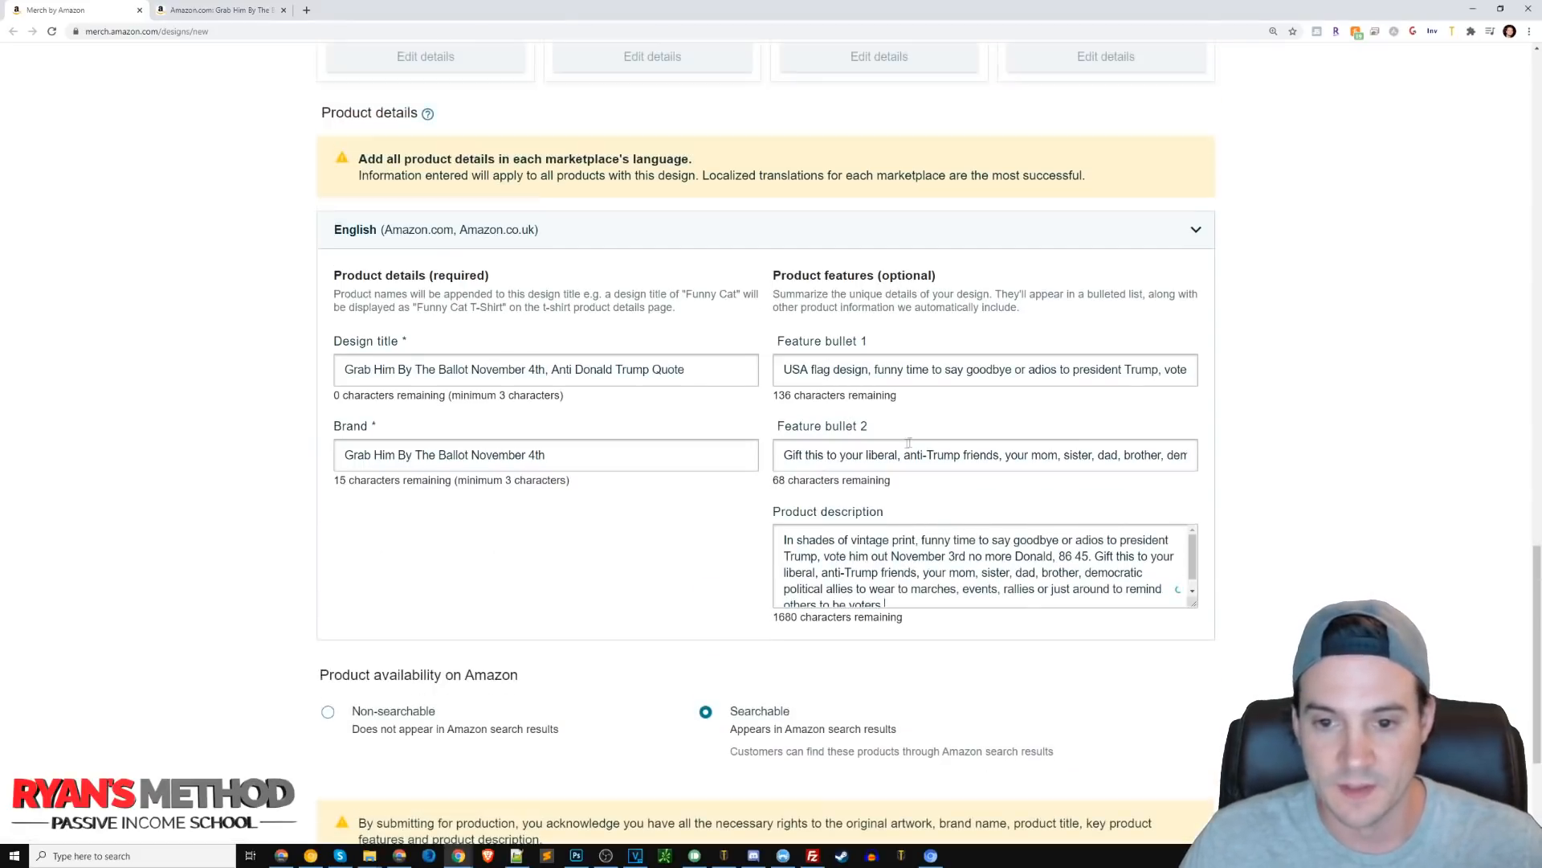
{"action": "left_click_drag", "start_coordinate": [868, 368], "coordinate": [783, 369]}
{"action": "key", "text": "ctrl+c"}
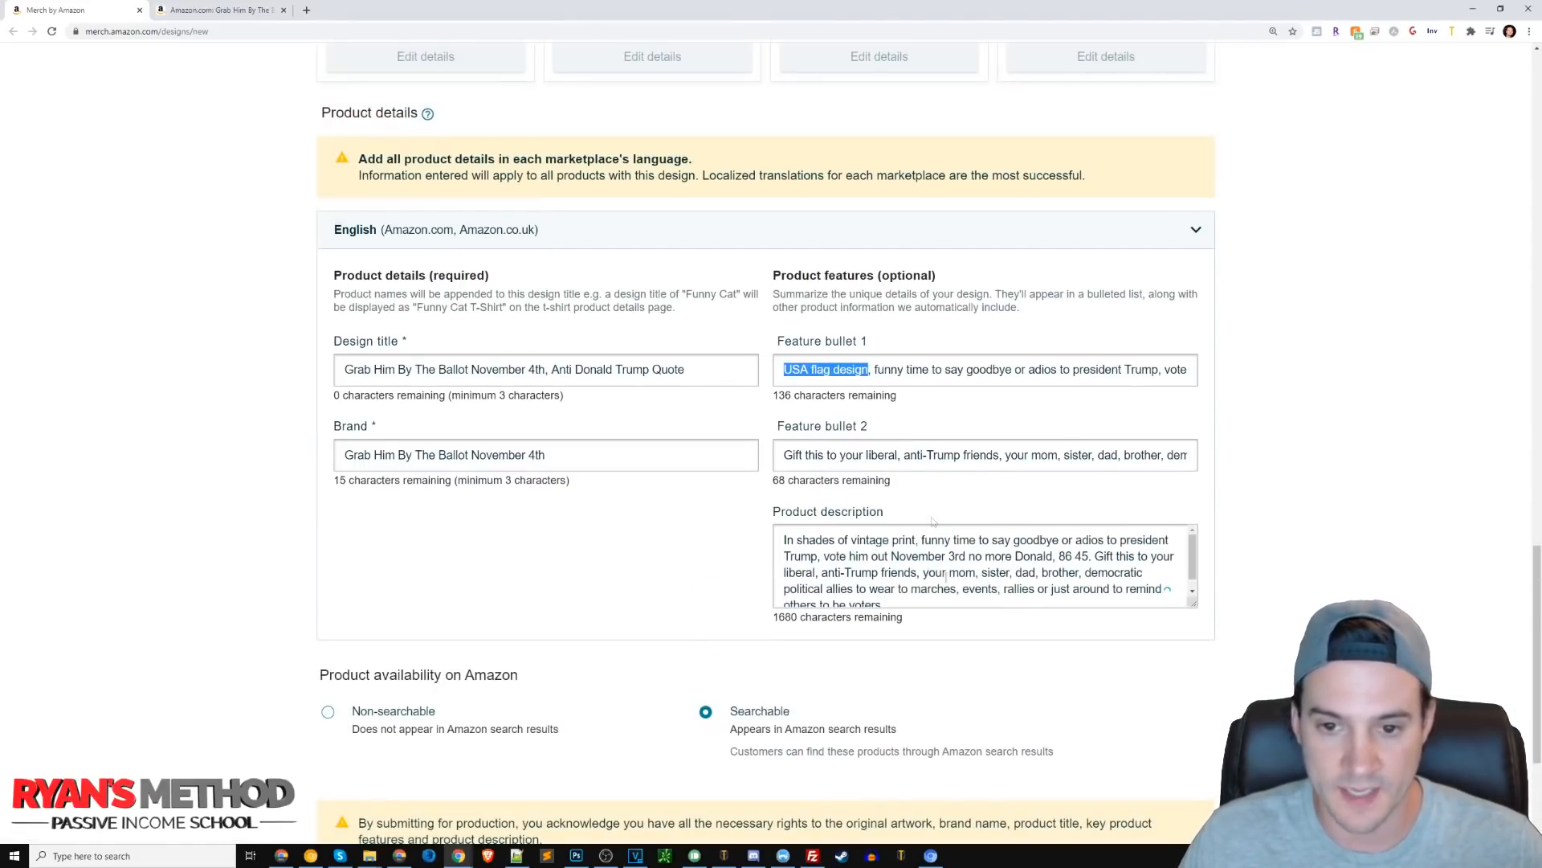
{"action": "left_click_drag", "start_coordinate": [916, 540], "coordinate": [679, 547]}
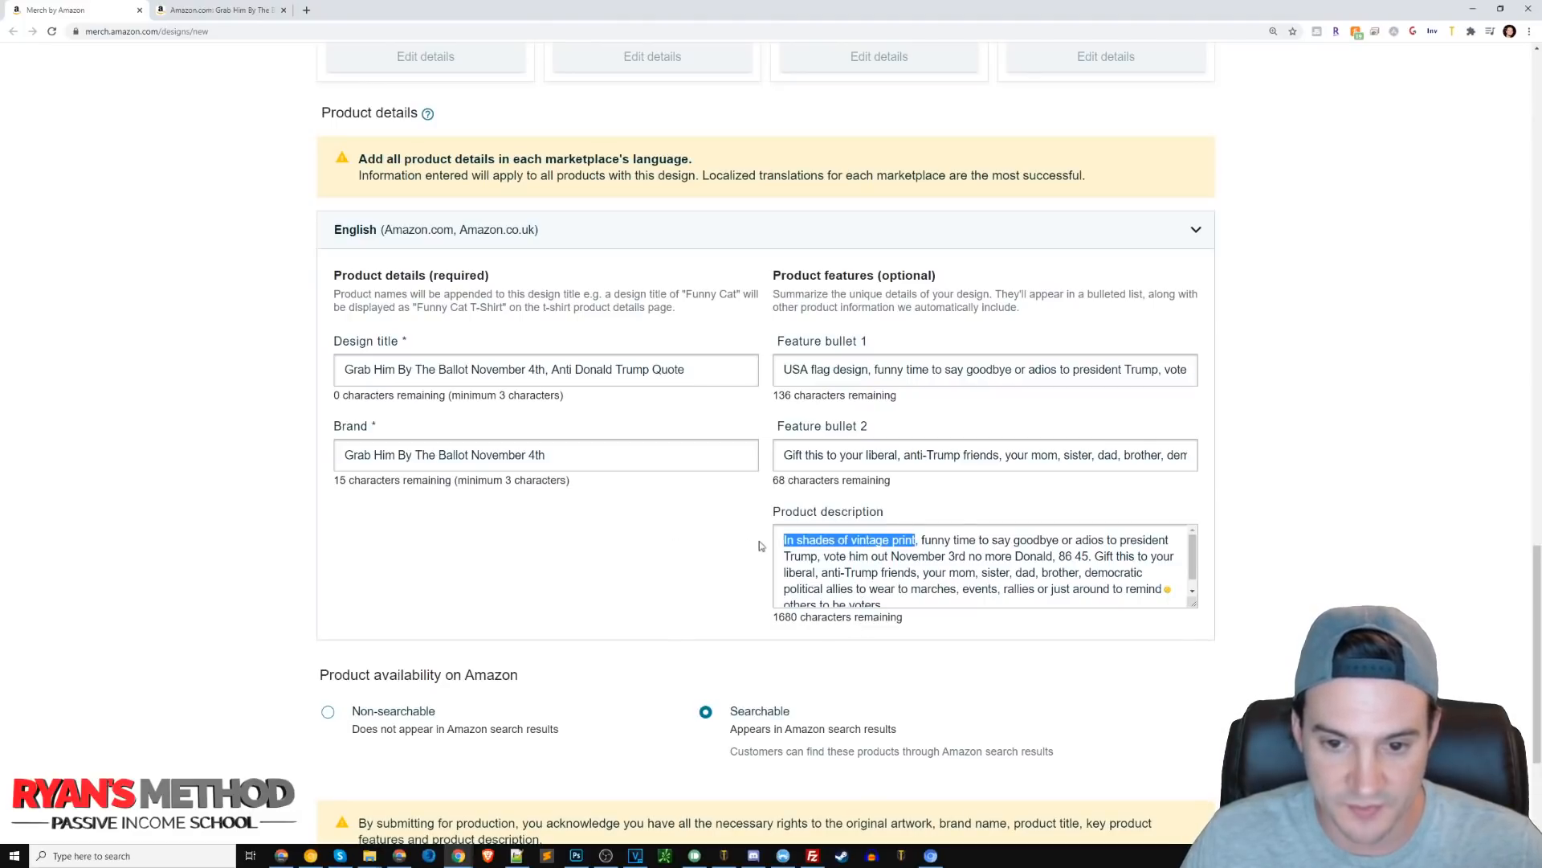
{"action": "key", "text": "ctrl+v"}
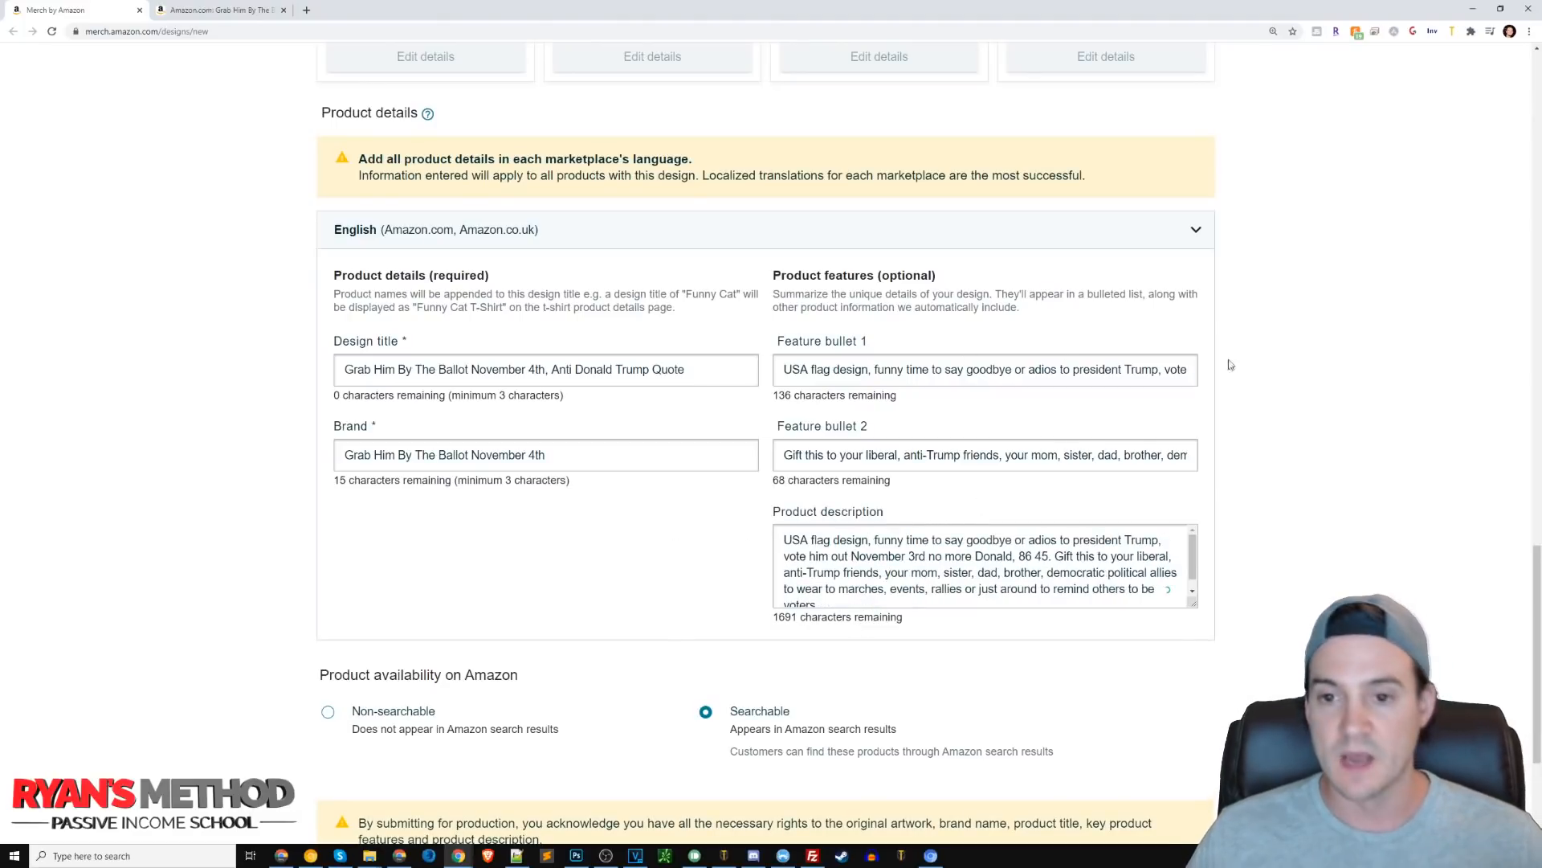
Submit the design for publishing as a searchable Standard t-shirt.
{"action": "scroll", "coordinate": [1137, 436], "scroll_direction": "down", "scroll_amount": 3}
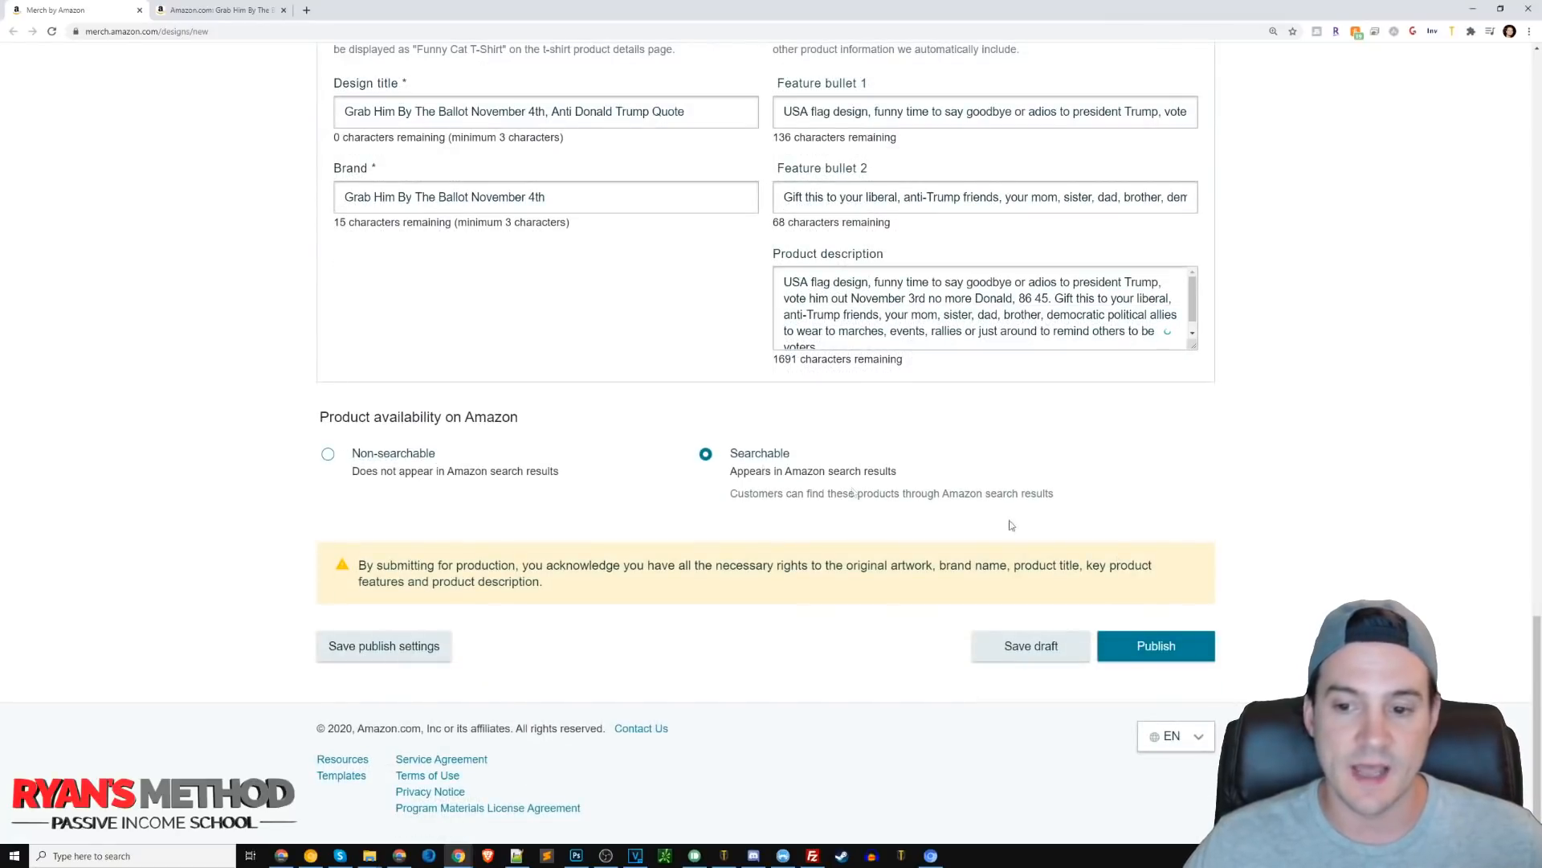
{"action": "left_click", "coordinate": [1147, 647]}
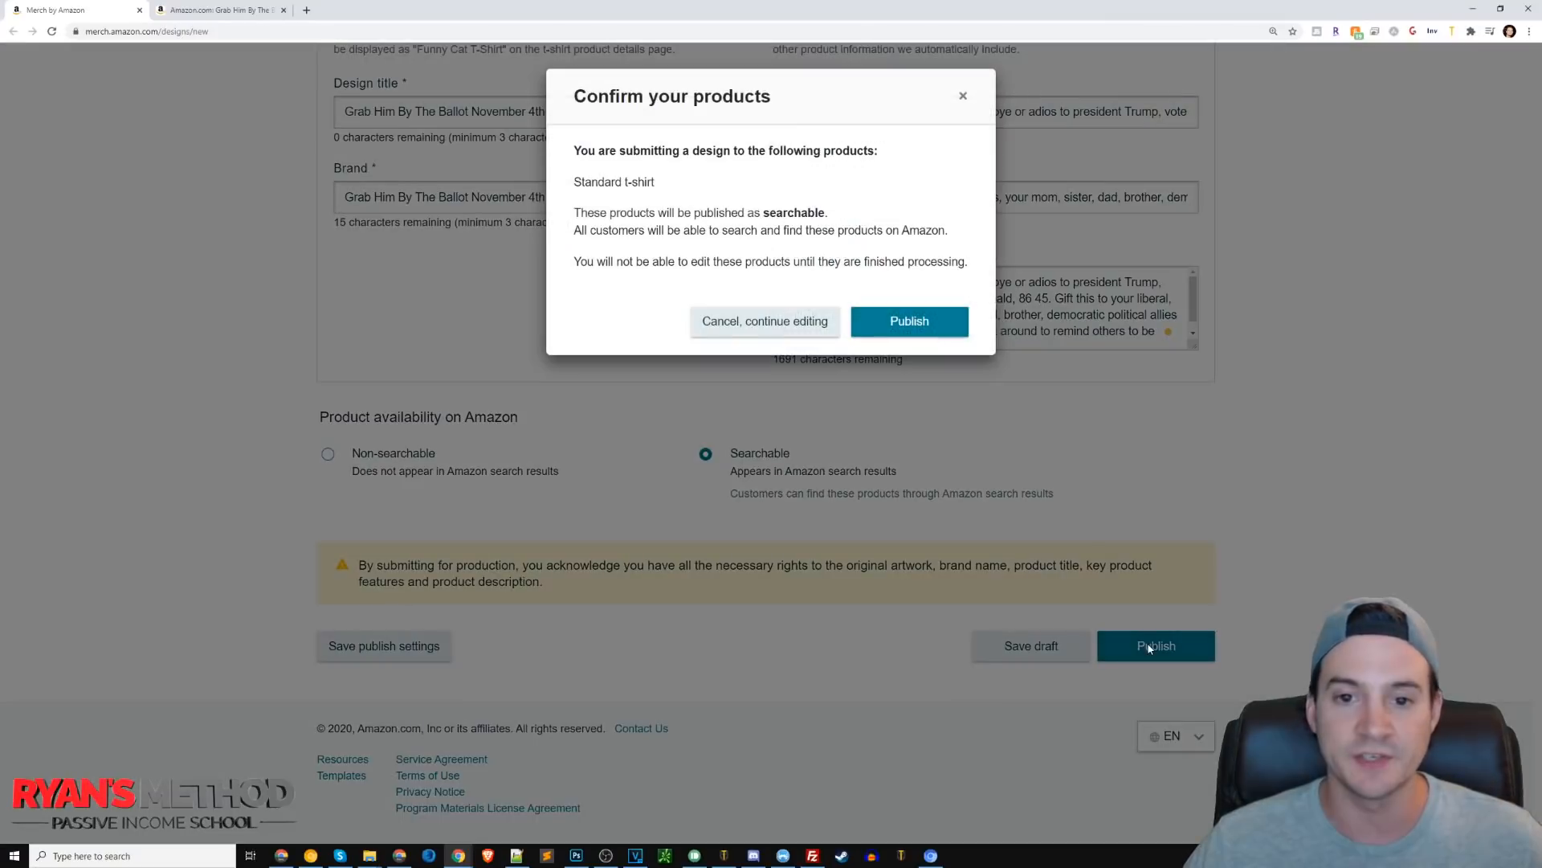